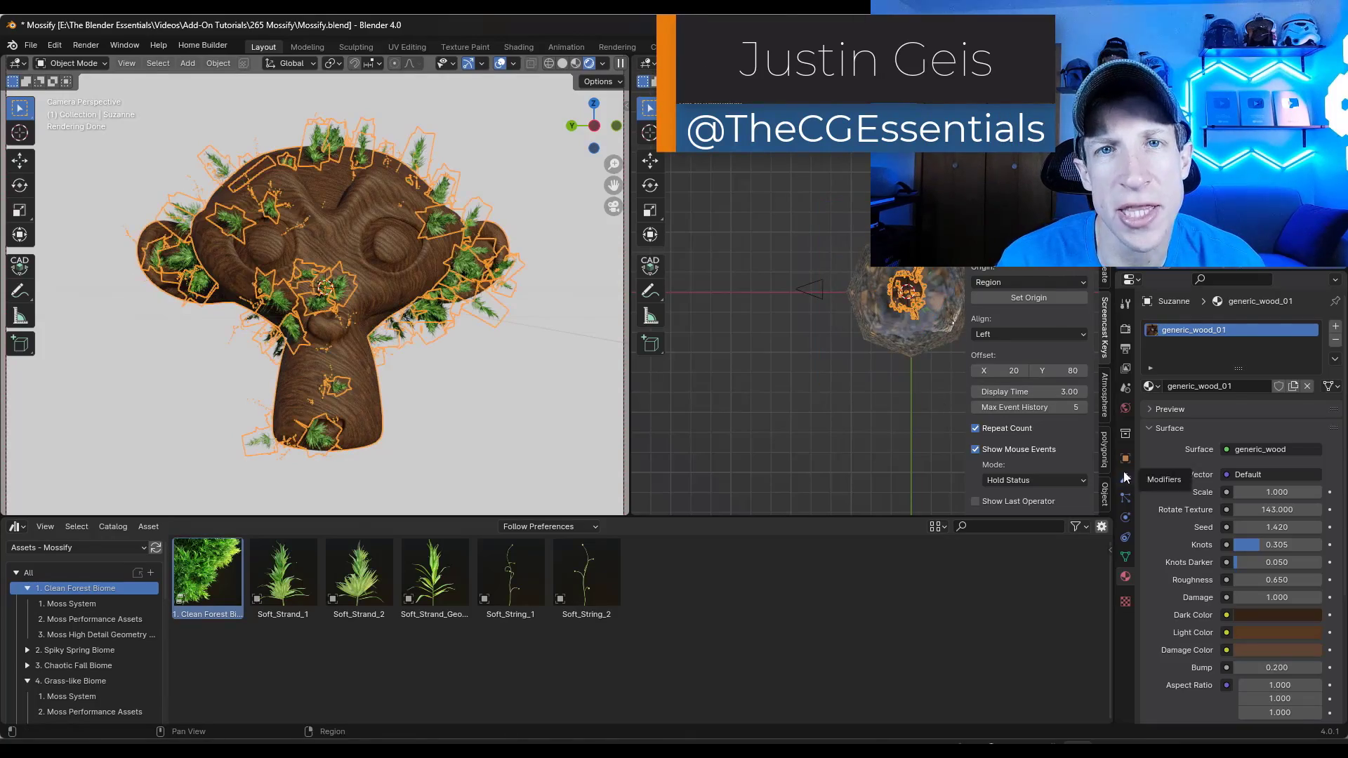
Widen the Mossify modifier panel and set Viewport Display Amount to 100%.
click(1125, 478)
drag(1116, 484, 928, 485)
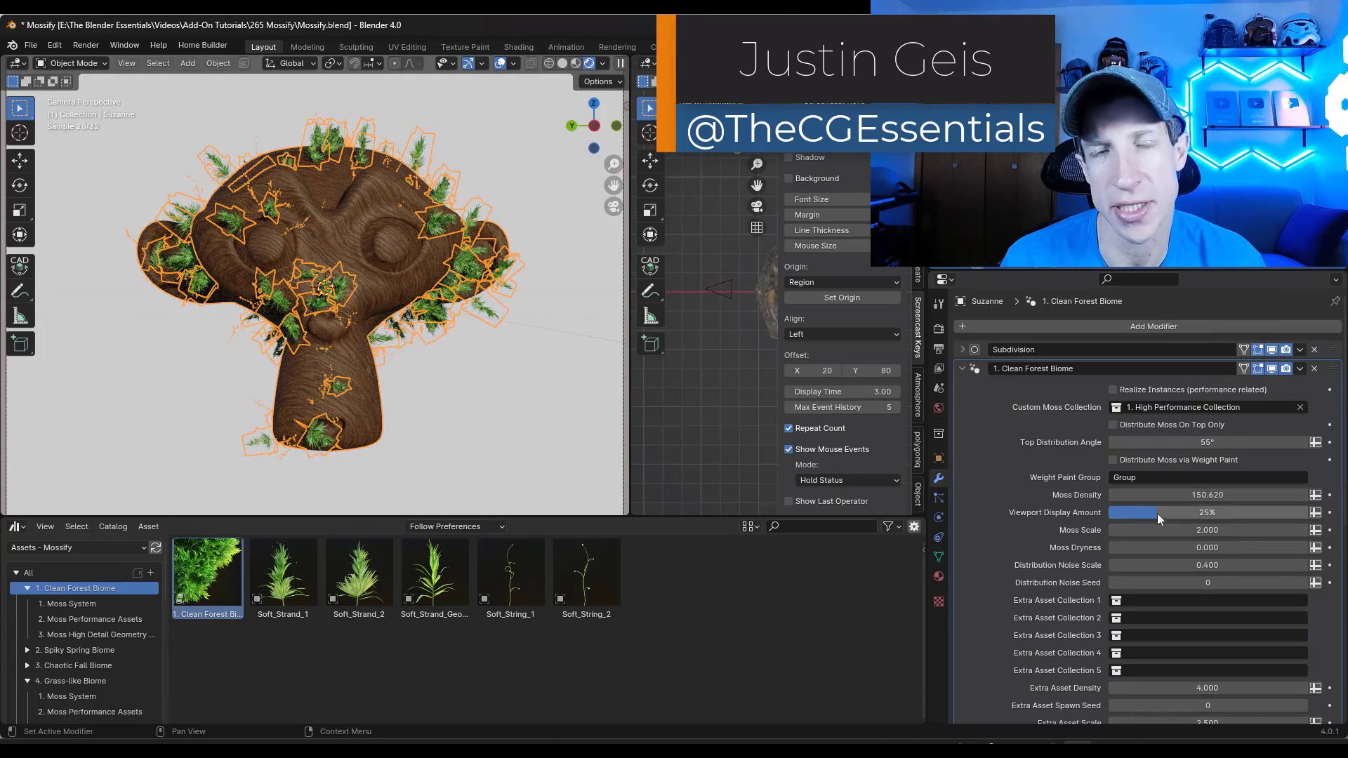
drag(1159, 518, 1307, 514)
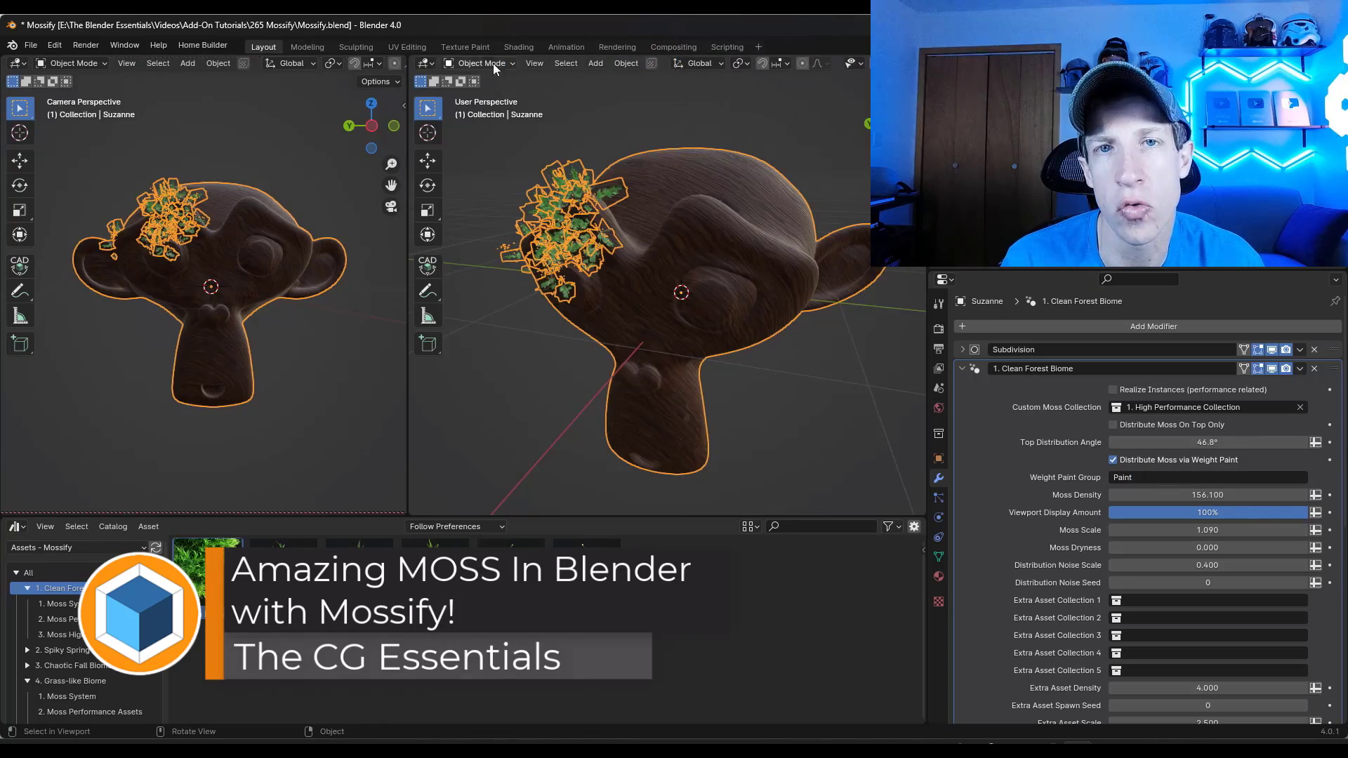
Weight-paint Suzanne's forehead toward her right ear, then set noise scale 0.170 and seed 2.
click(481, 63)
click(484, 140)
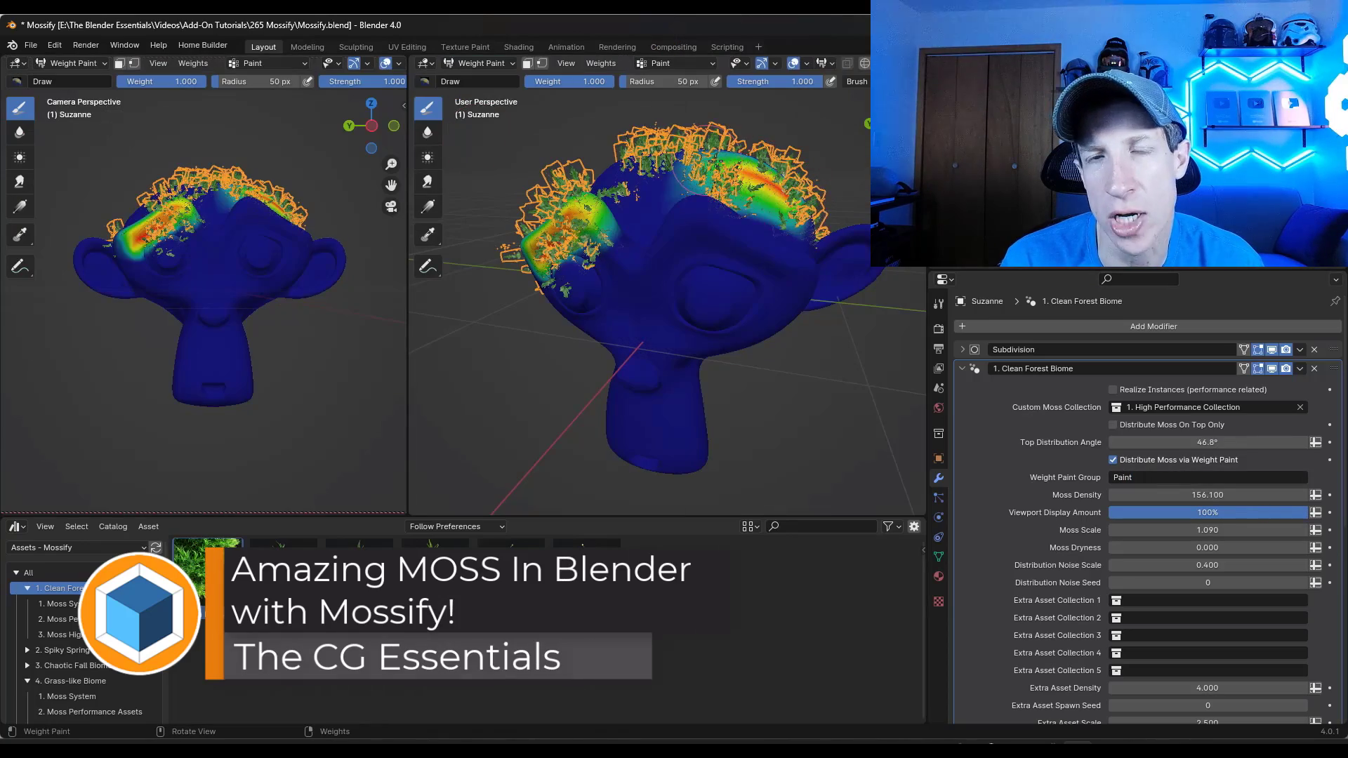
mouse_move(715, 161)
mouse_down()
mouse_move(674, 211)
mouse_move(870, 253)
mouse_up()
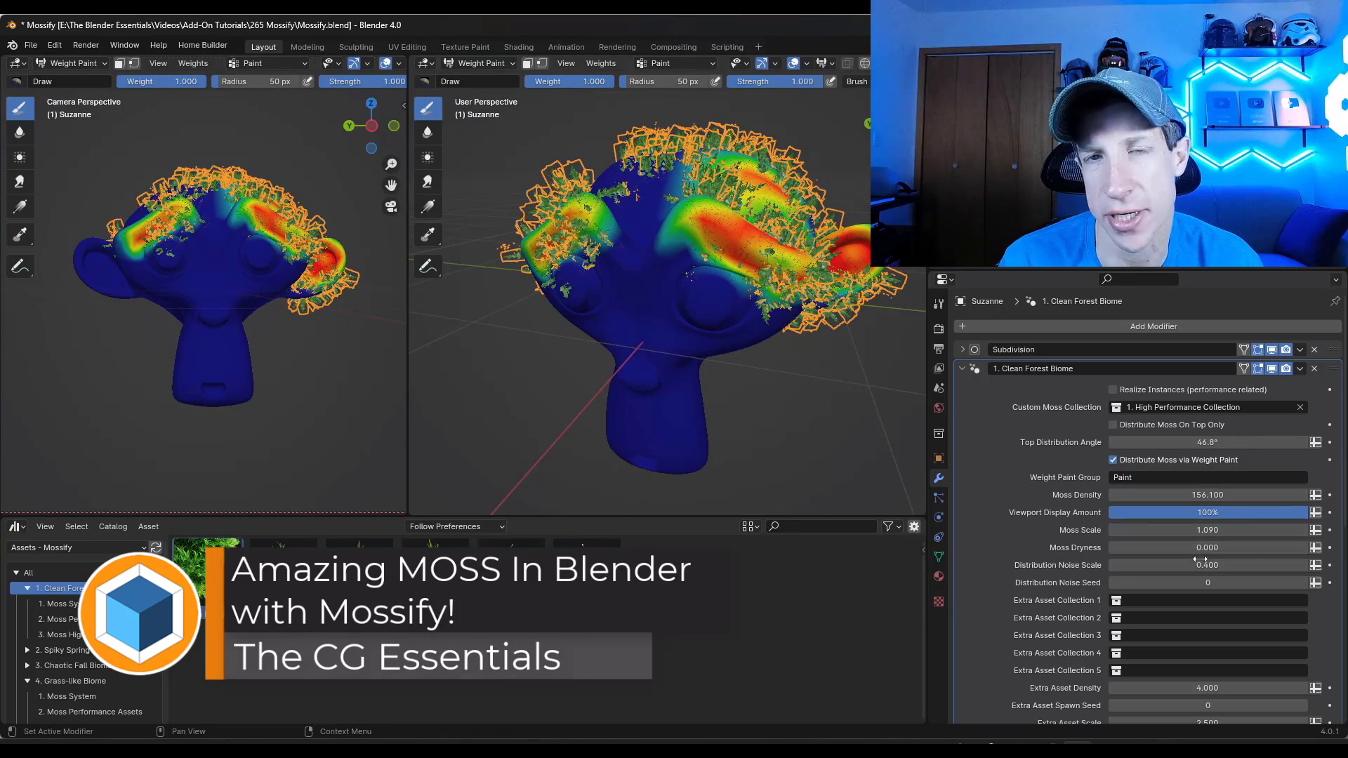
drag(1199, 560, 1151, 563)
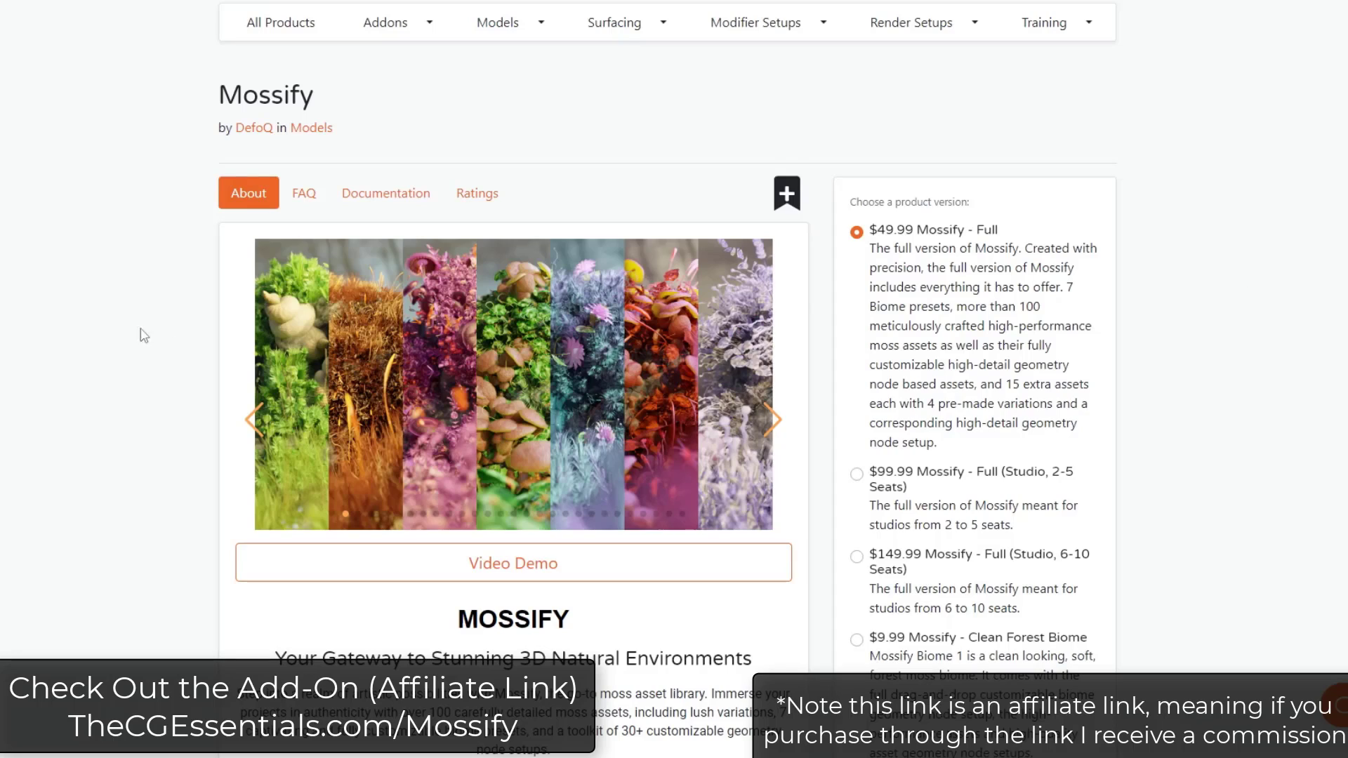
scroll(162, 333, up, 1)
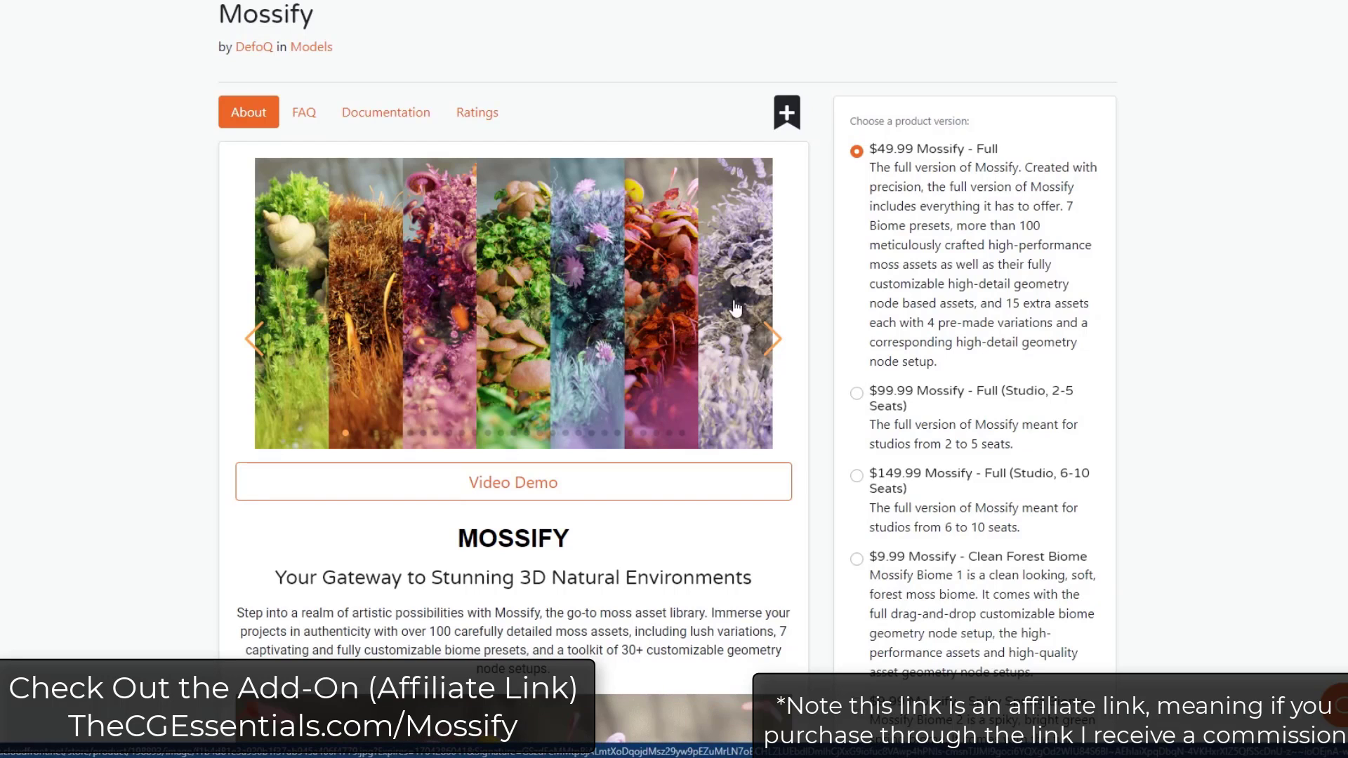
click(773, 339)
click(773, 339)
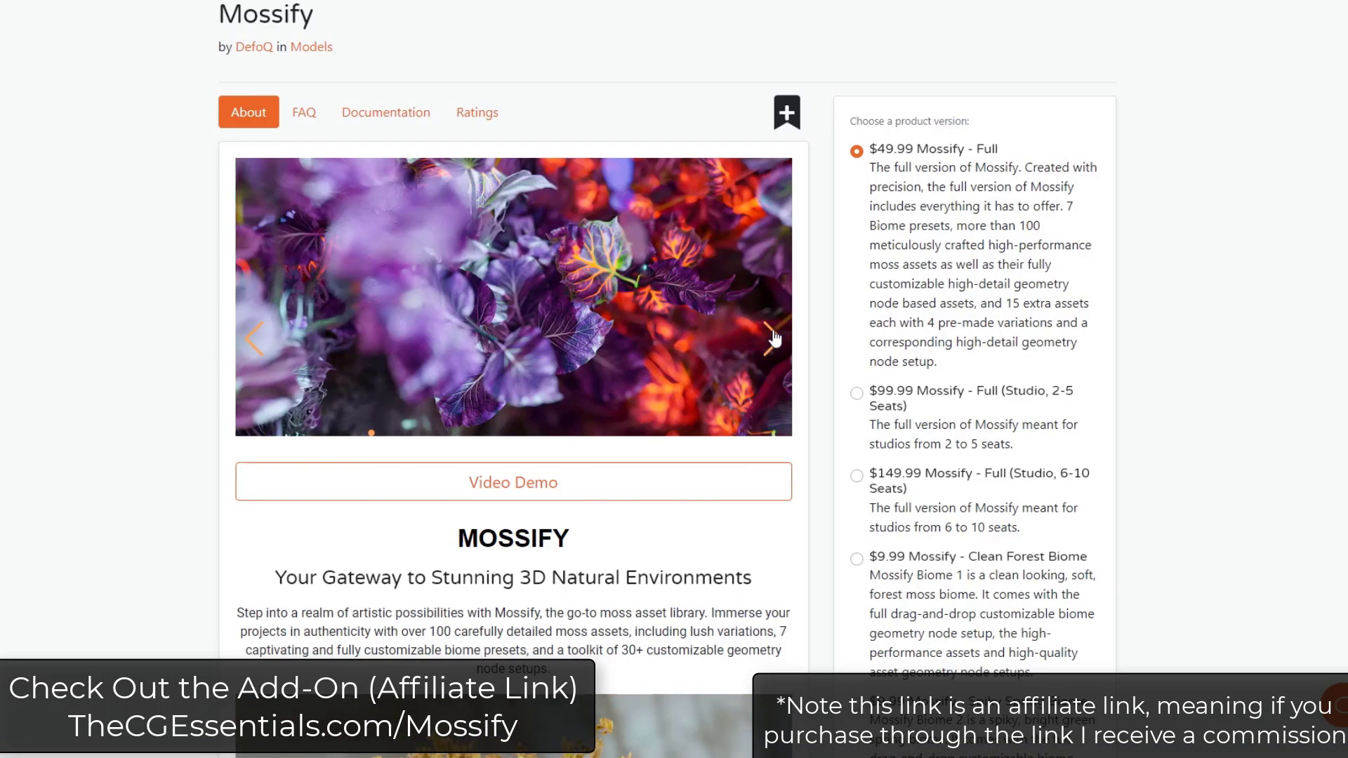
click(773, 339)
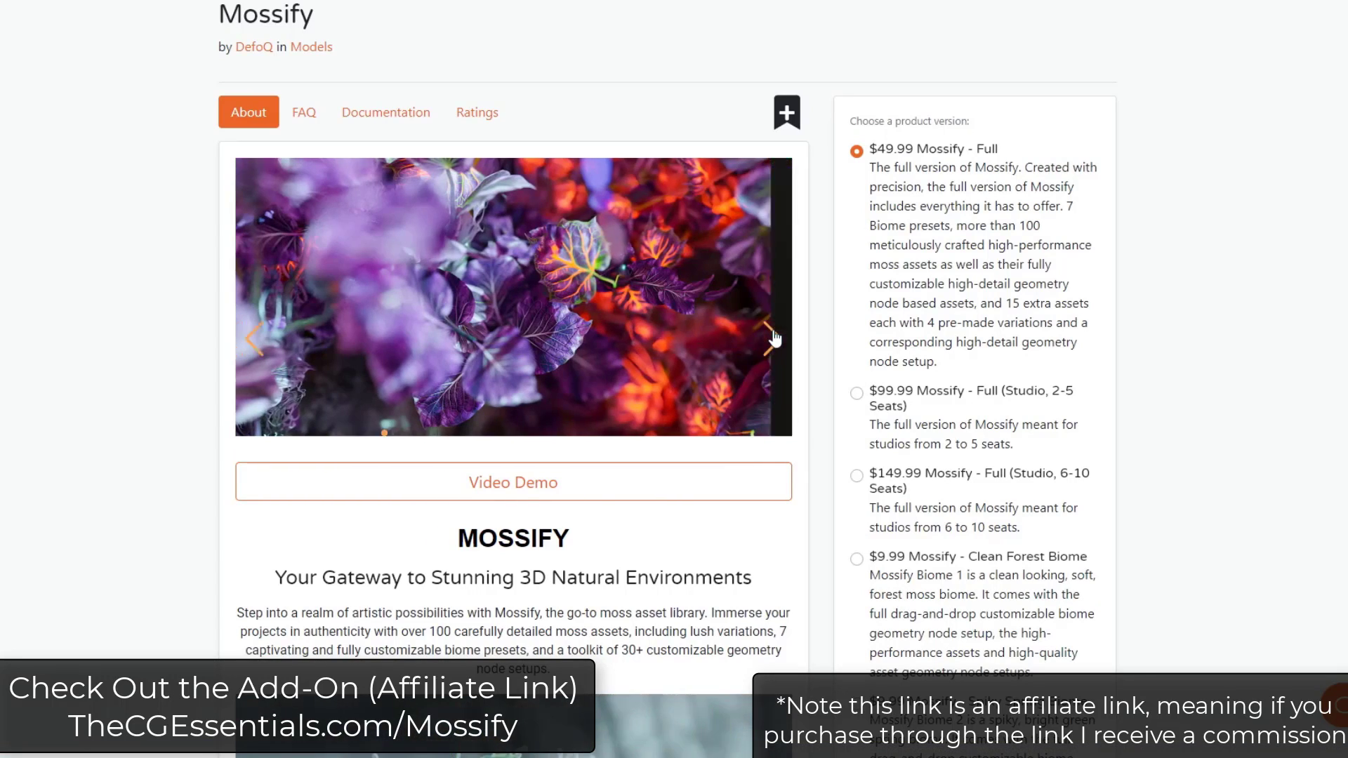
click(770, 339)
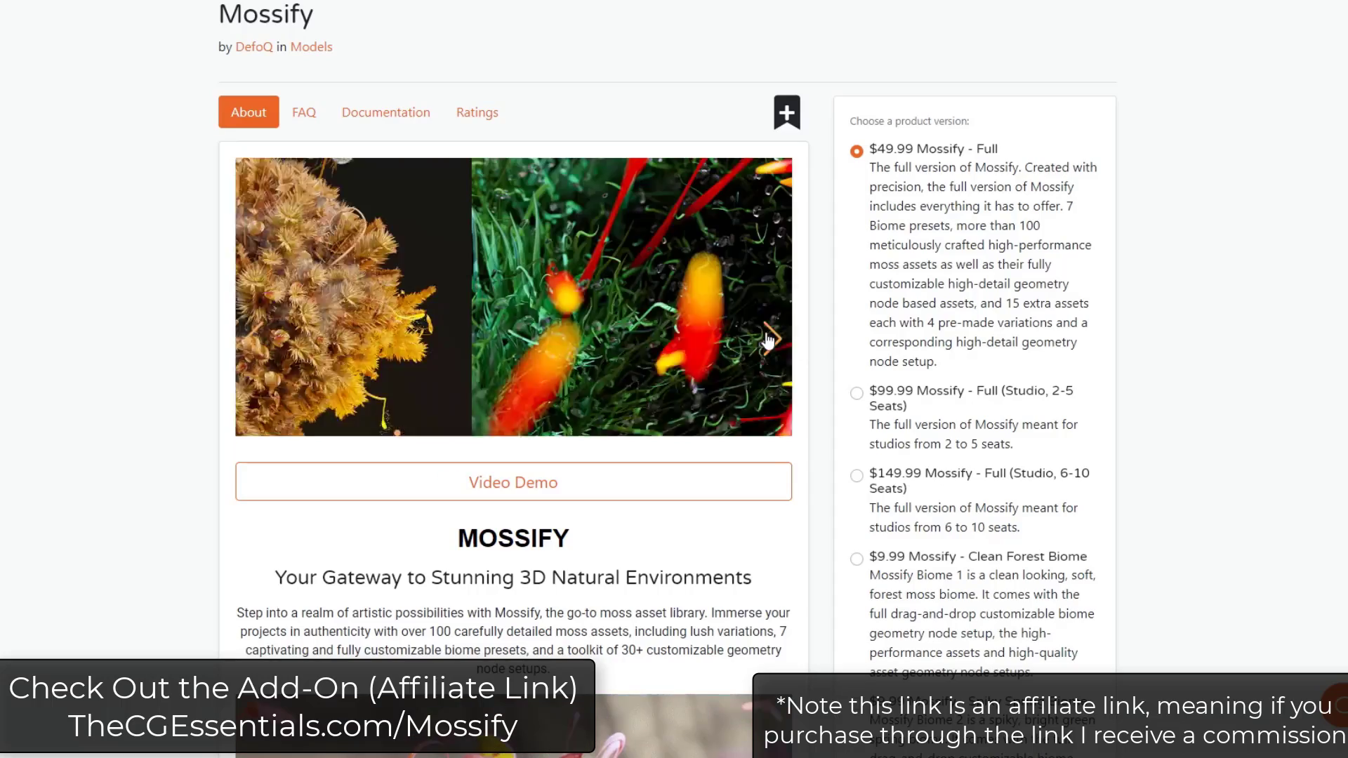
scroll(210, 270, down, 9)
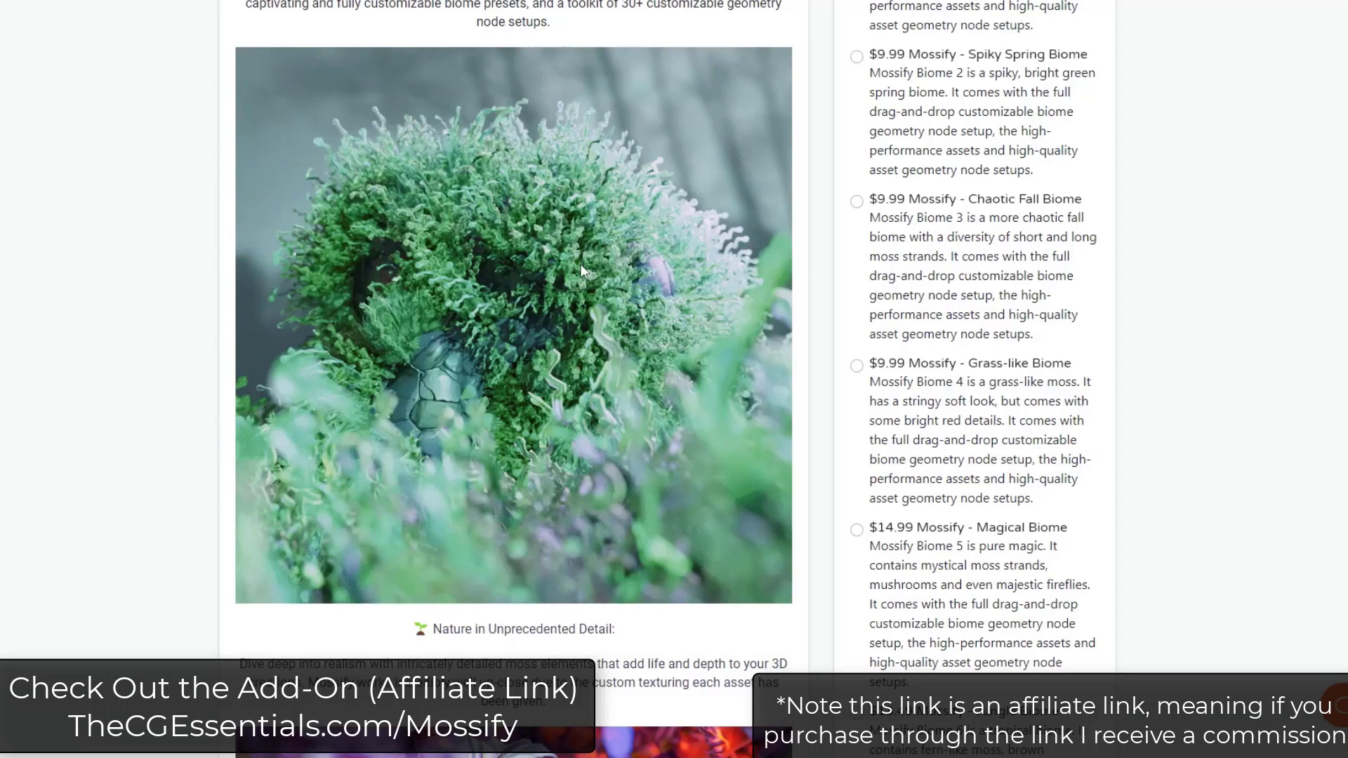
scroll(575, 270, down, 7)
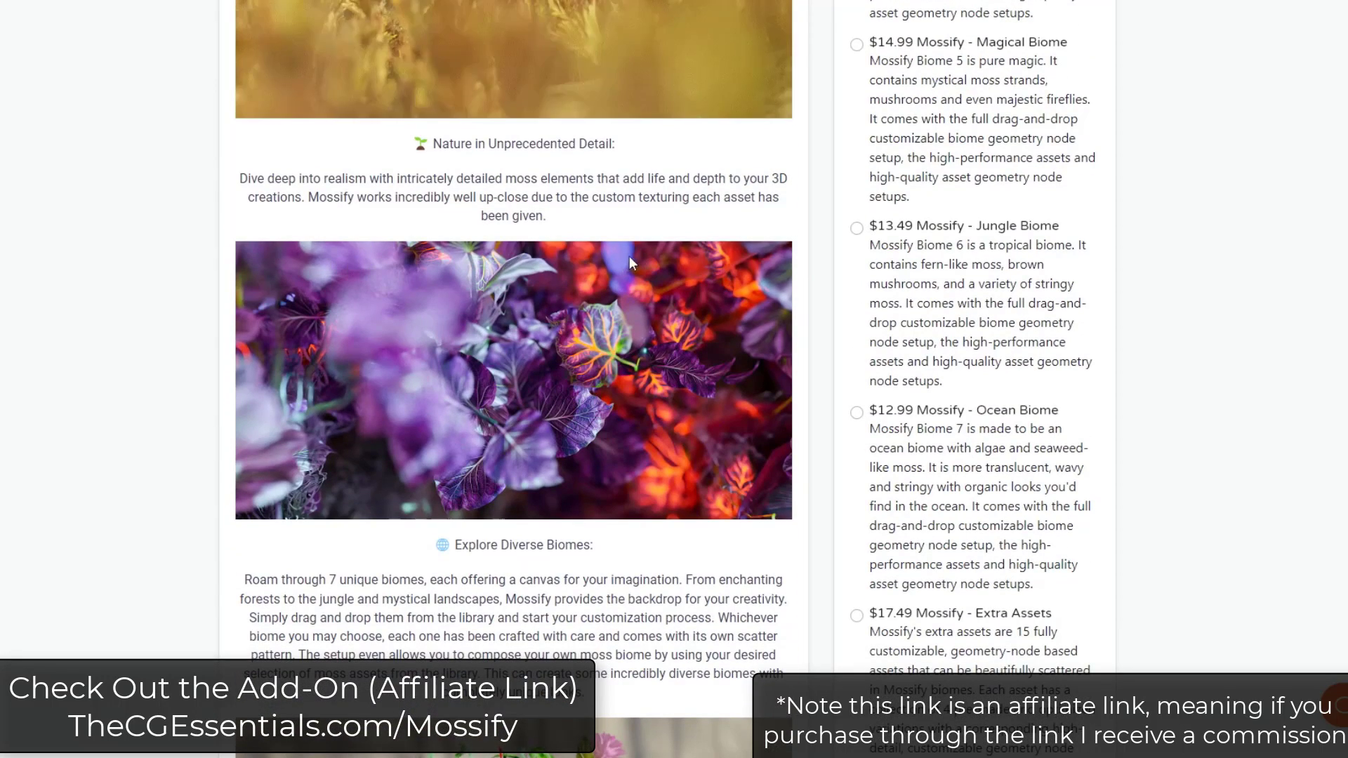
scroll(1110, 271, up, 7)
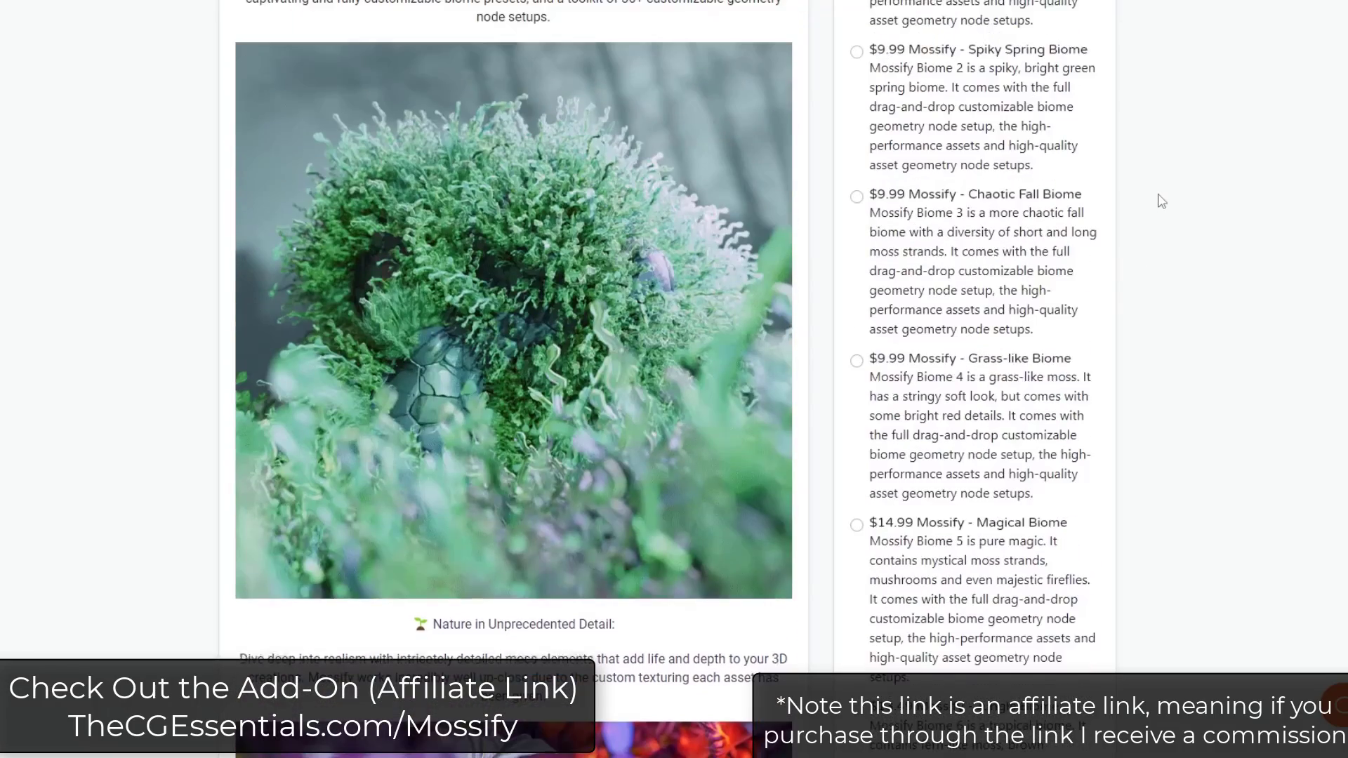
scroll(1159, 202, up, 6)
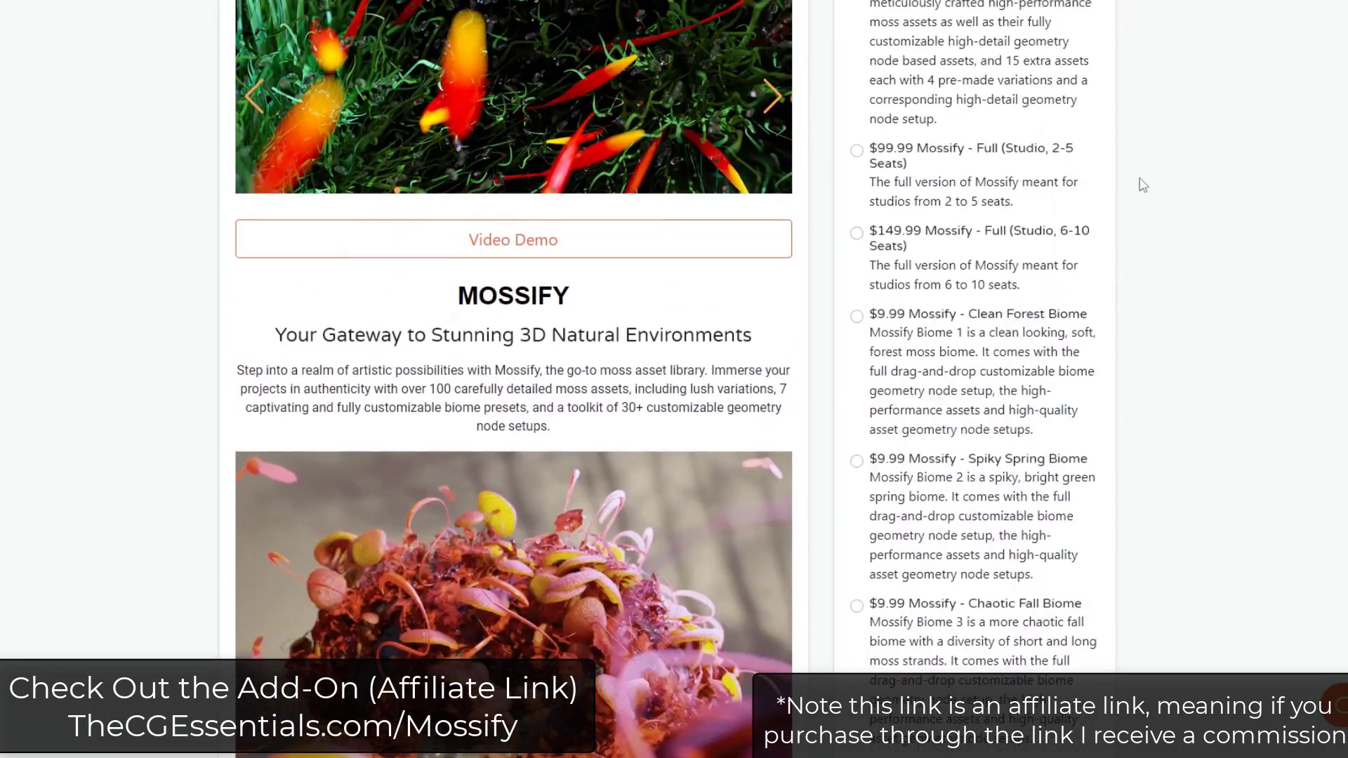
scroll(1145, 187, up, 4)
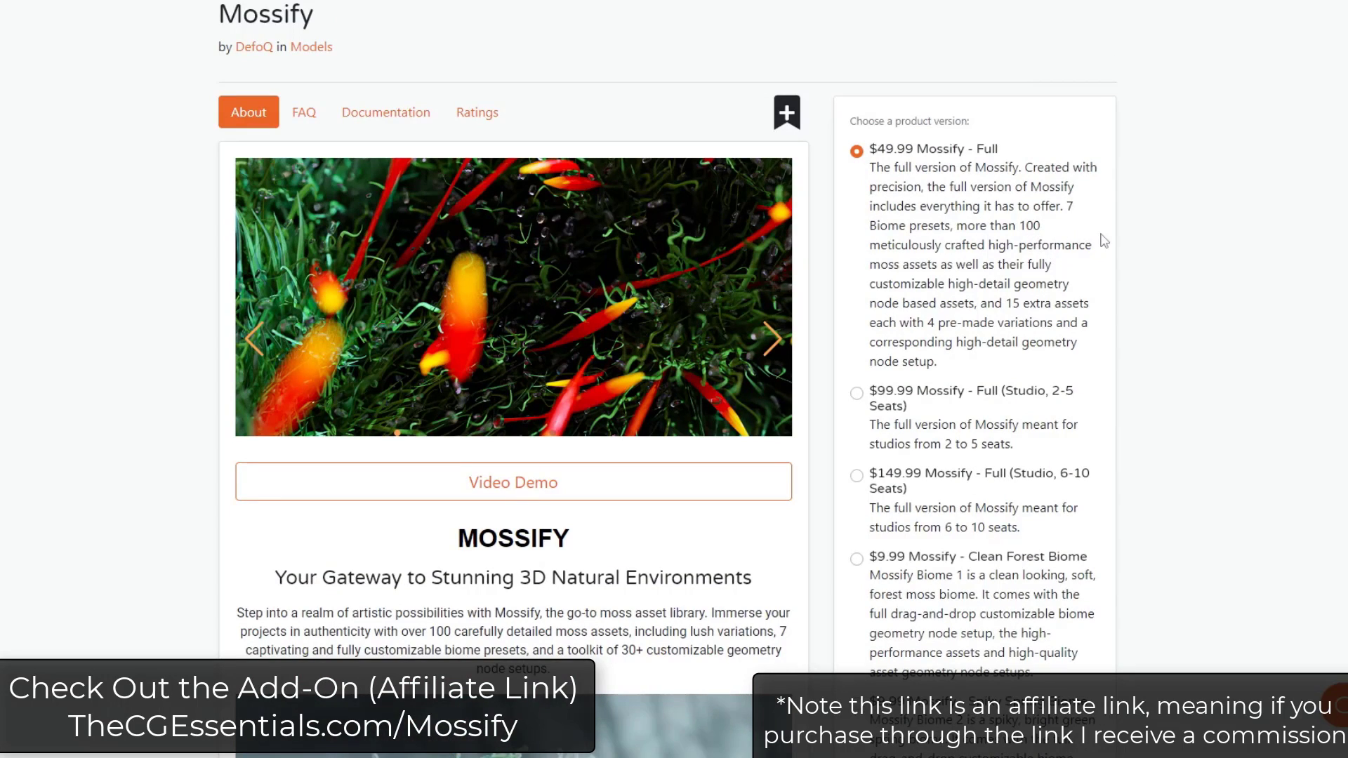
scroll(1136, 256, down, 6)
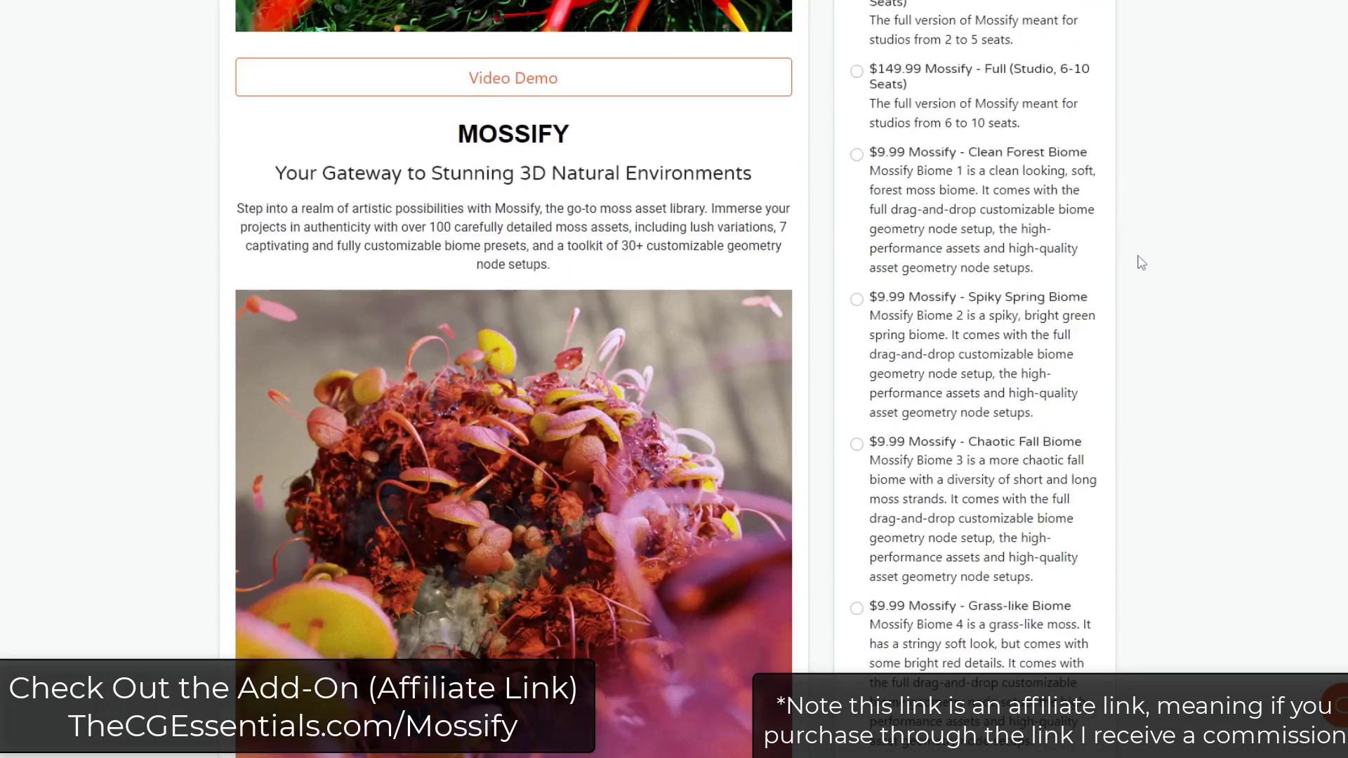
scroll(1141, 263, down, 3)
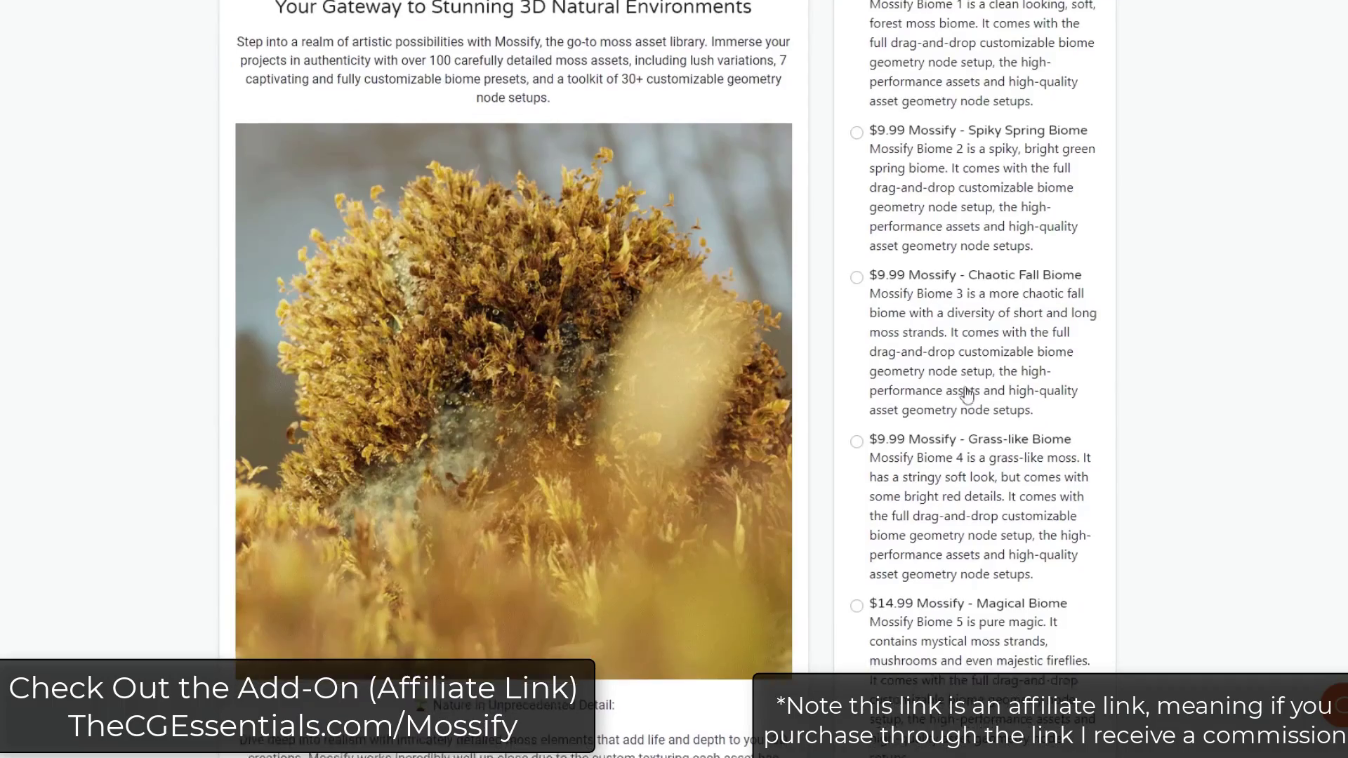
scroll(966, 395, down, 3)
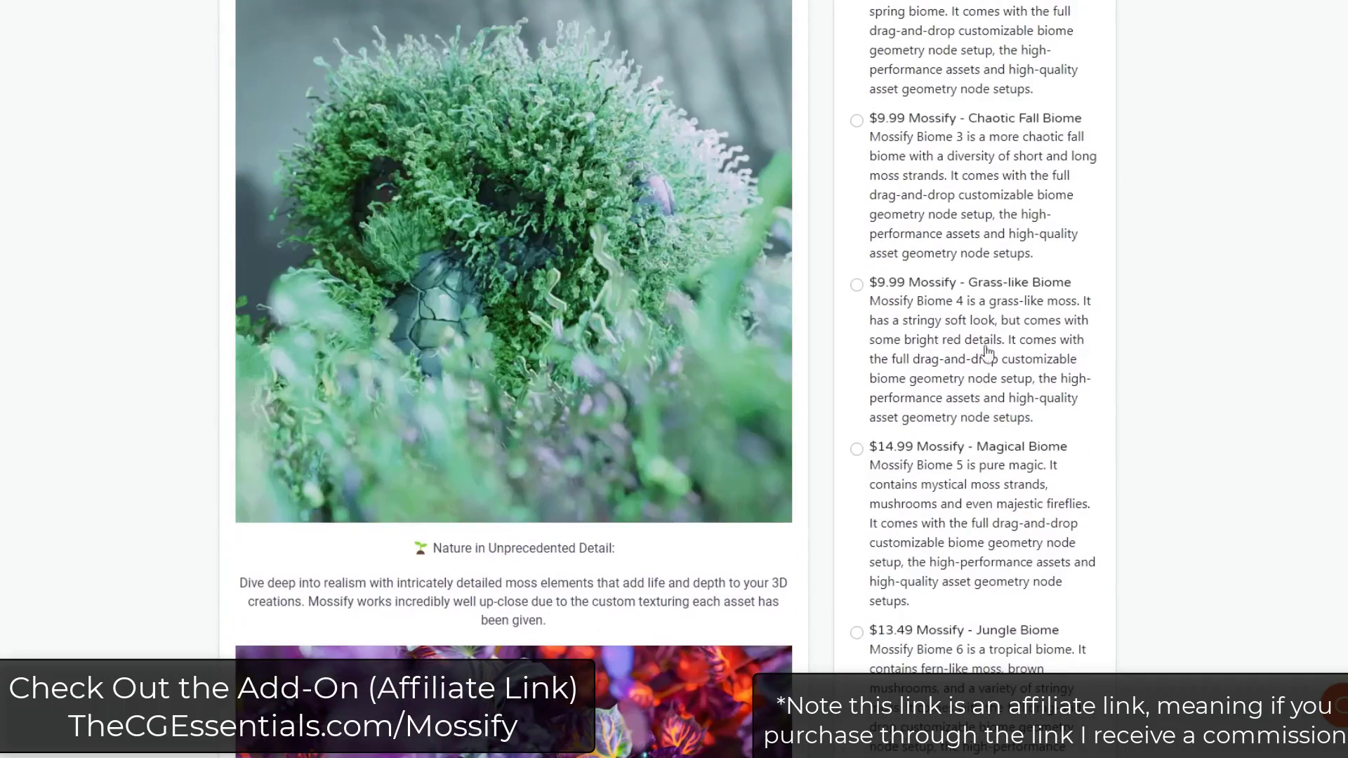
scroll(962, 330, down, 1)
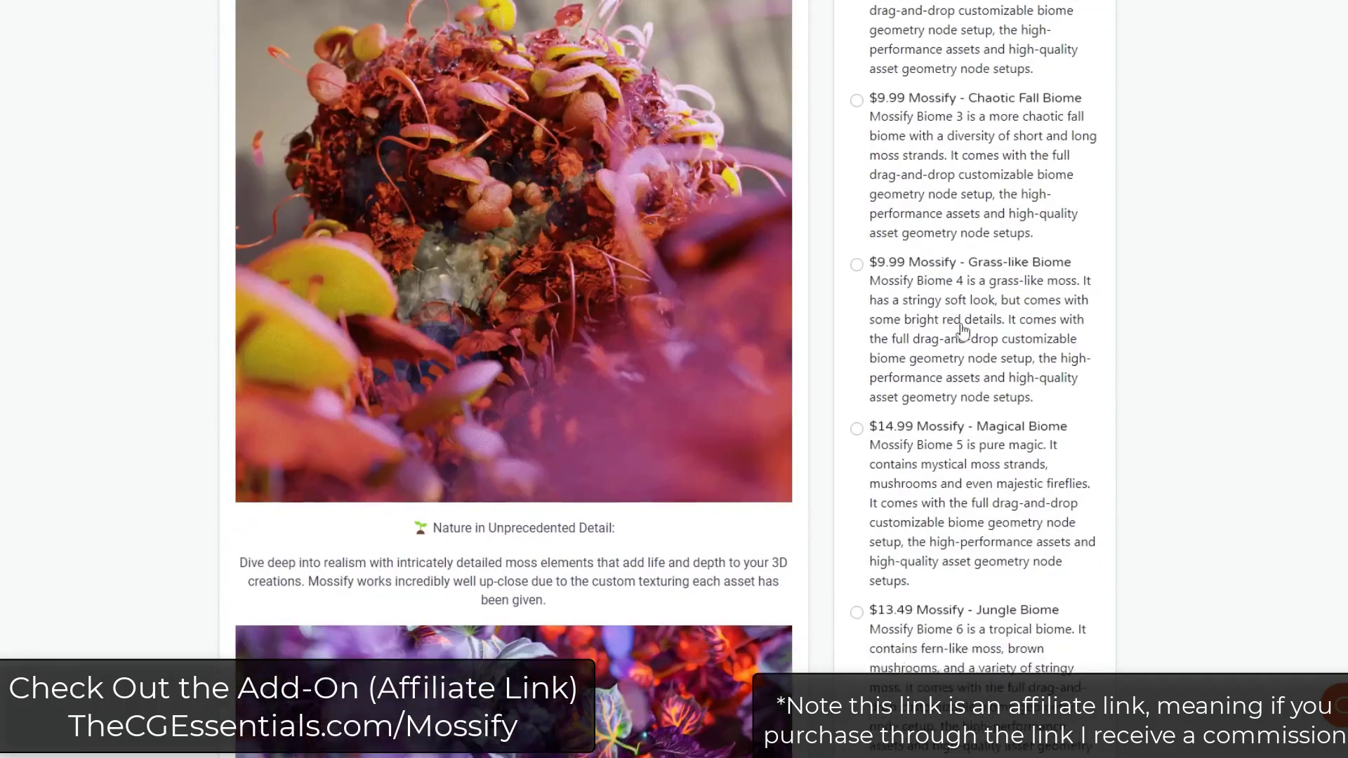
scroll(962, 330, down, 12)
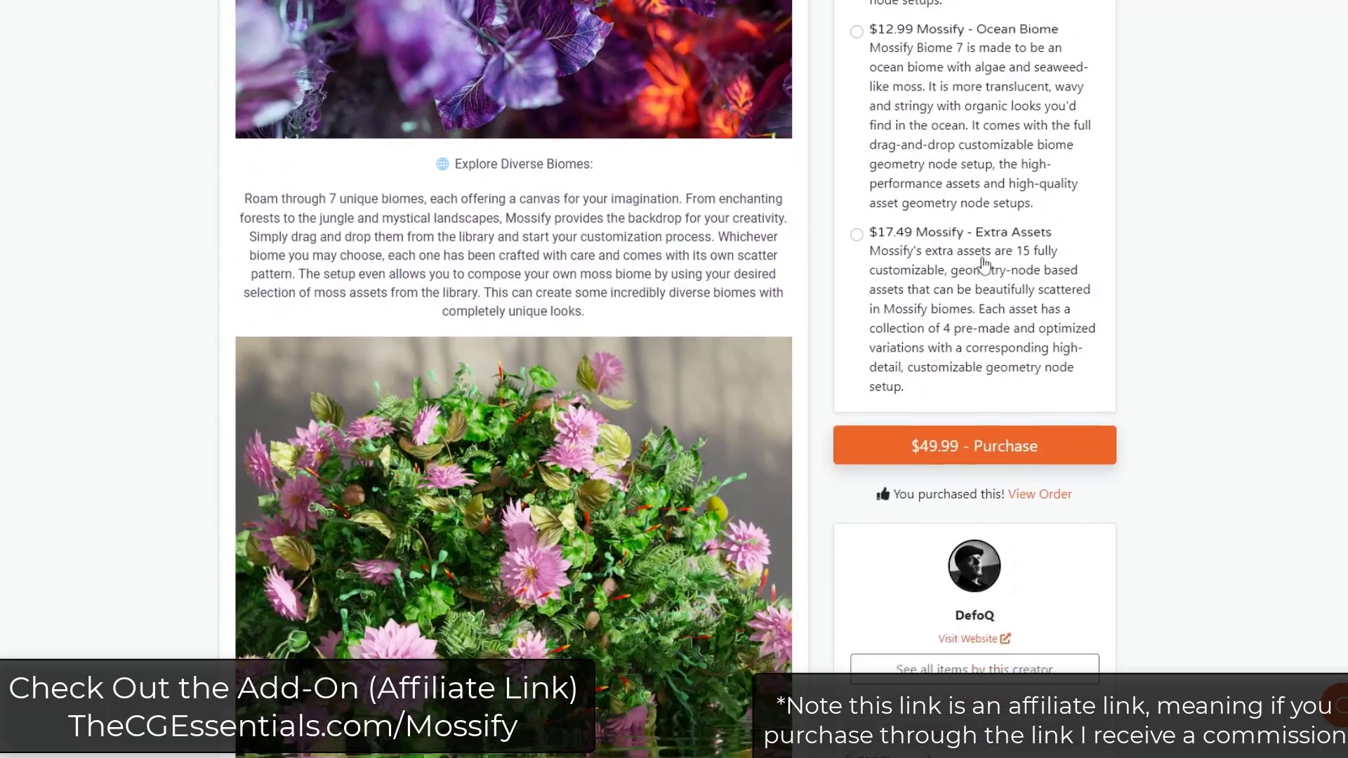
scroll(983, 263, down, 13)
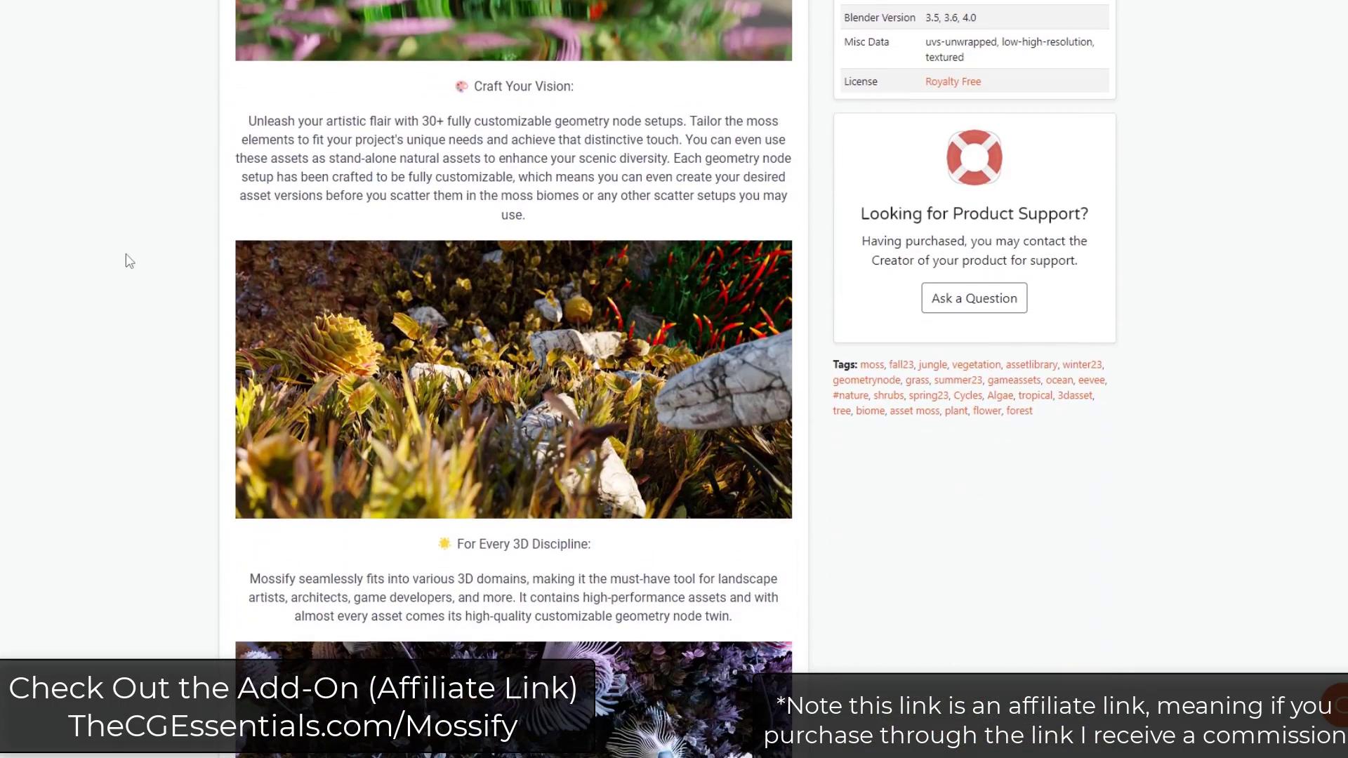
scroll(130, 256, down, 1)
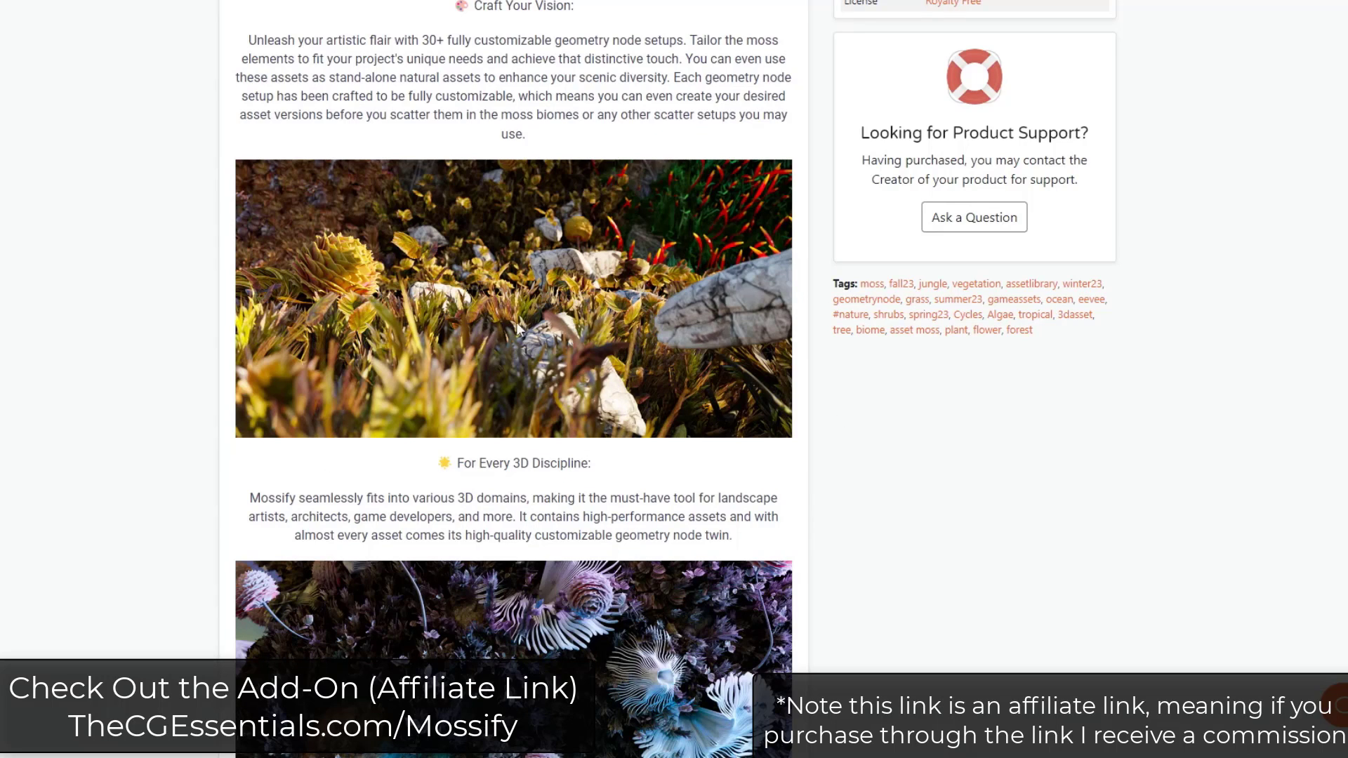
scroll(642, 319, down, 11)
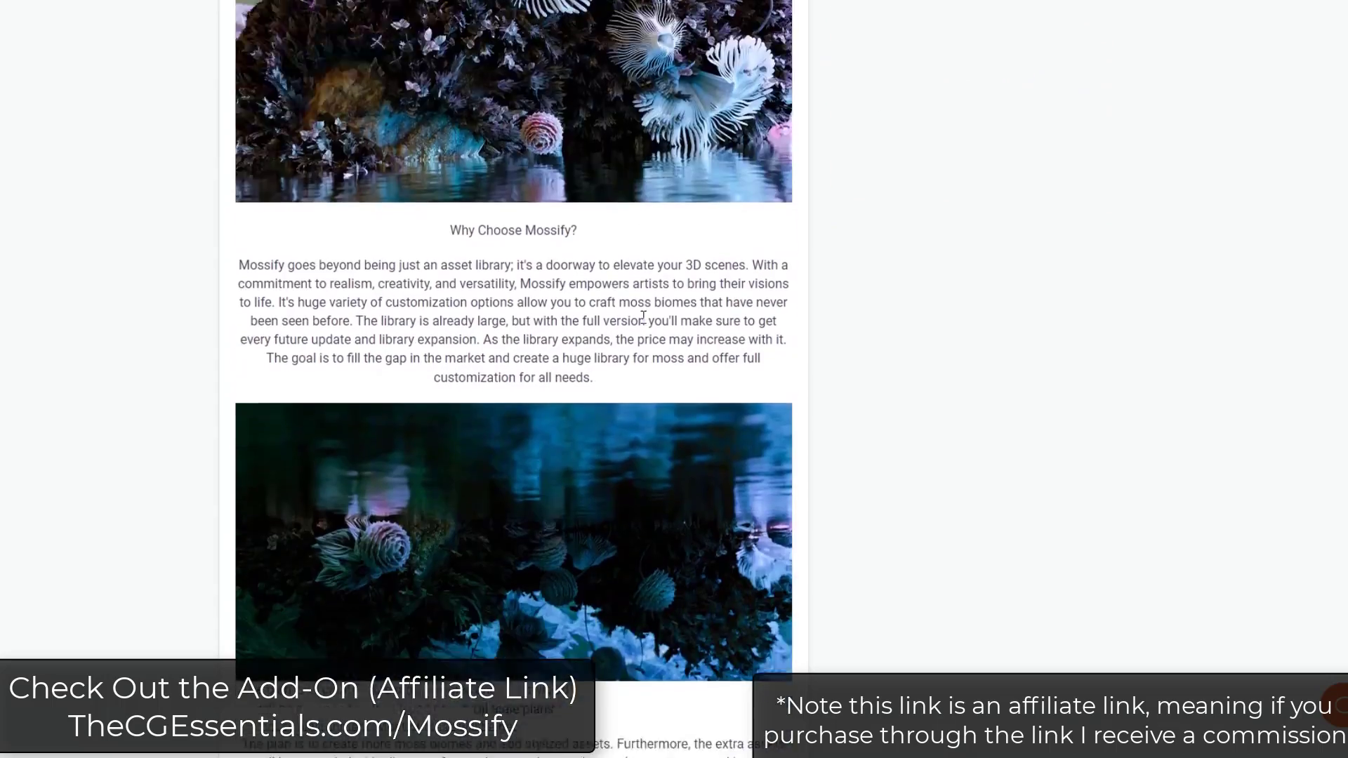
scroll(642, 323, down, 12)
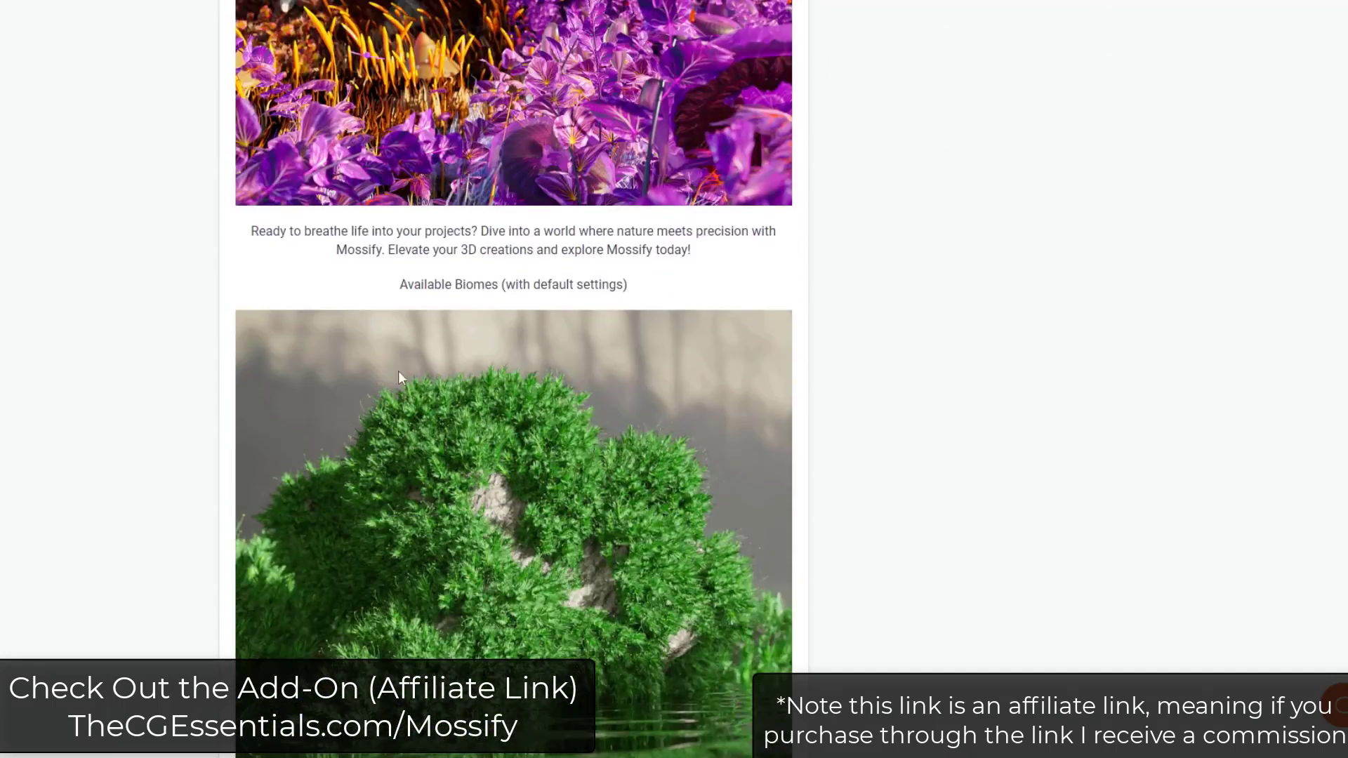
scroll(702, 280, up, 1)
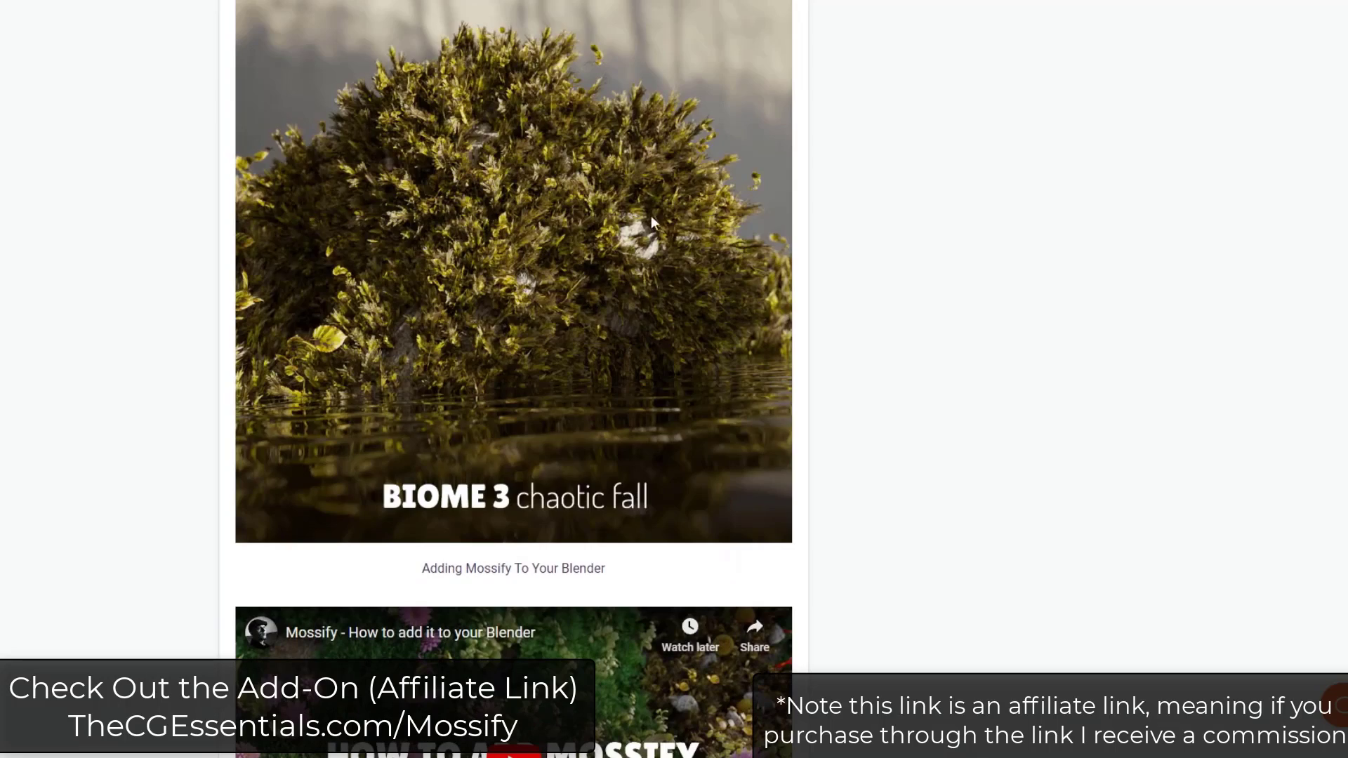
scroll(499, 297, down, 12)
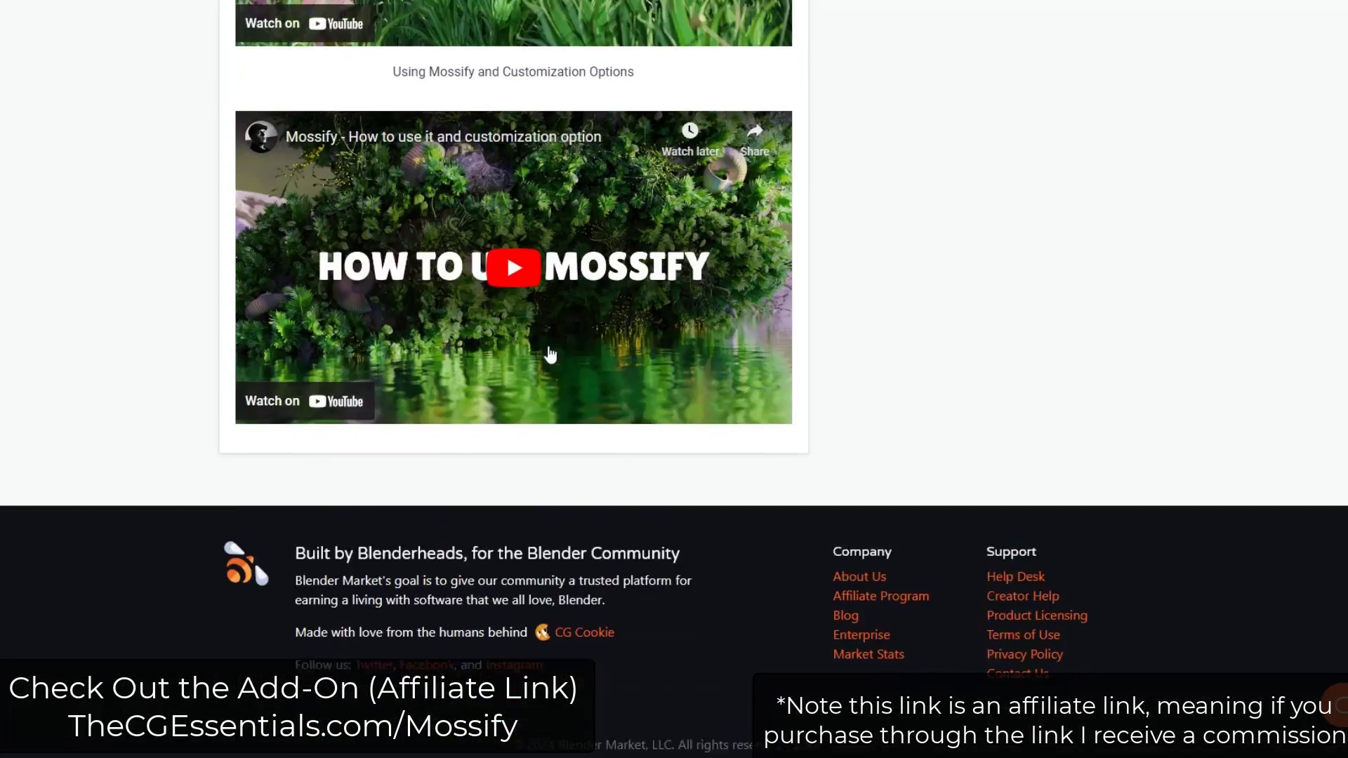
scroll(817, 223, up, 12)
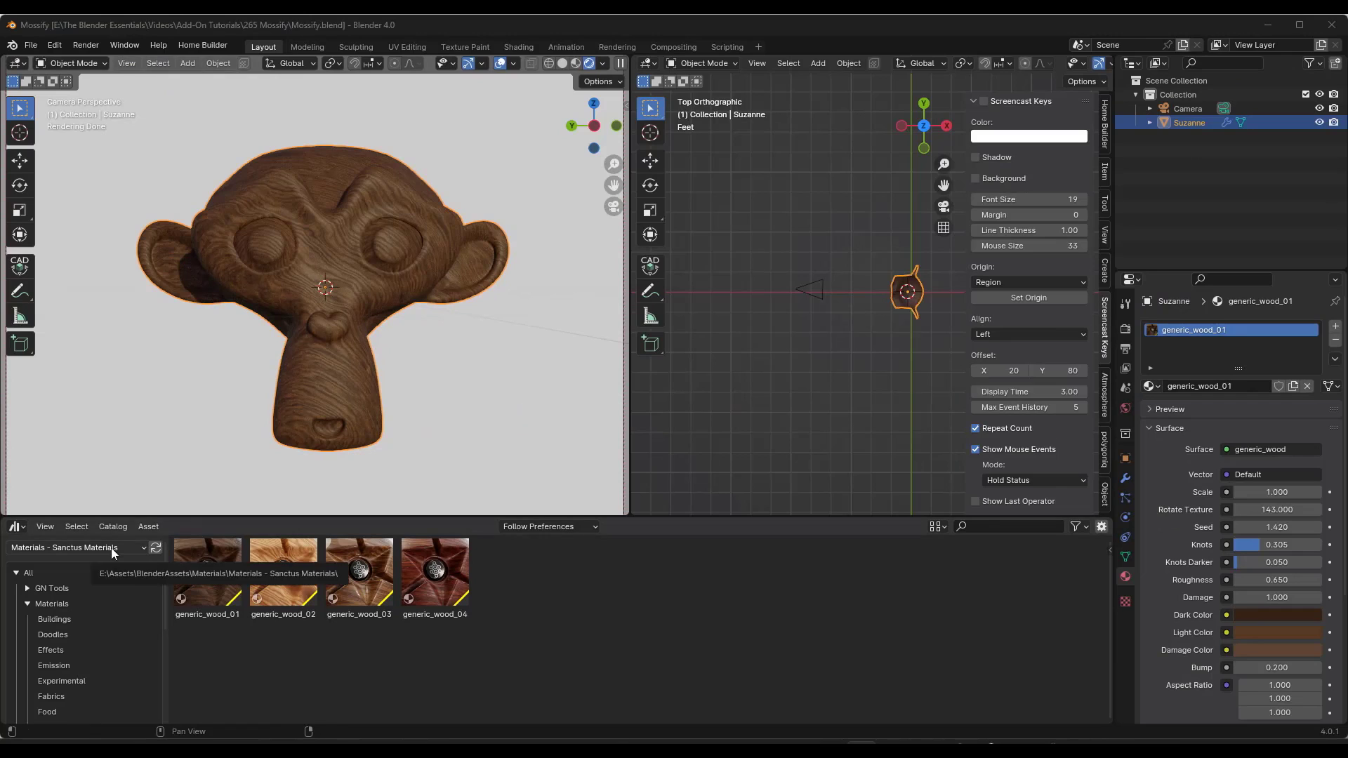
In Preferences > File Paths, keep the Mossify asset library's import method at Append.
click(52, 46)
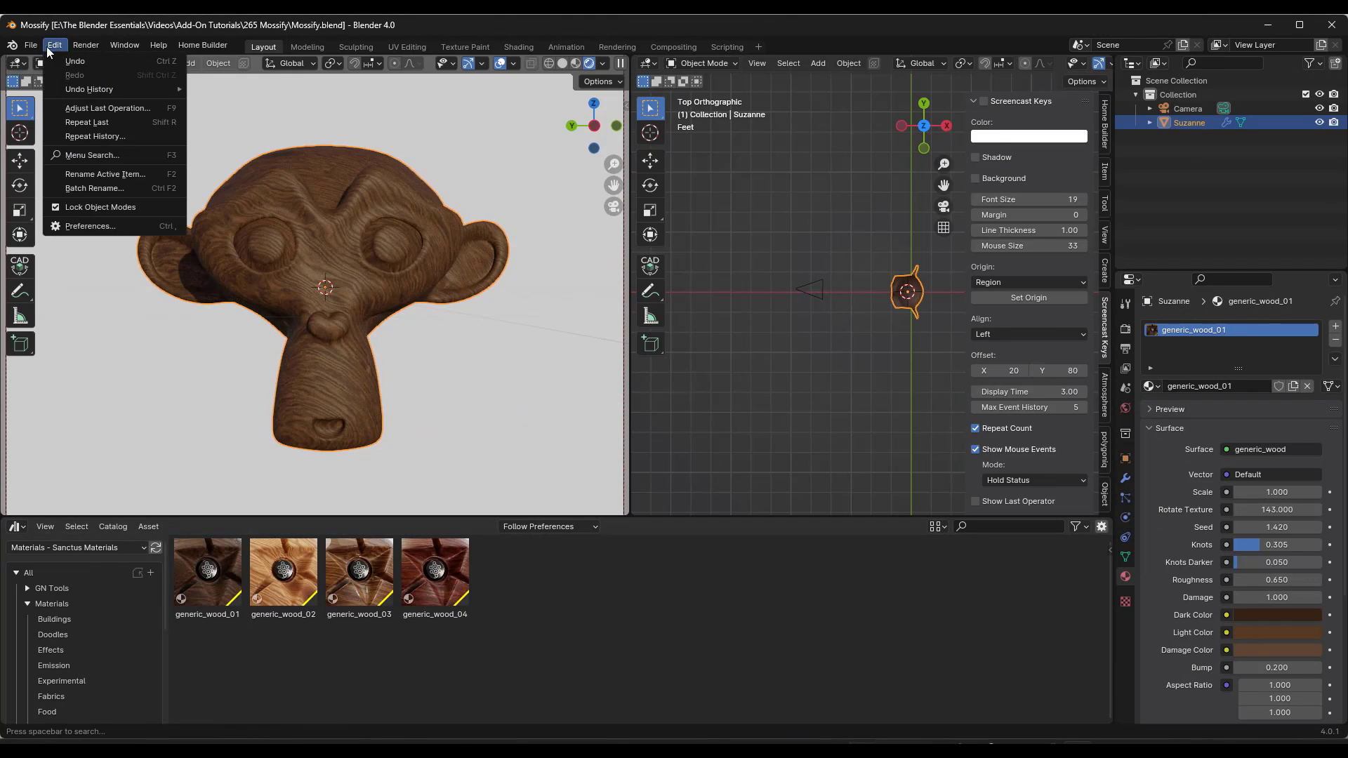
click(79, 228)
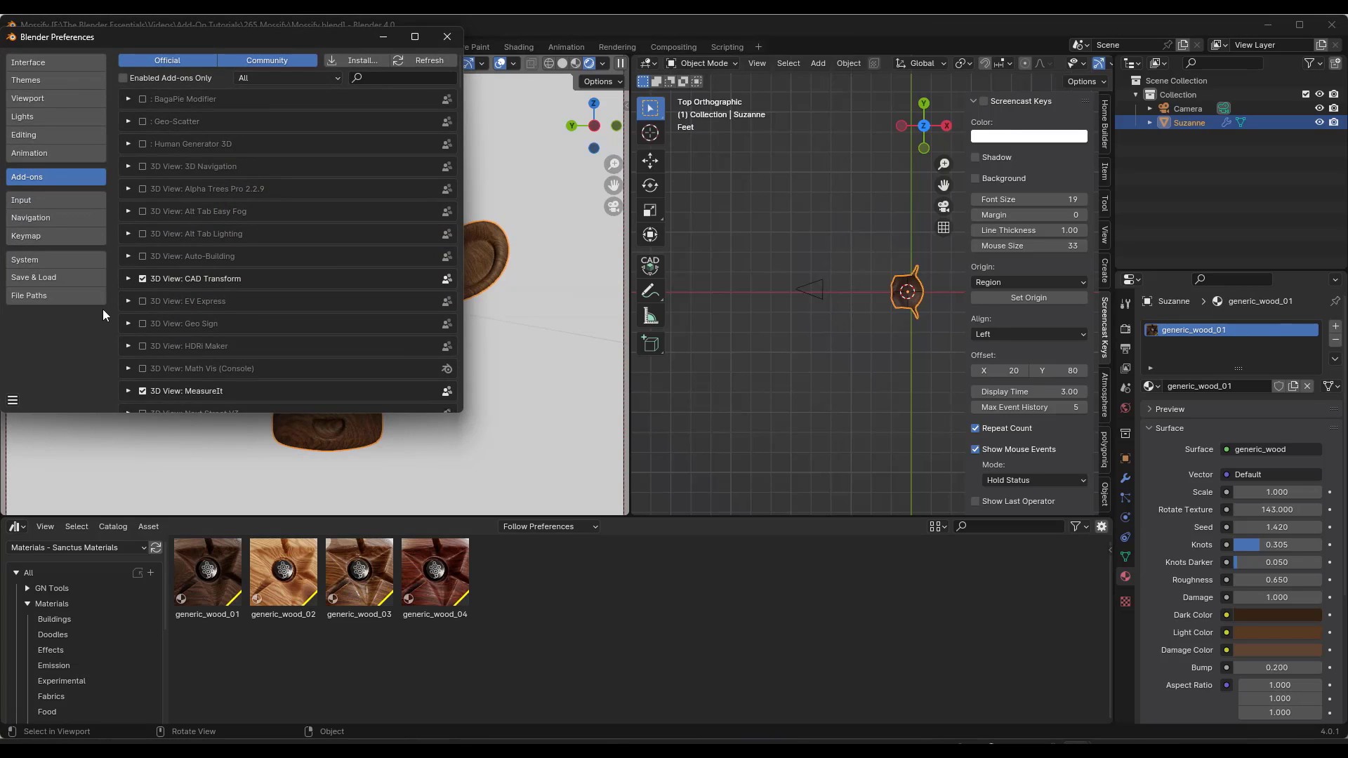
click(24, 295)
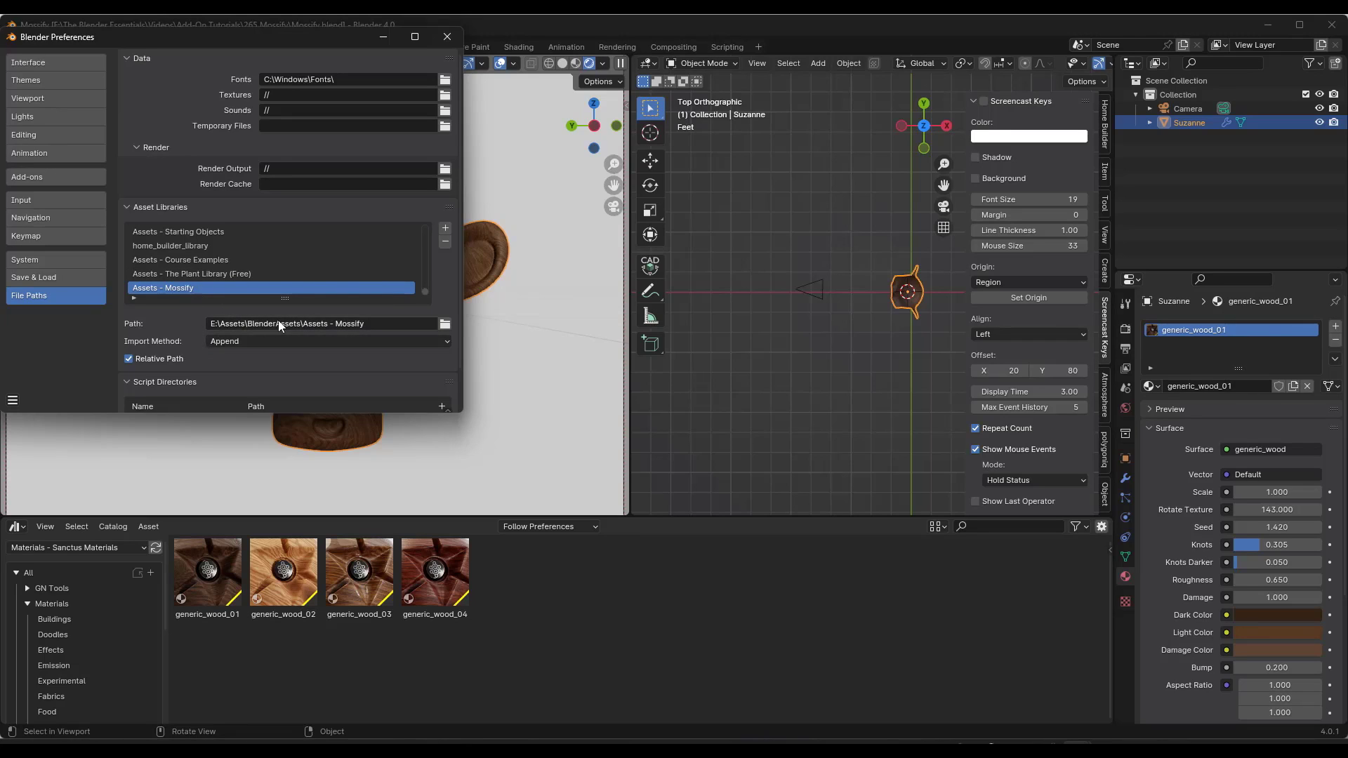
click(270, 342)
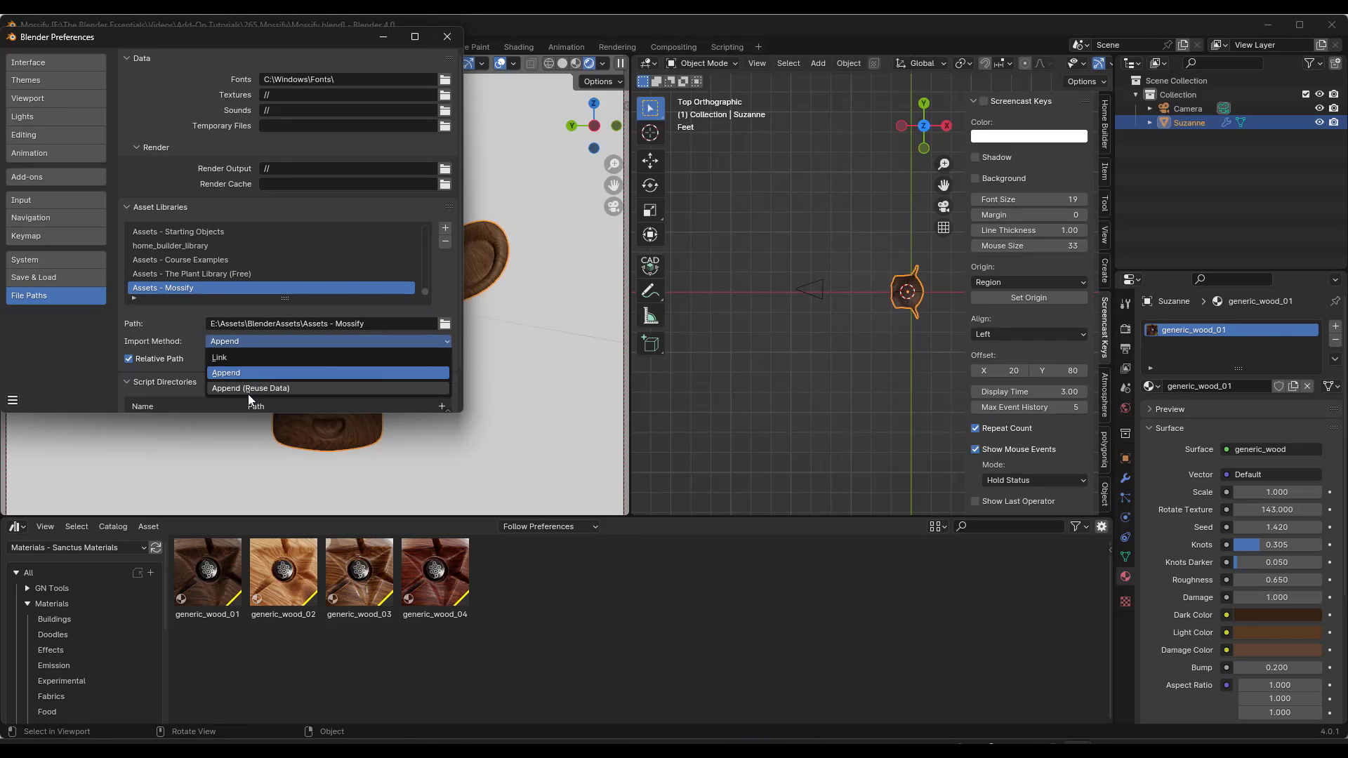
click(218, 373)
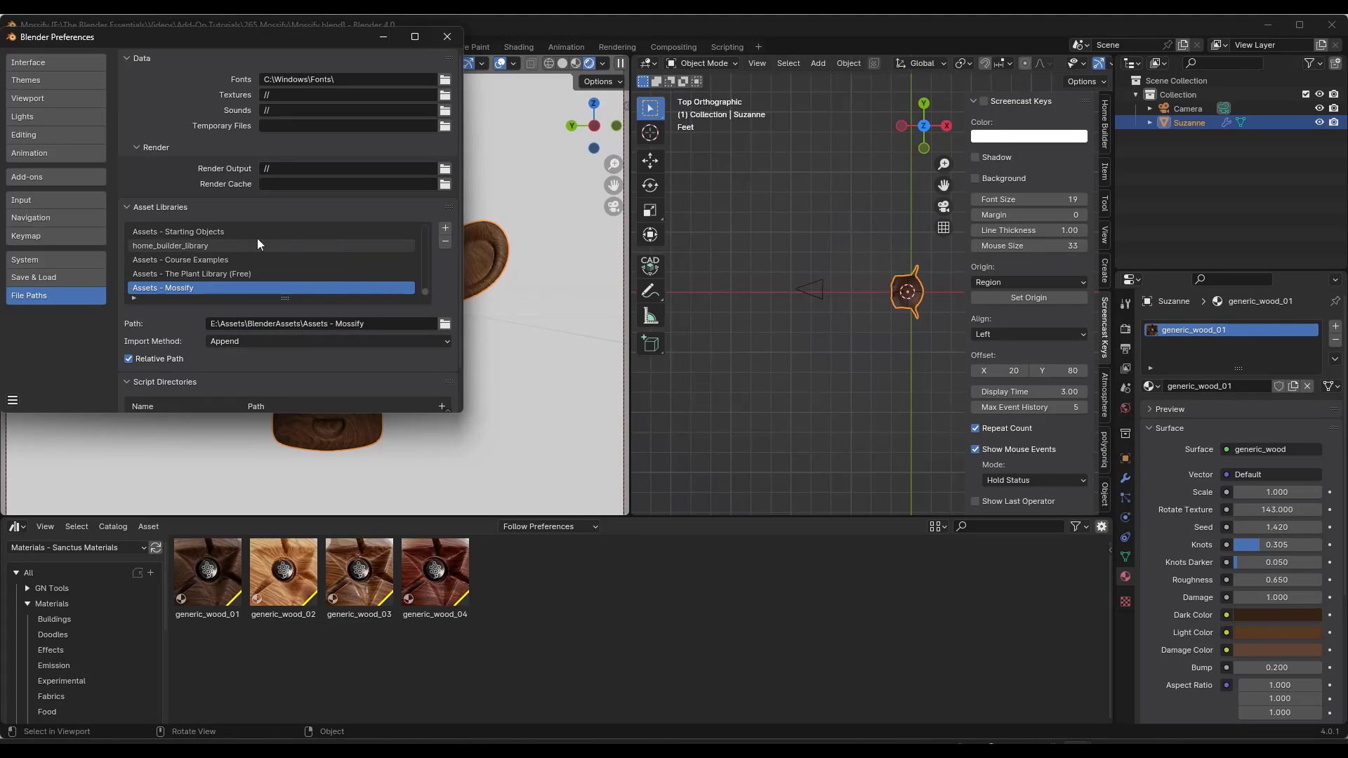
Save the preferences from the Preferences options menu.
click(13, 400)
click(57, 356)
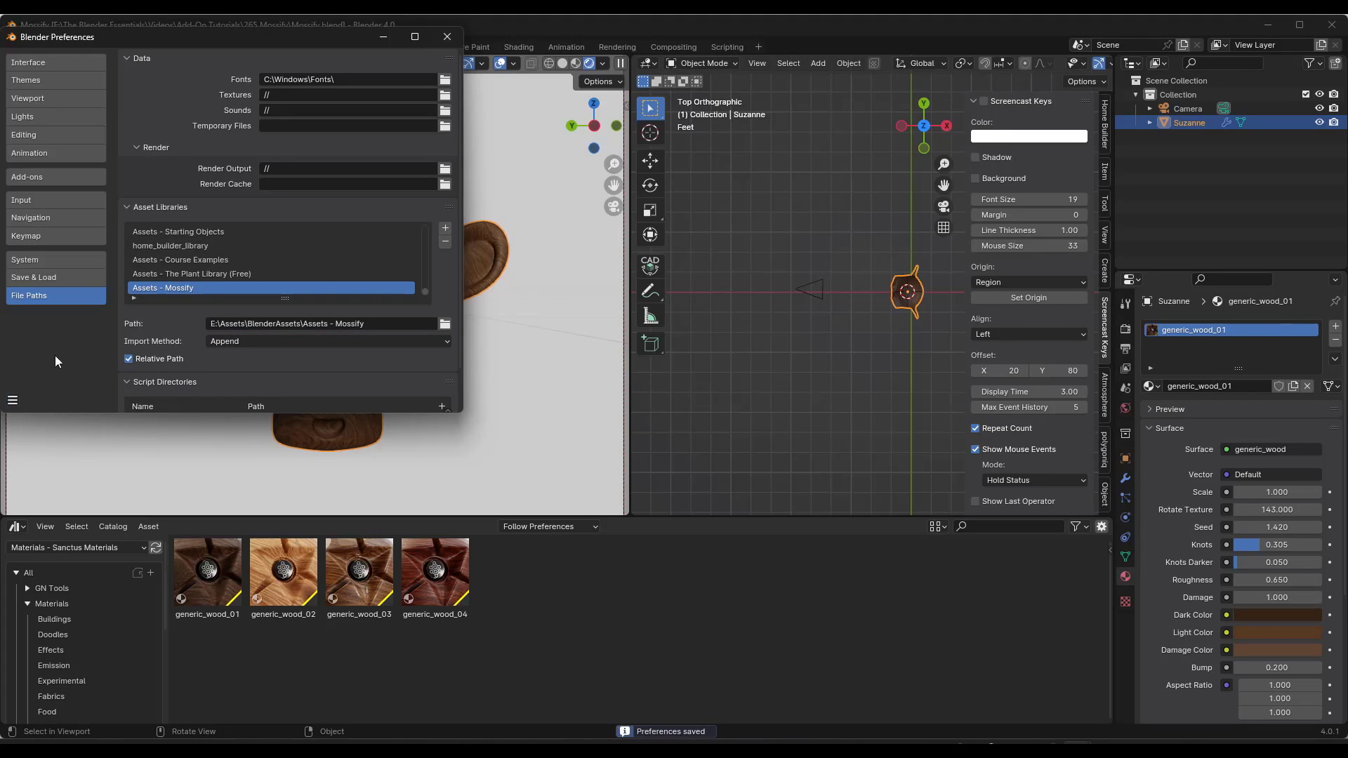
scroll(182, 313, down, 3)
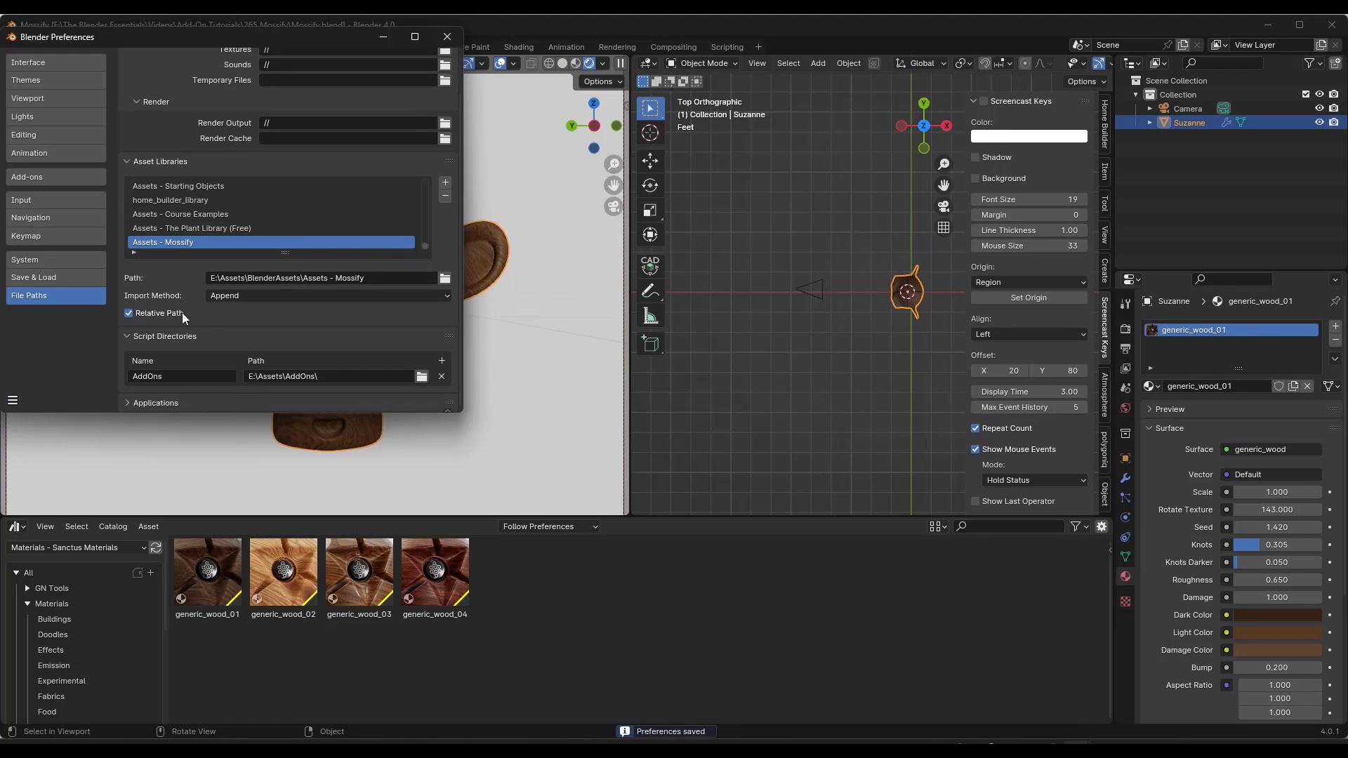
scroll(180, 296, up, 2)
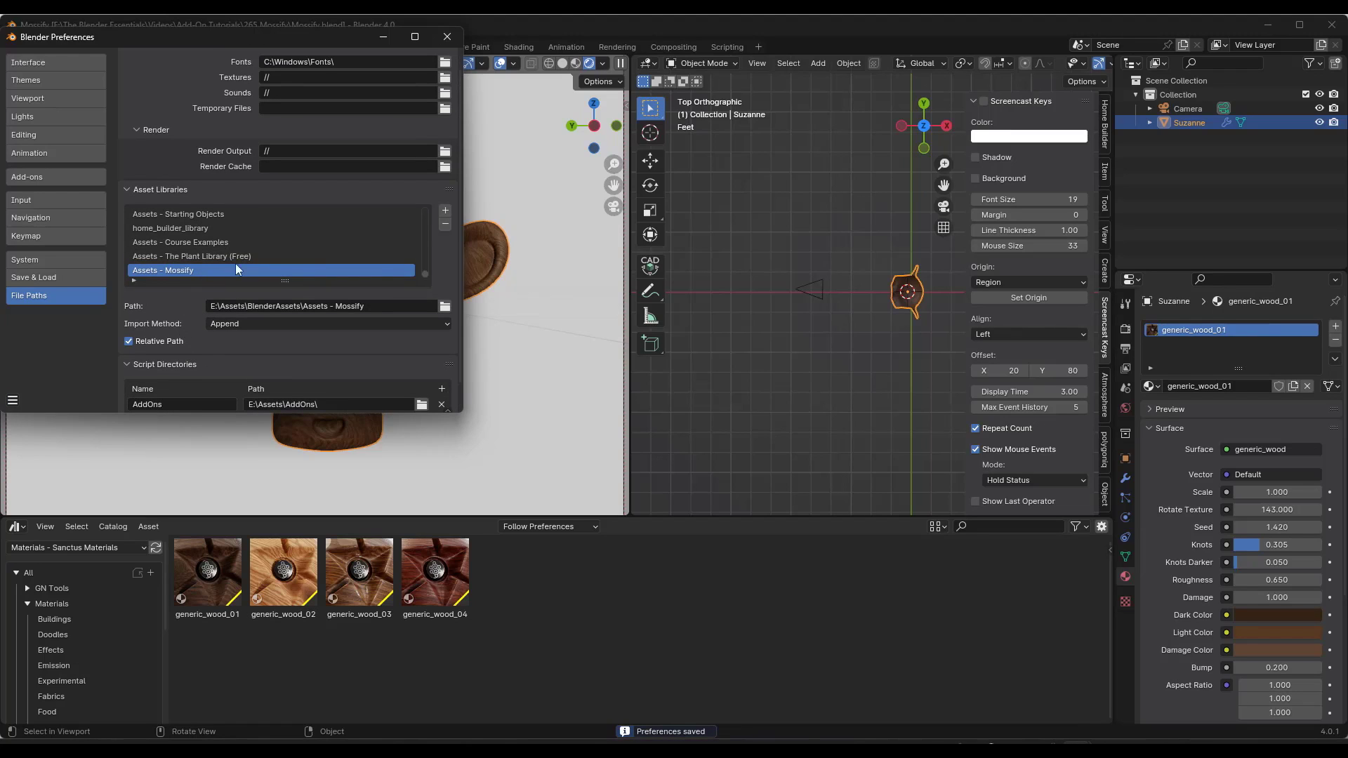
Close Preferences and switch the Asset Browser library to Assets - Mossify.
click(447, 36)
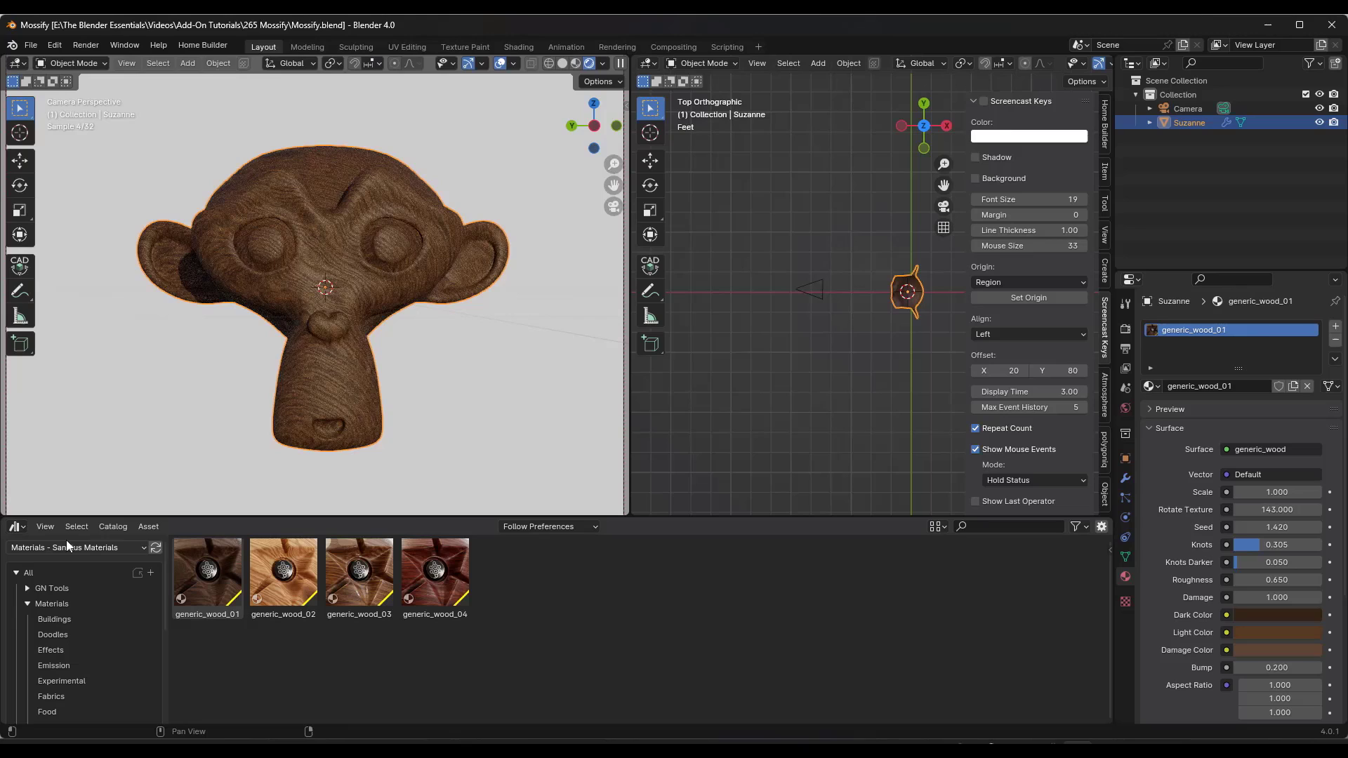
click(68, 546)
click(471, 533)
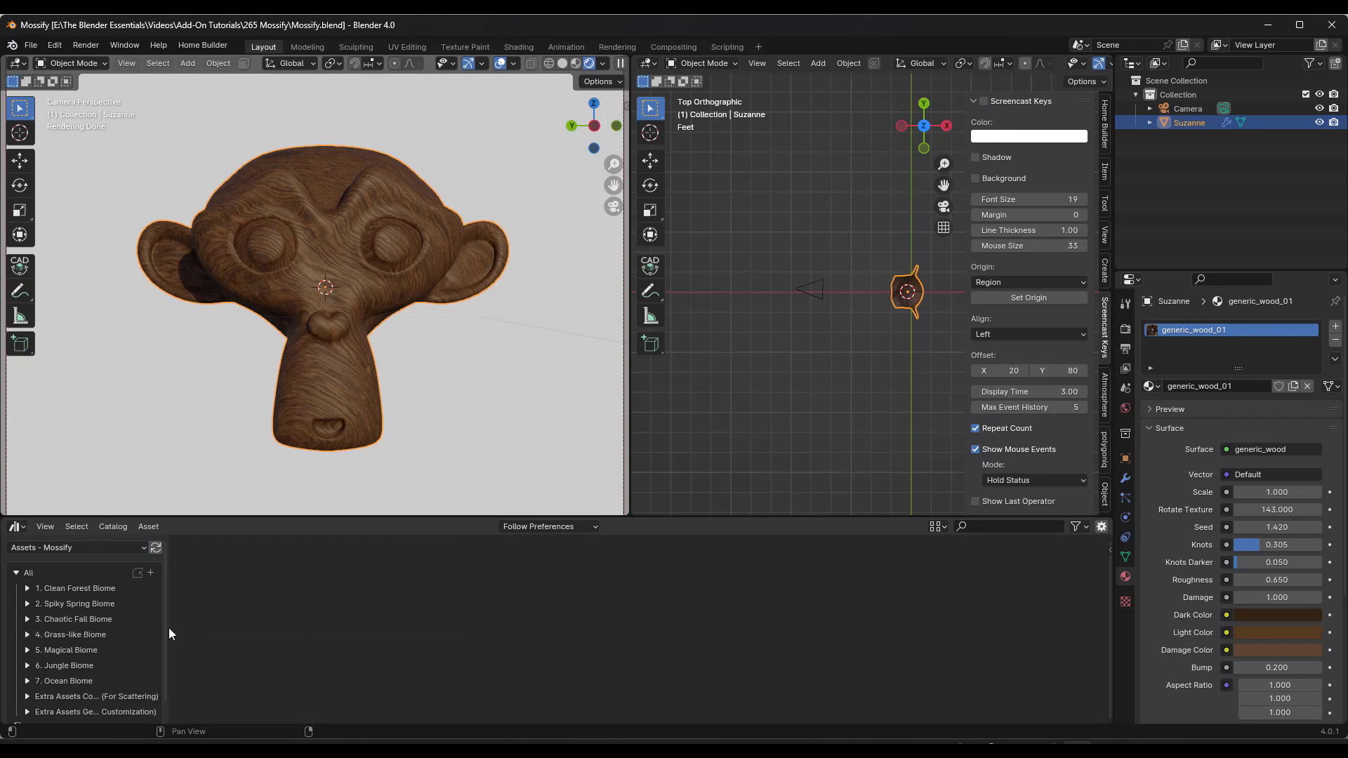
Browse the Clean Forest, Spiky Spring and Chaotic Fall biome catalogs.
click(88, 590)
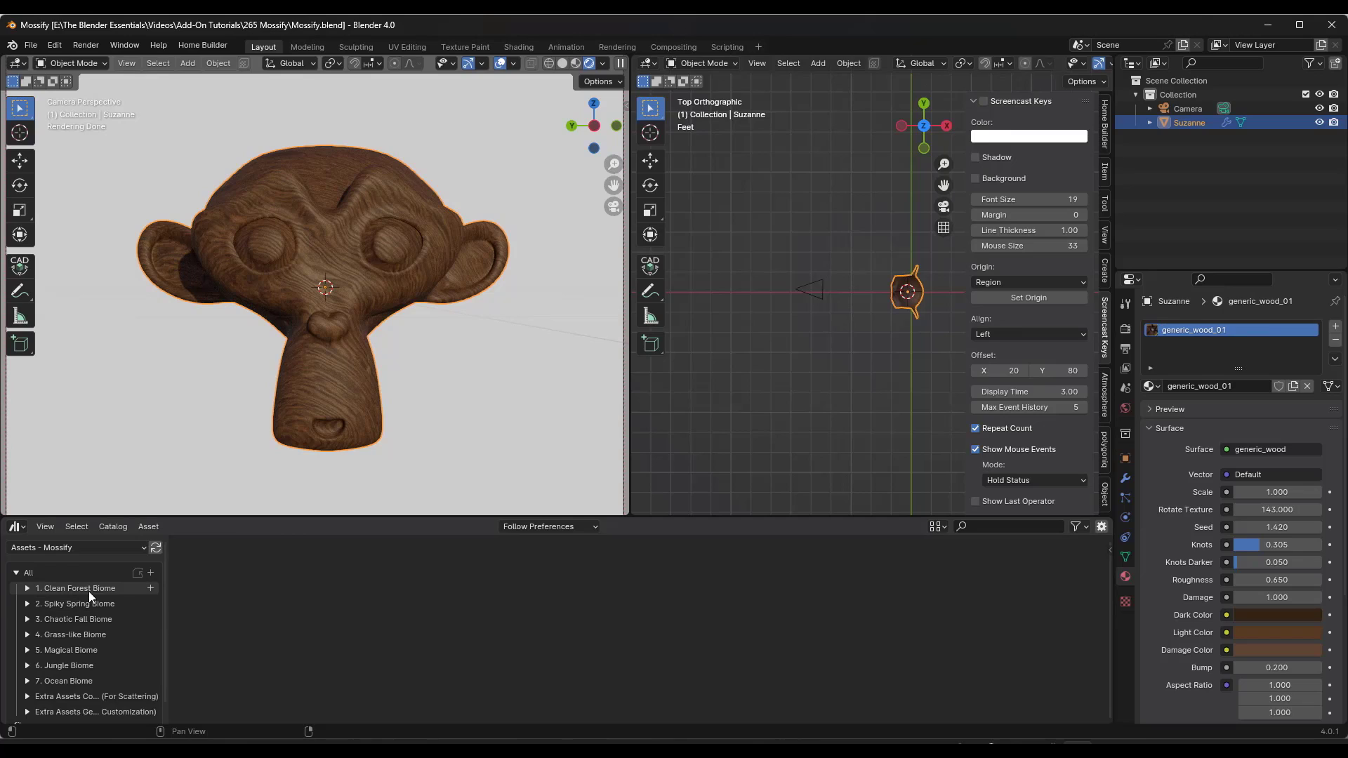
click(28, 589)
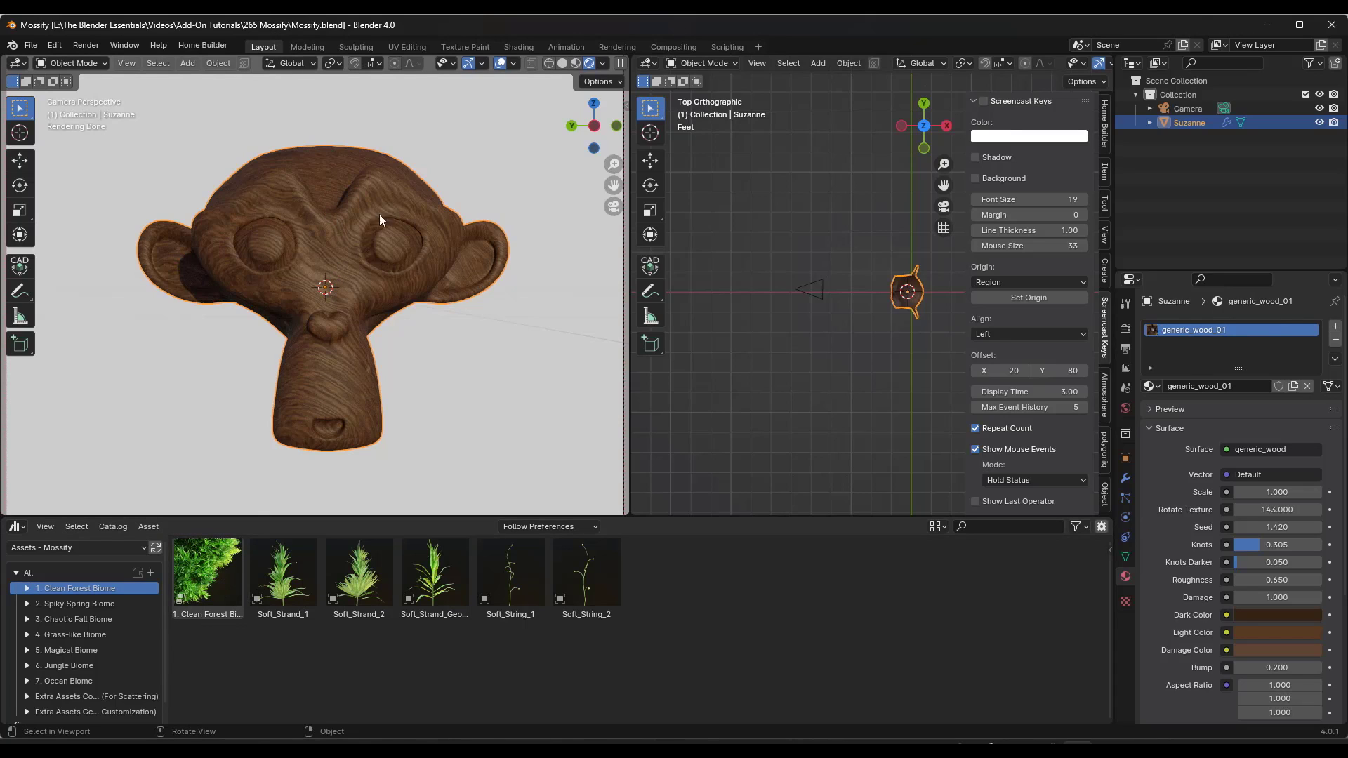
click(50, 606)
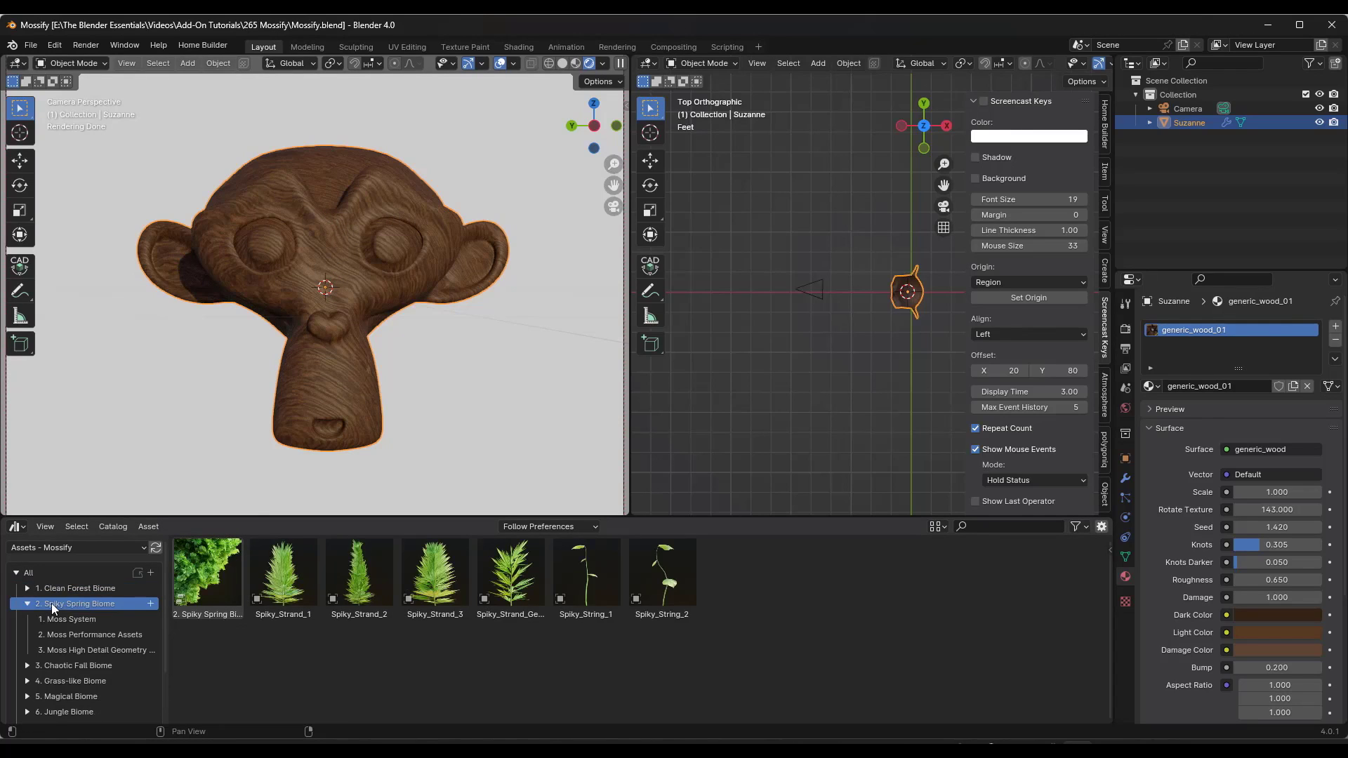
click(28, 604)
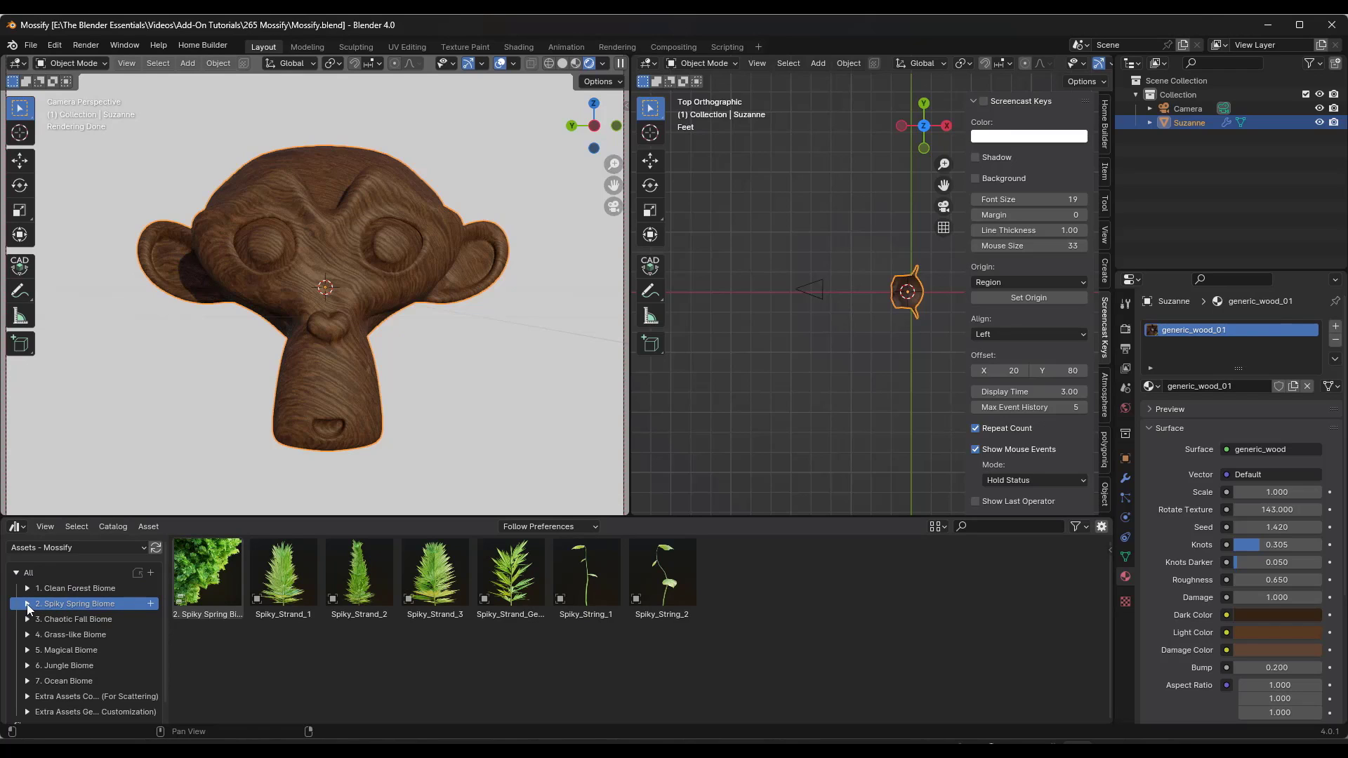
click(64, 619)
scroll(76, 618, down, 2)
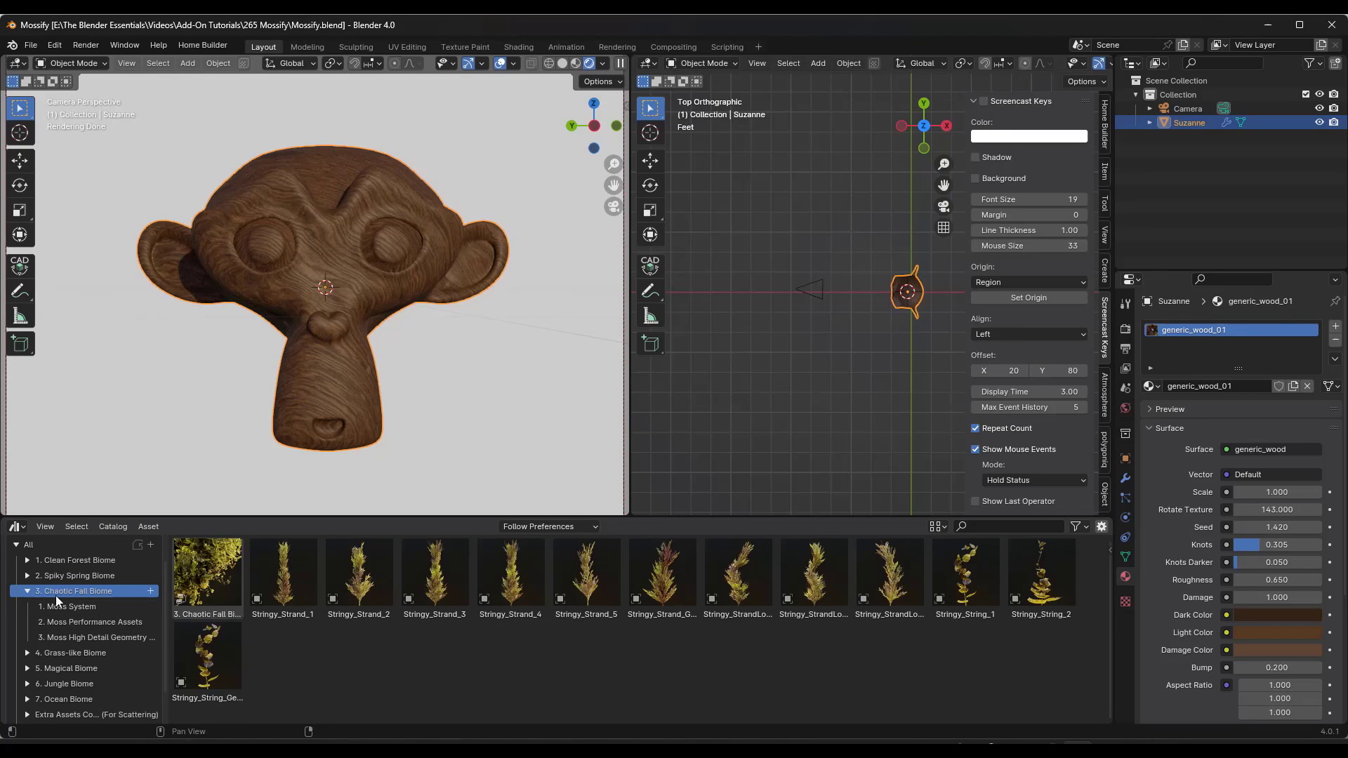
click(26, 592)
Browse the Grass-like, Ocean Biome and scatter-asset catalogs, then reselect 1. Clean Forest Biome.
click(53, 617)
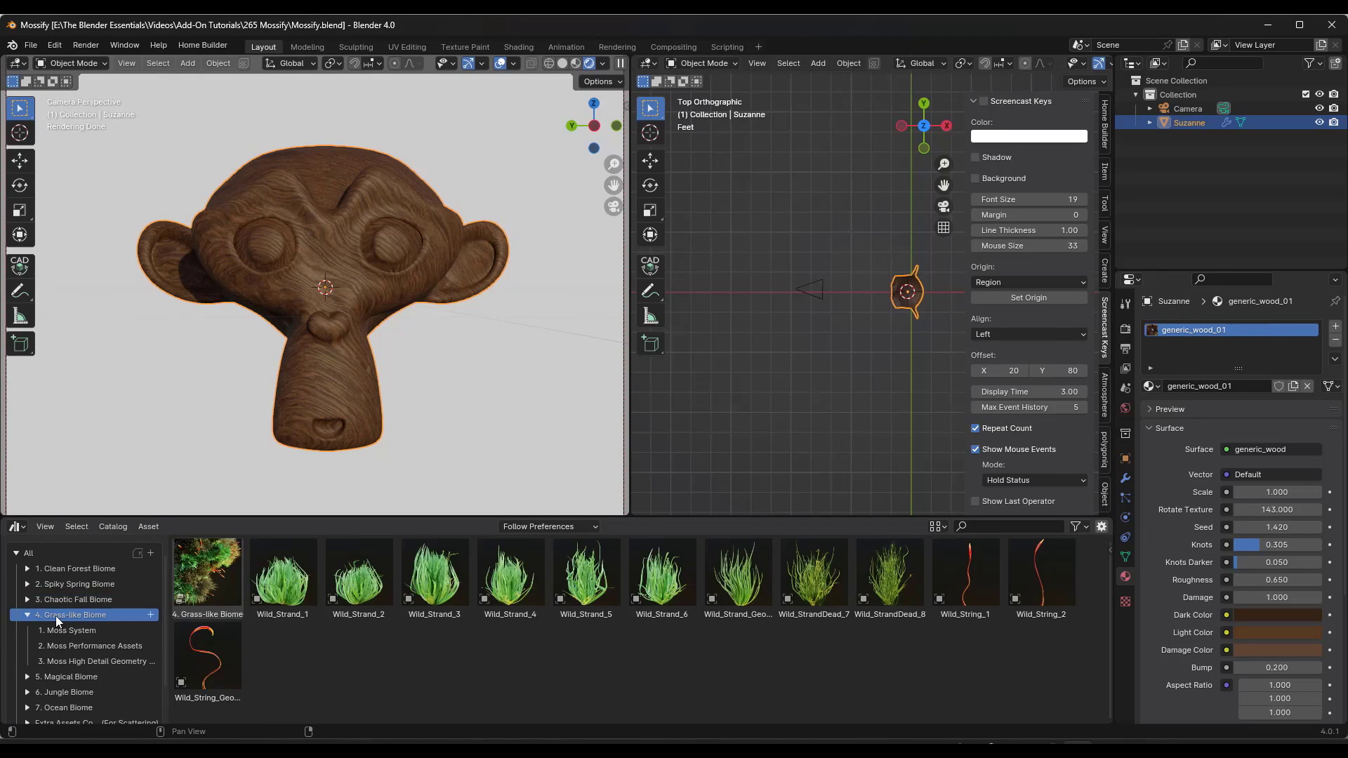
scroll(66, 617, down, 1)
click(71, 663)
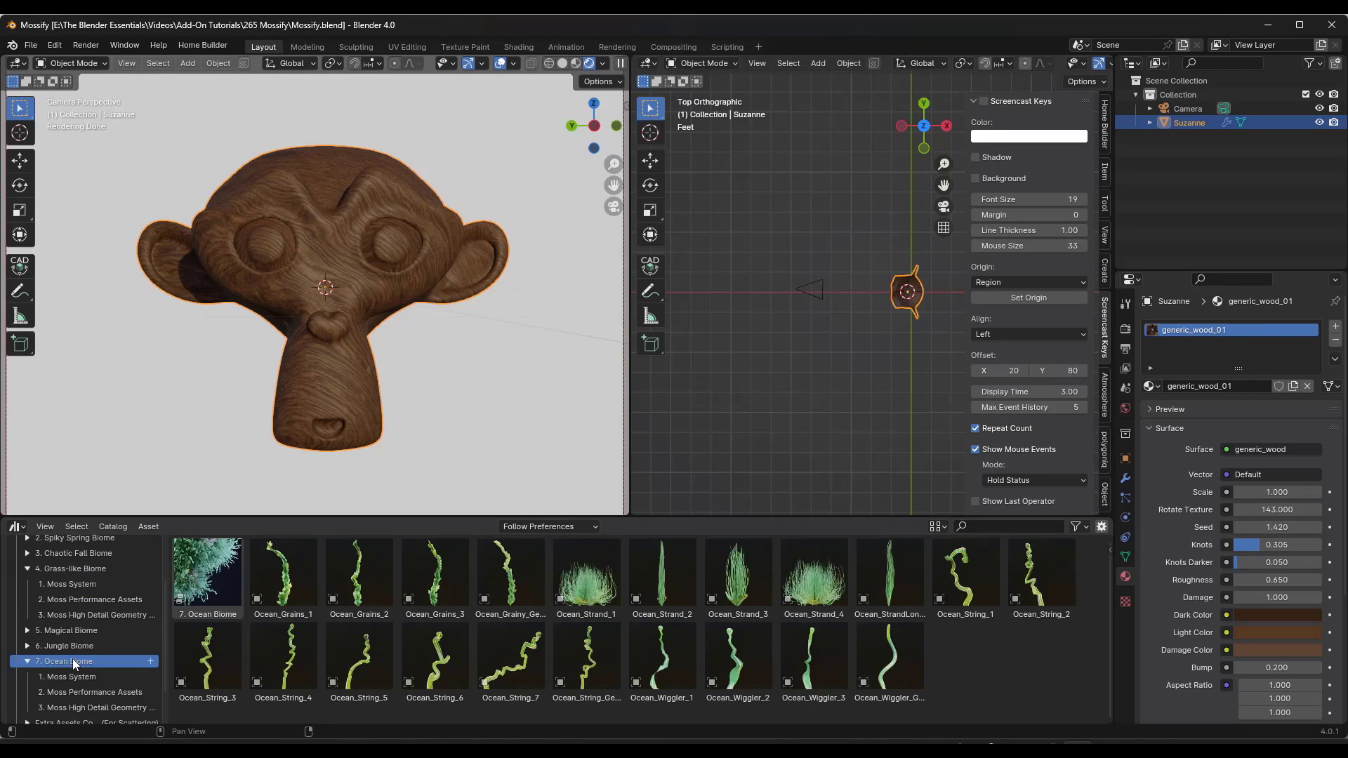
scroll(77, 649, down, 3)
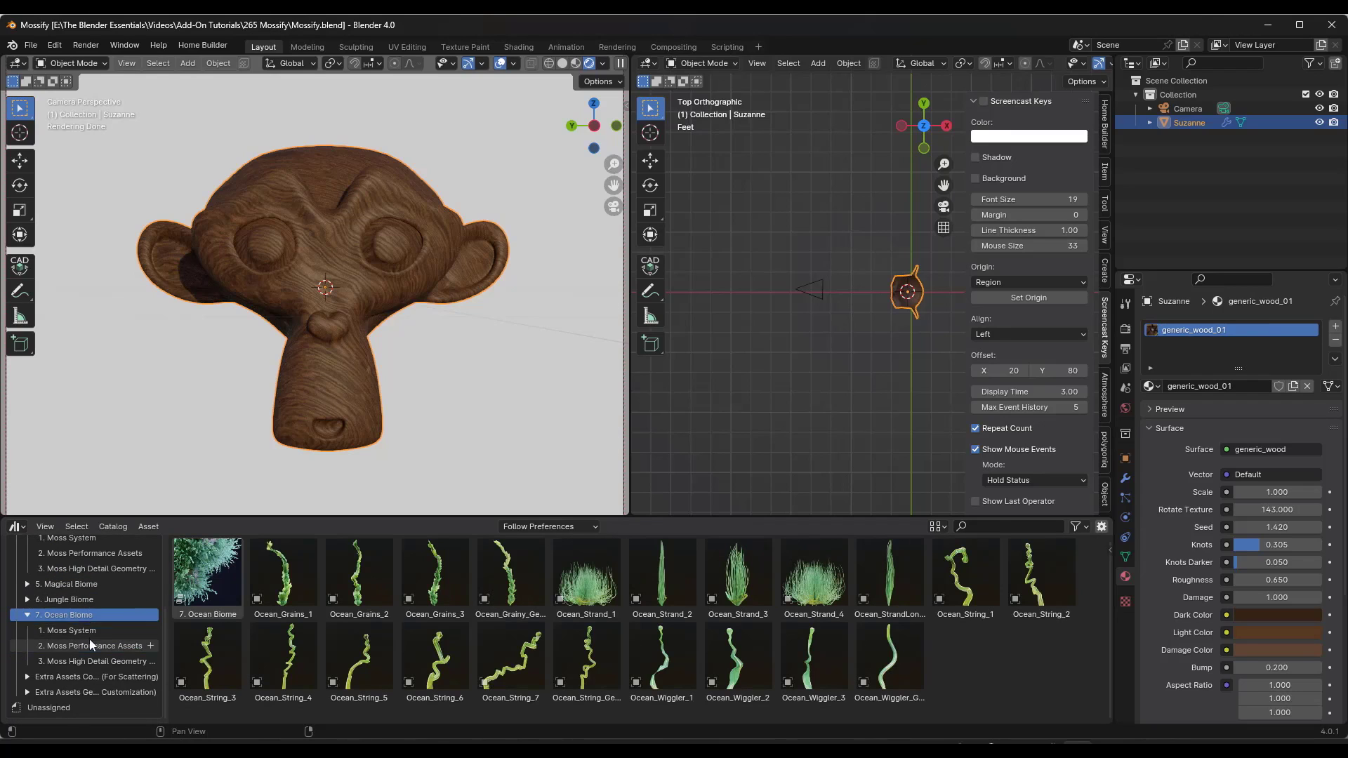
click(80, 678)
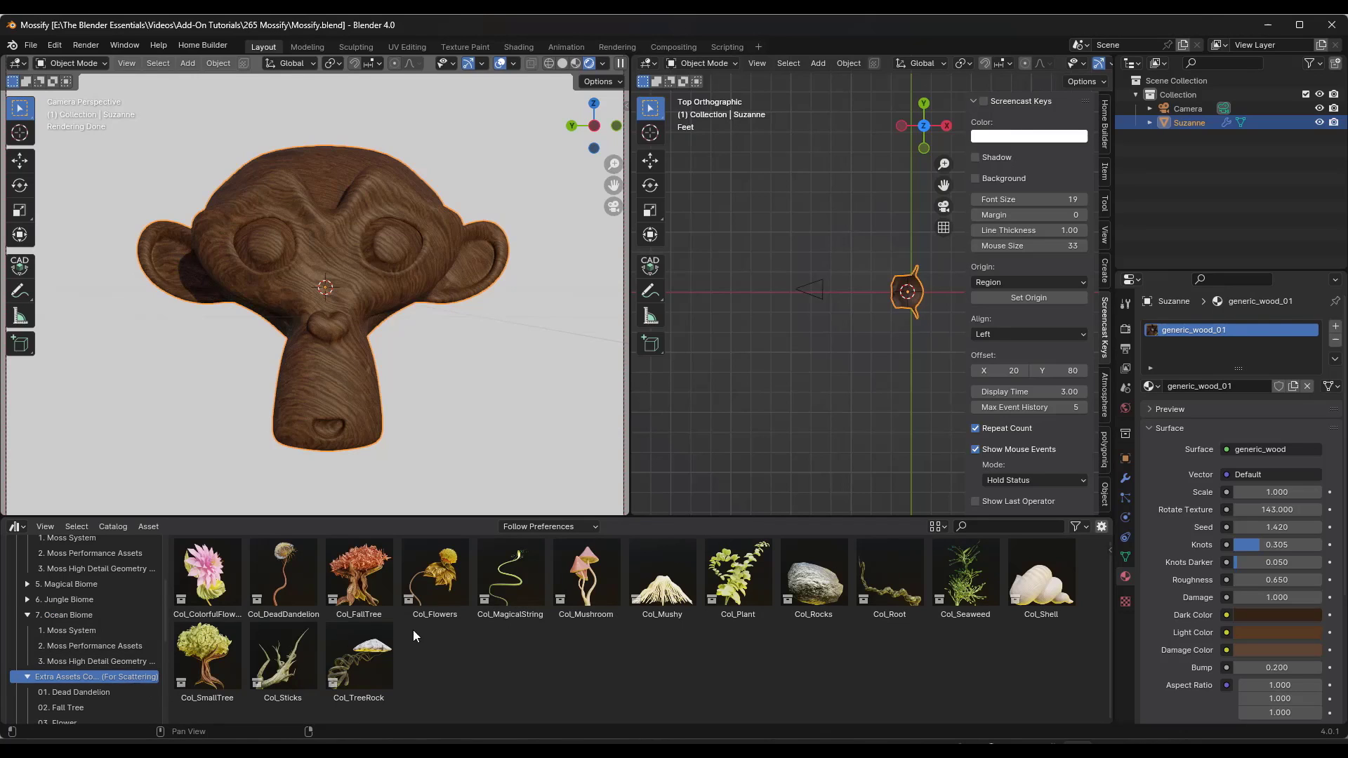
scroll(79, 633, up, 4)
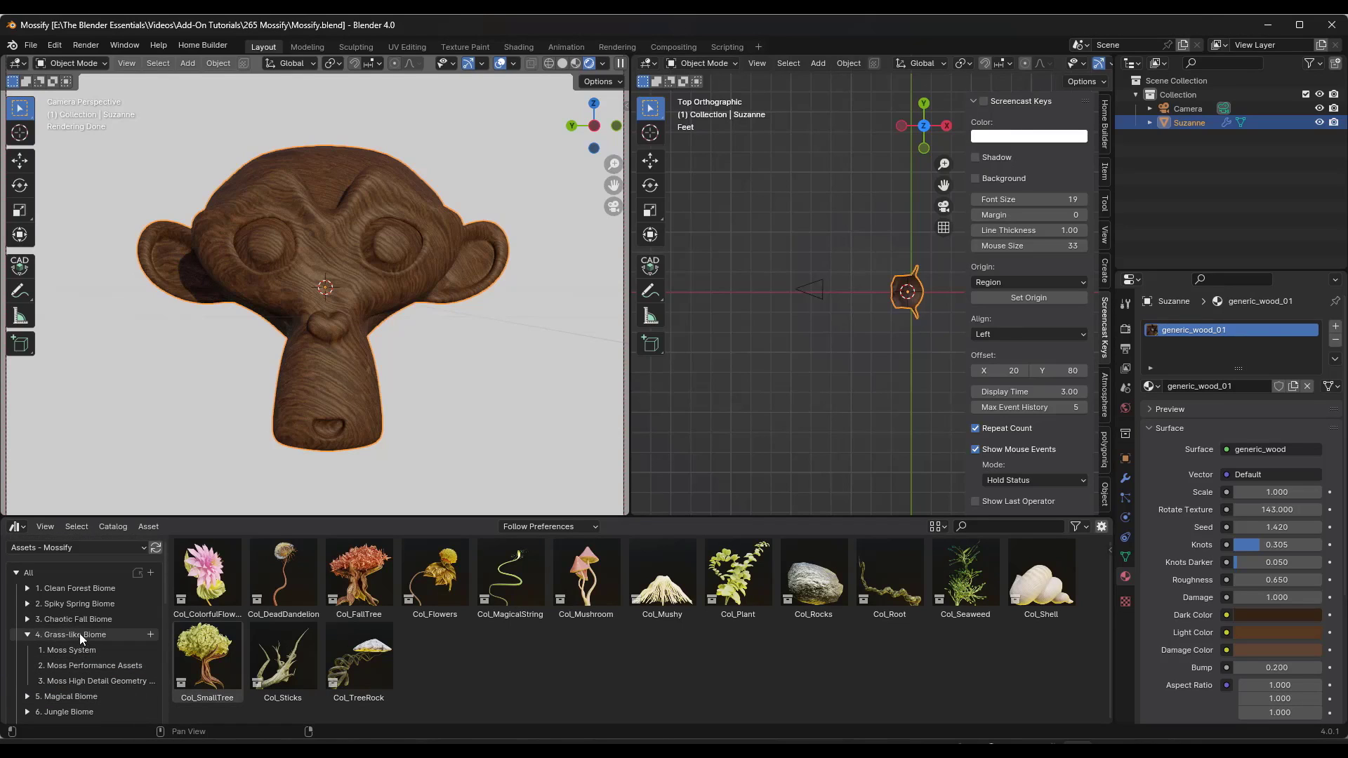
click(72, 589)
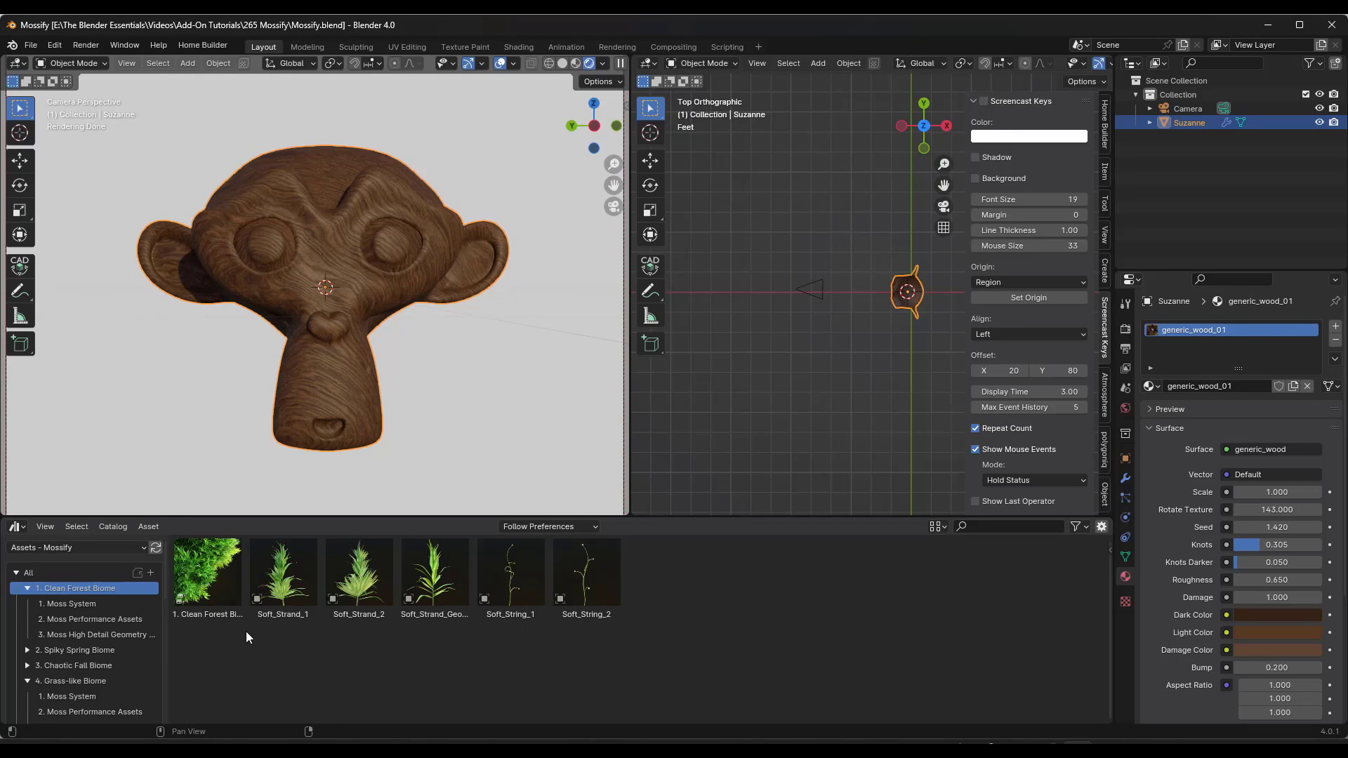
Drop the 1. Clean Forest Biome asset onto Suzanne, reselect her, and collapse her Subdivision modifier.
click(207, 579)
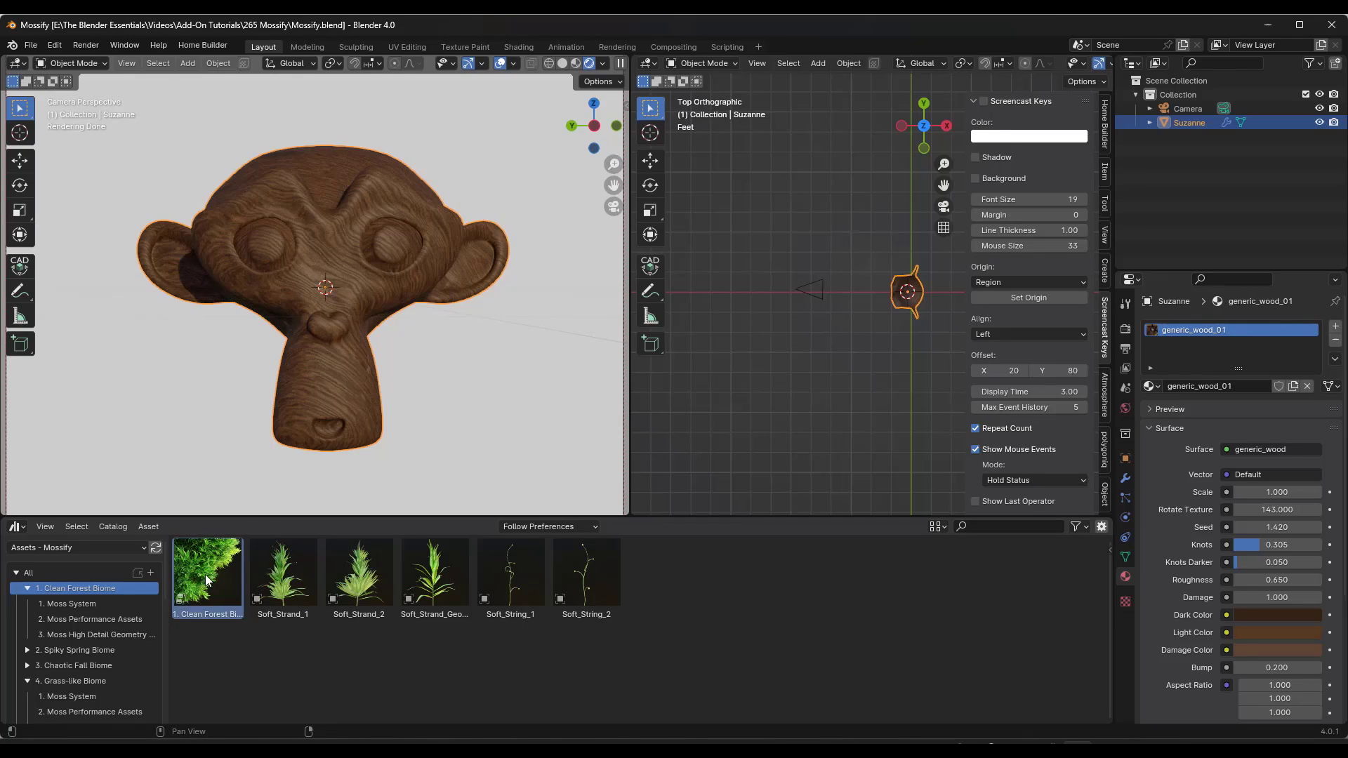
drag(207, 579, 331, 279)
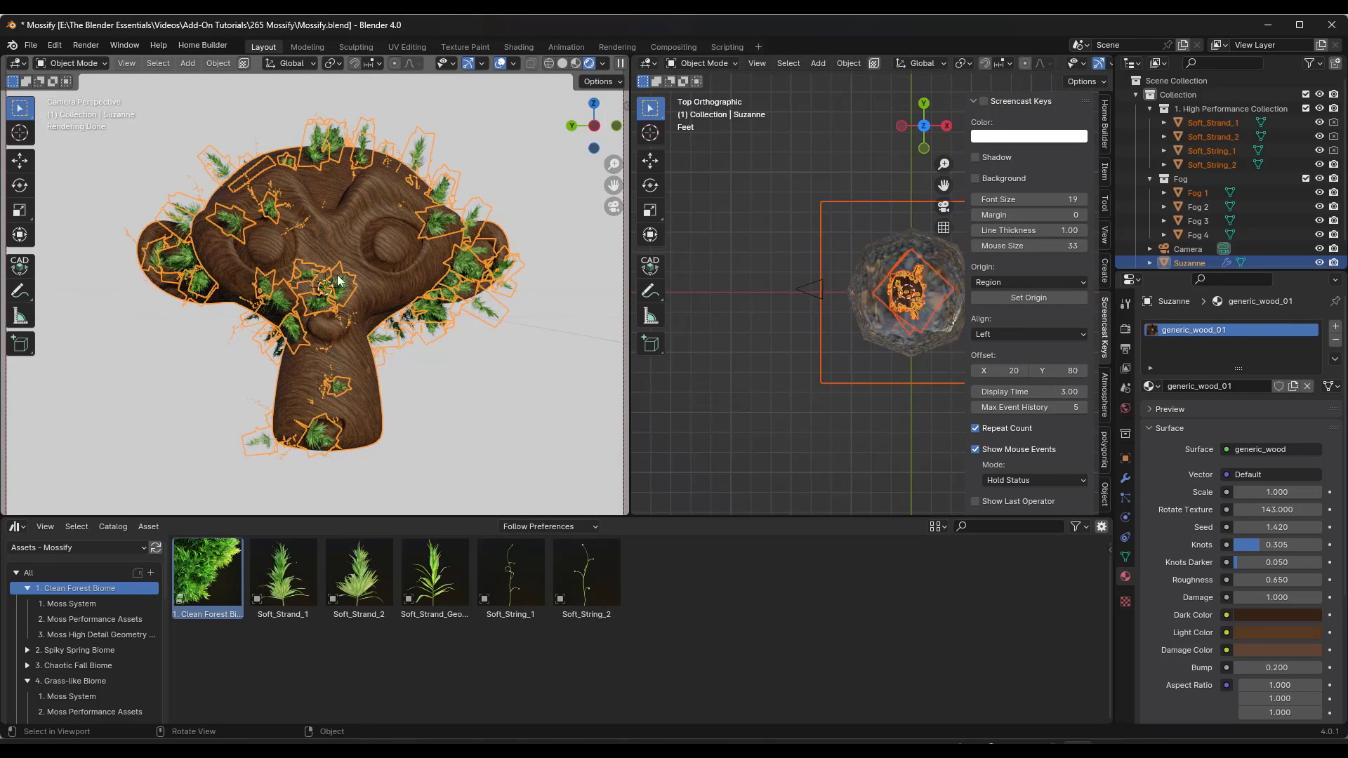
click(424, 171)
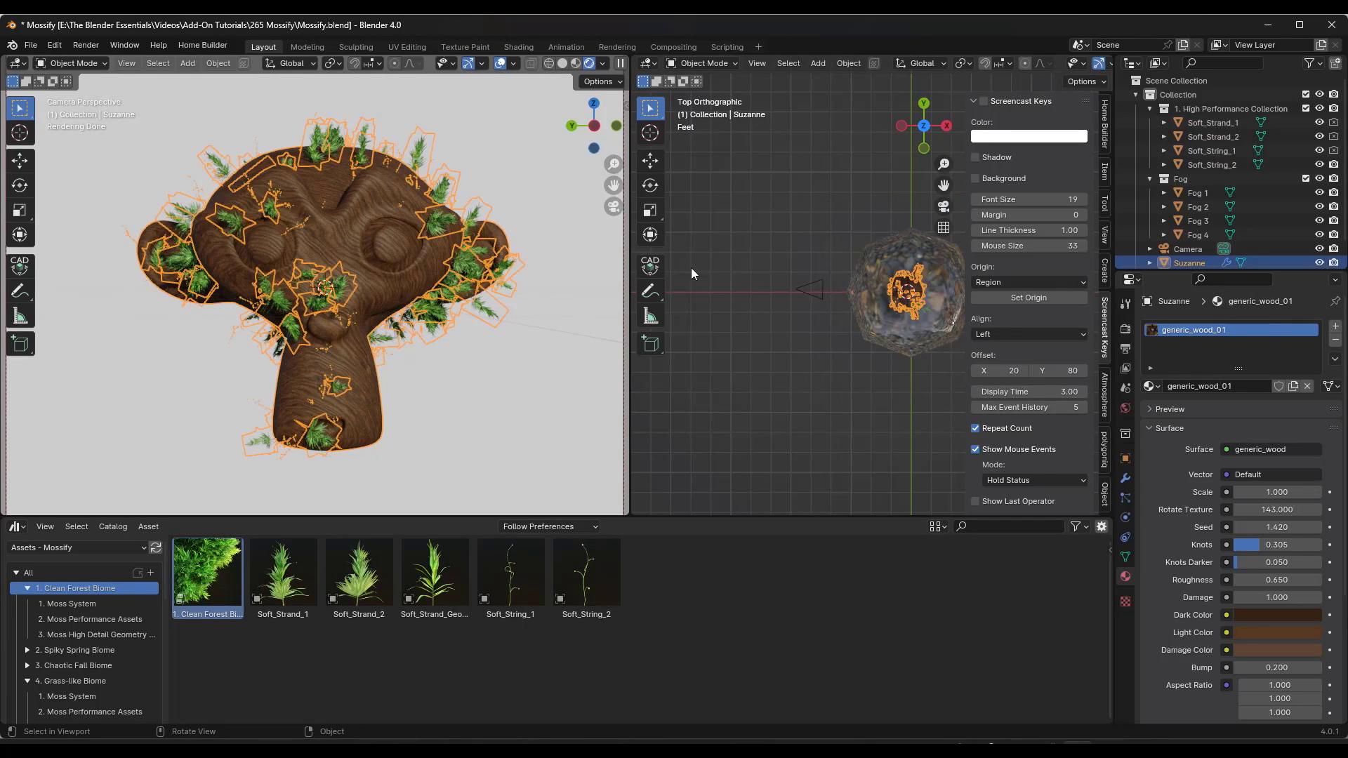
click(1125, 478)
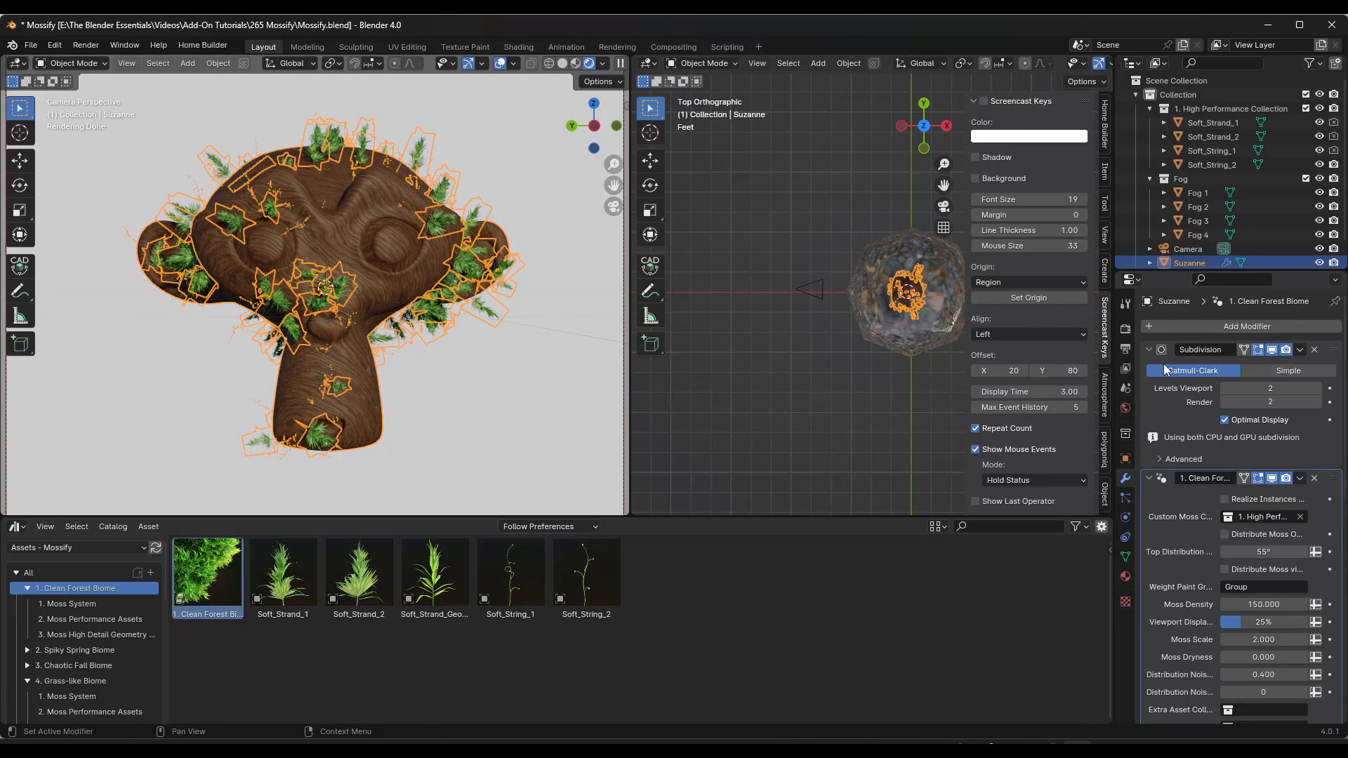
click(1149, 349)
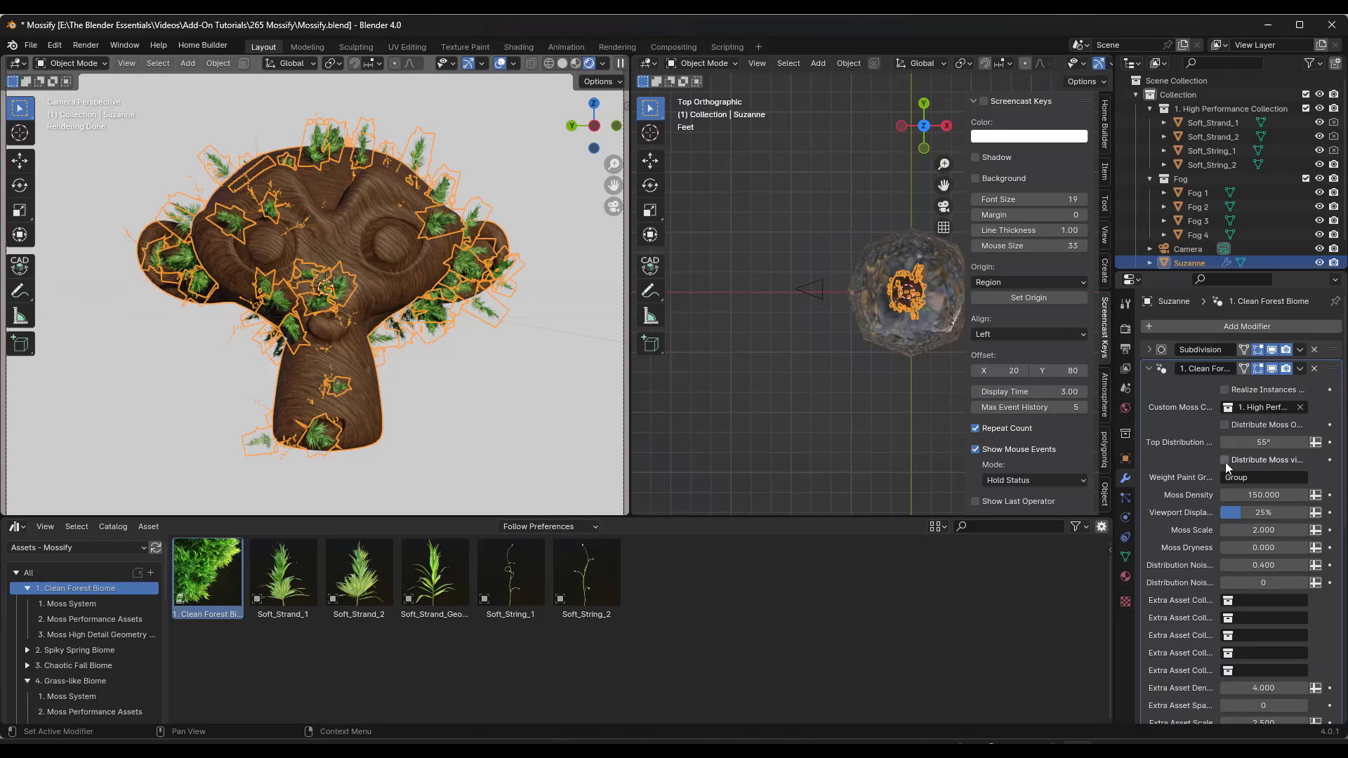
Widen the Properties editor, set Moss Density to 150.620 and Viewport Display Amount to 33%.
drag(1115, 463, 928, 468)
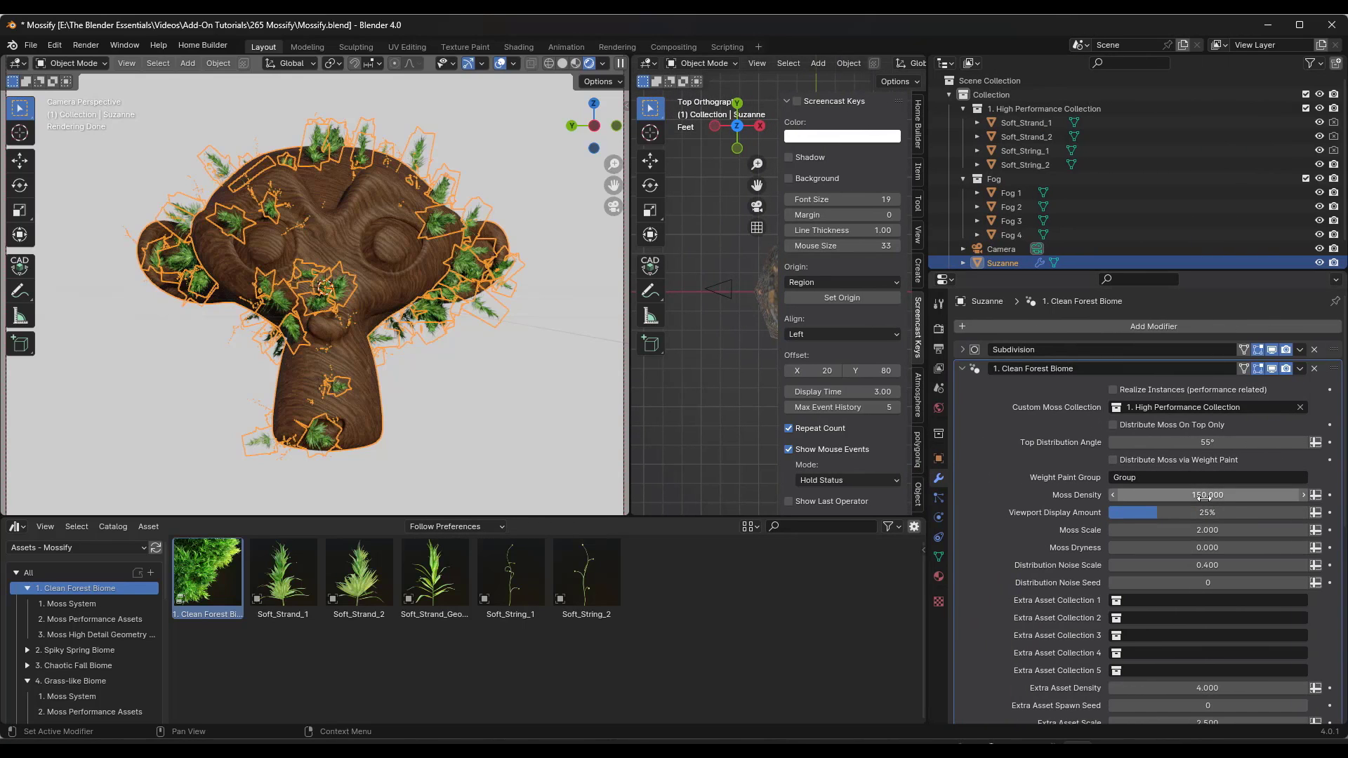
drag(1205, 495, 1209, 496)
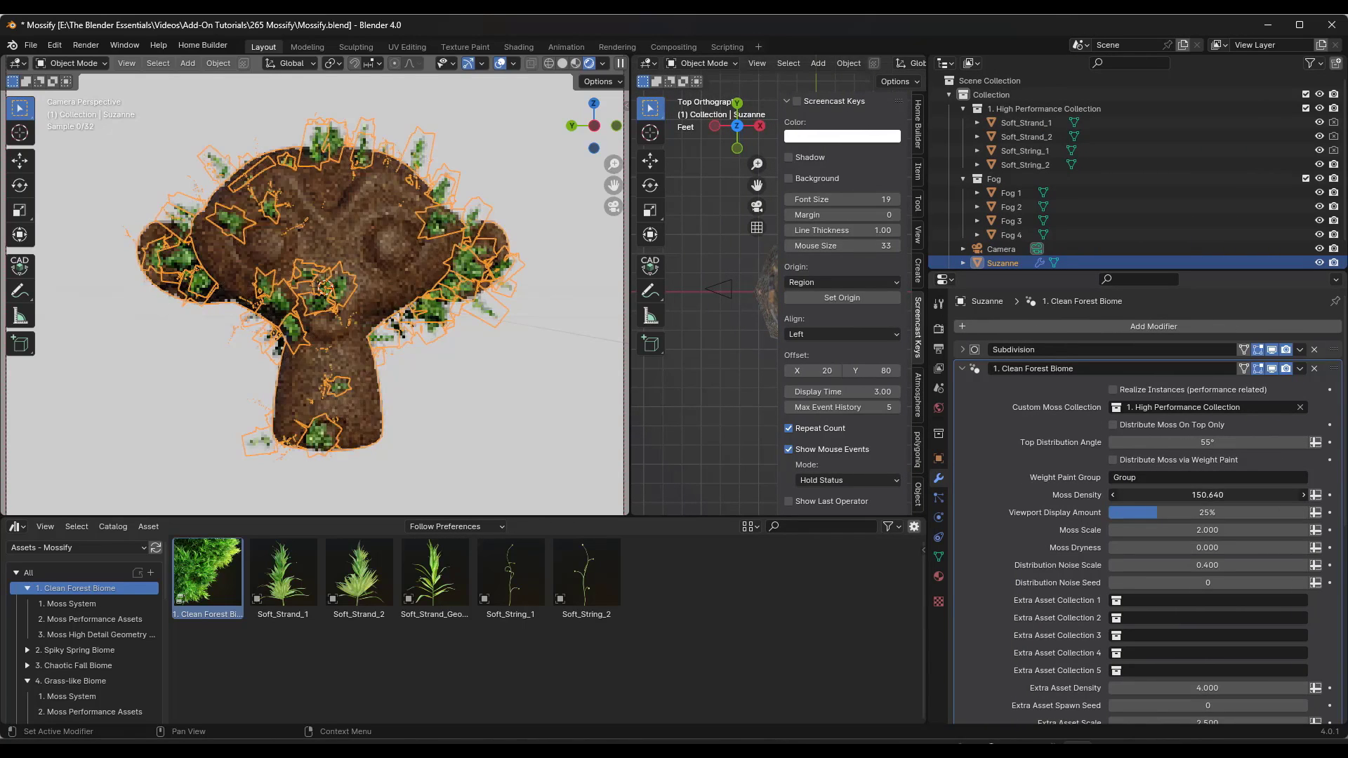
drag(1209, 496, 1223, 499)
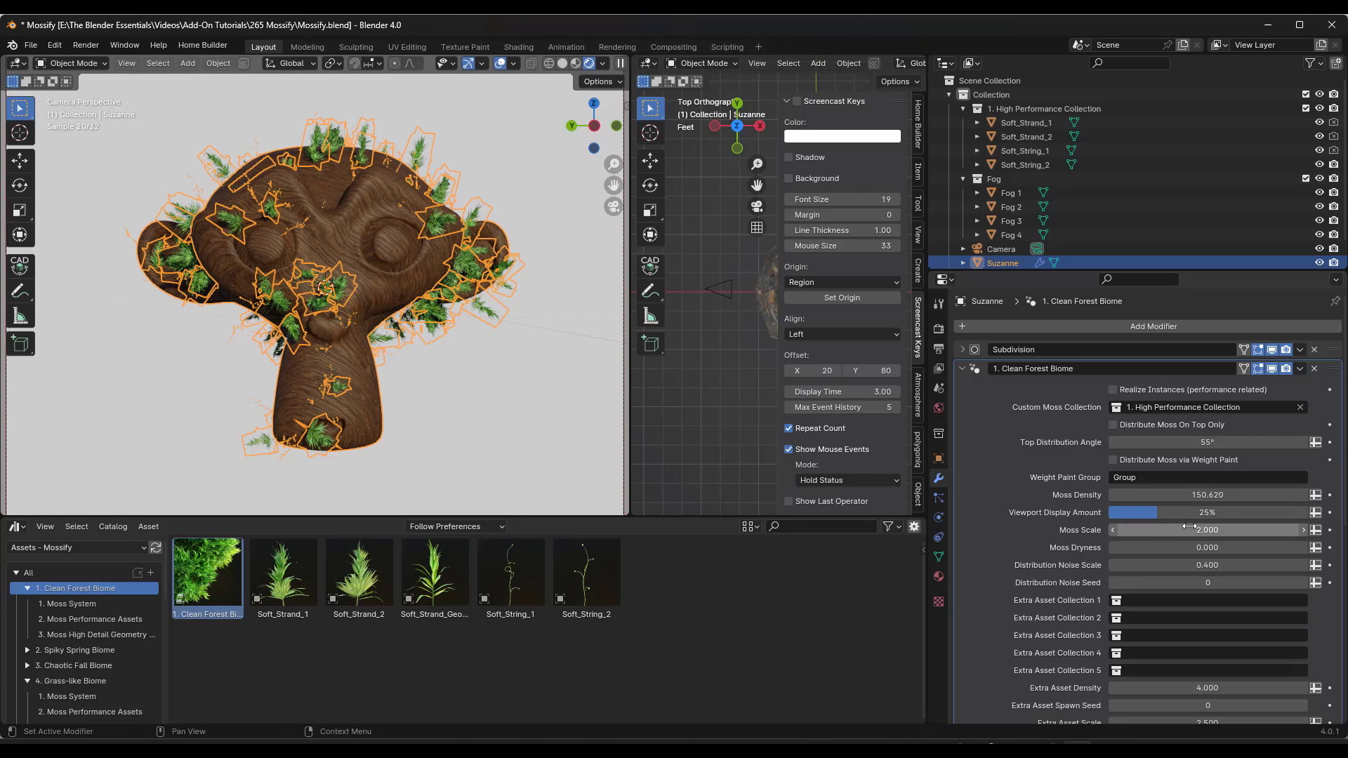
drag(1157, 512, 1186, 509)
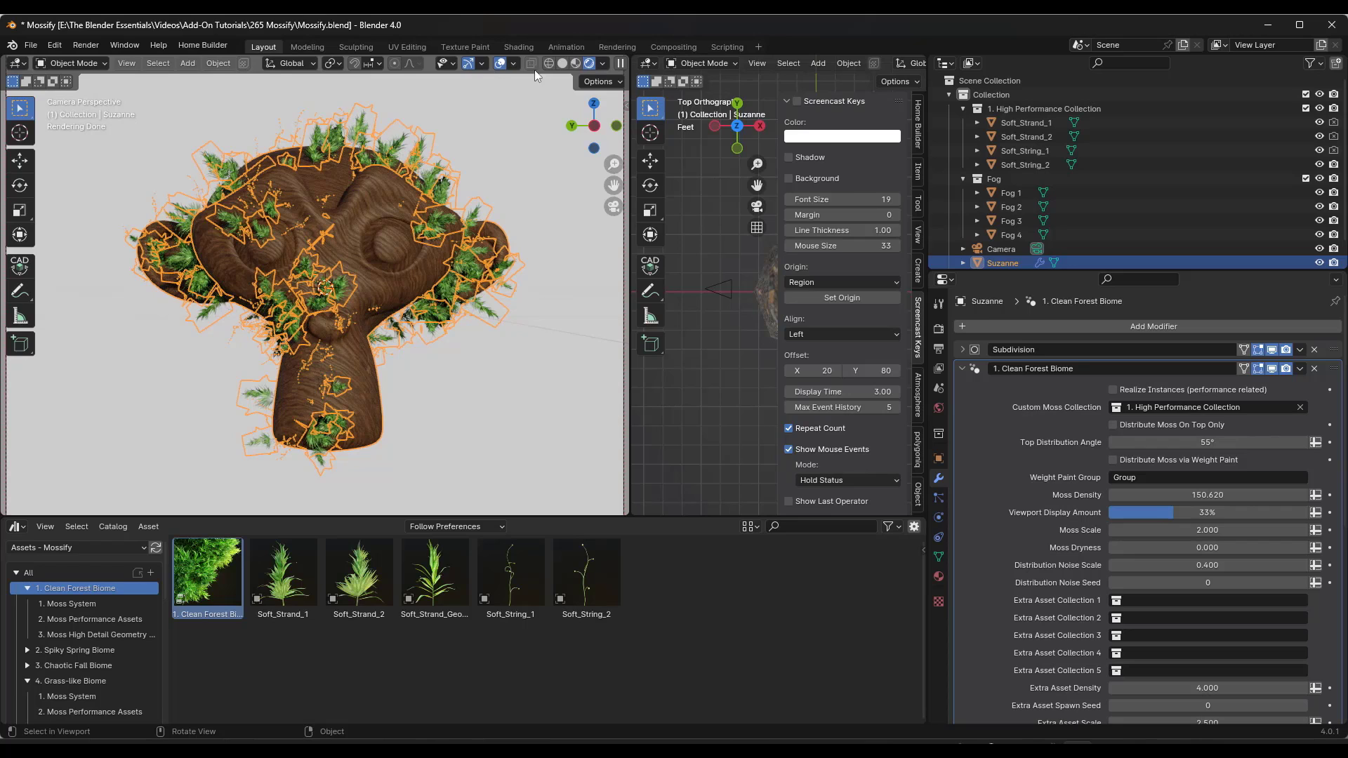
Use Material Preview shading and set Moss Density 156.360, display amount 100%, Moss Scale 1.320.
click(575, 63)
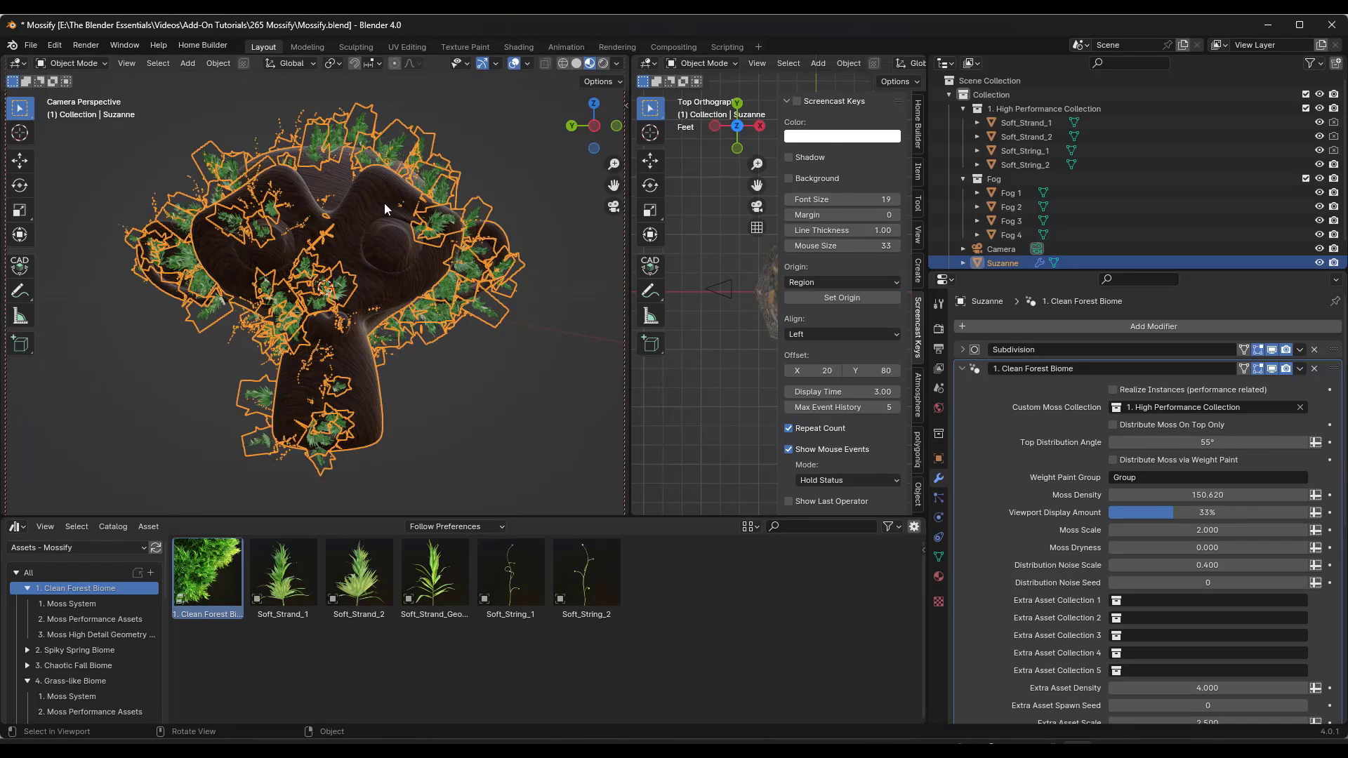
click(490, 163)
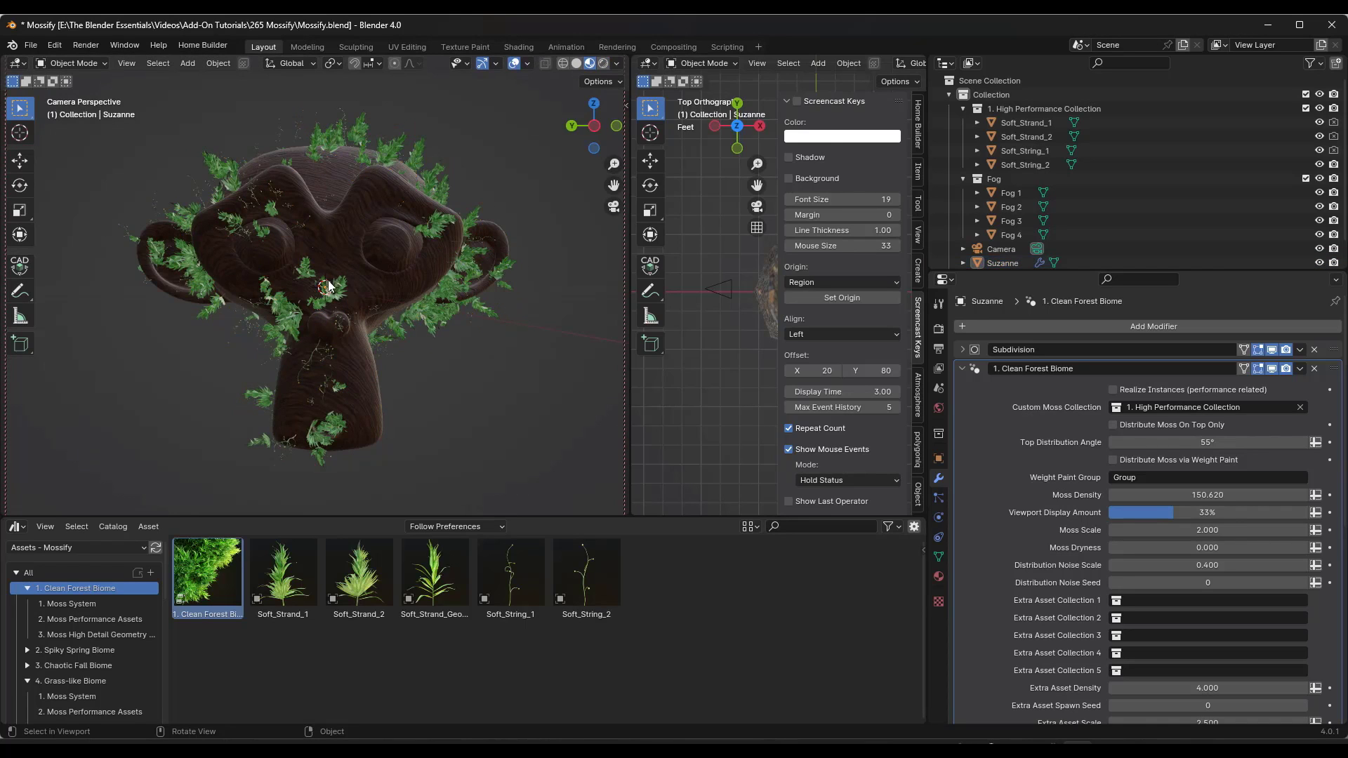
click(379, 189)
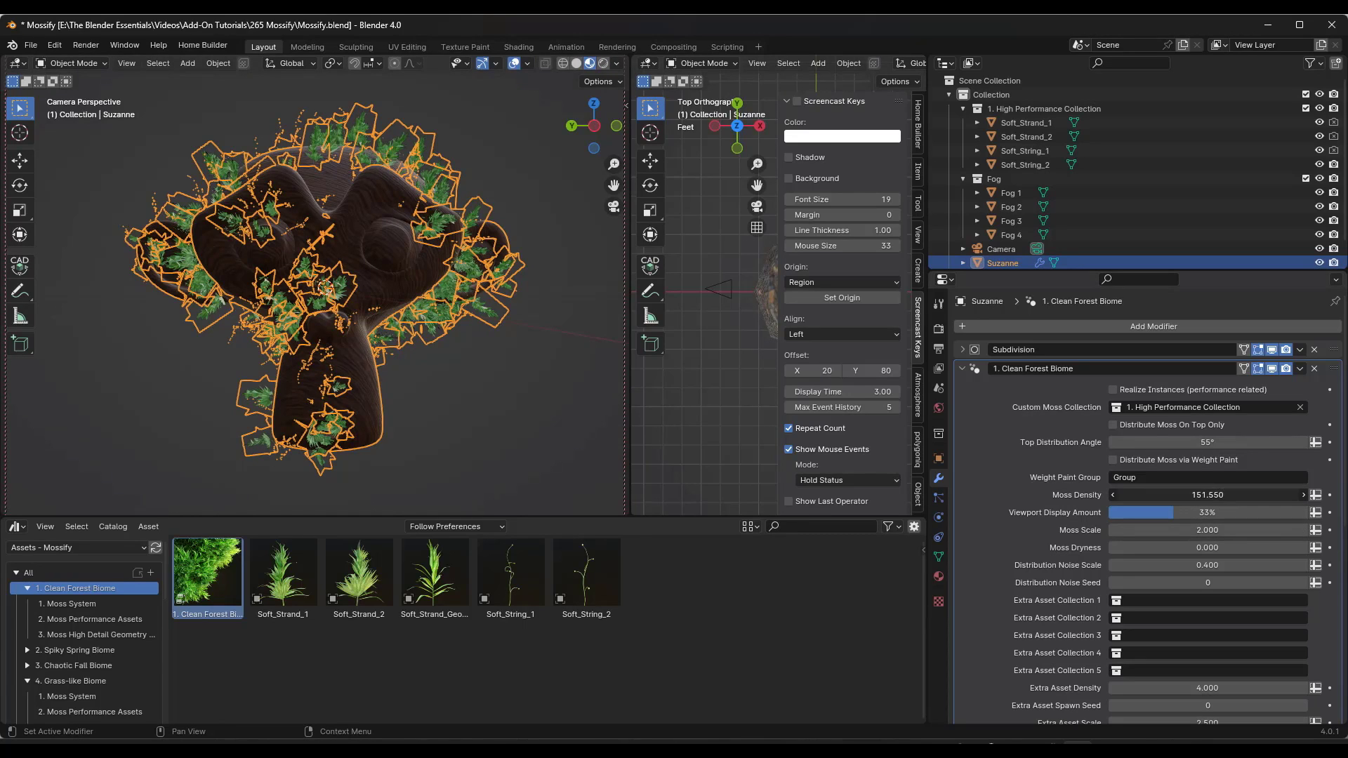
drag(1208, 495, 1309, 511)
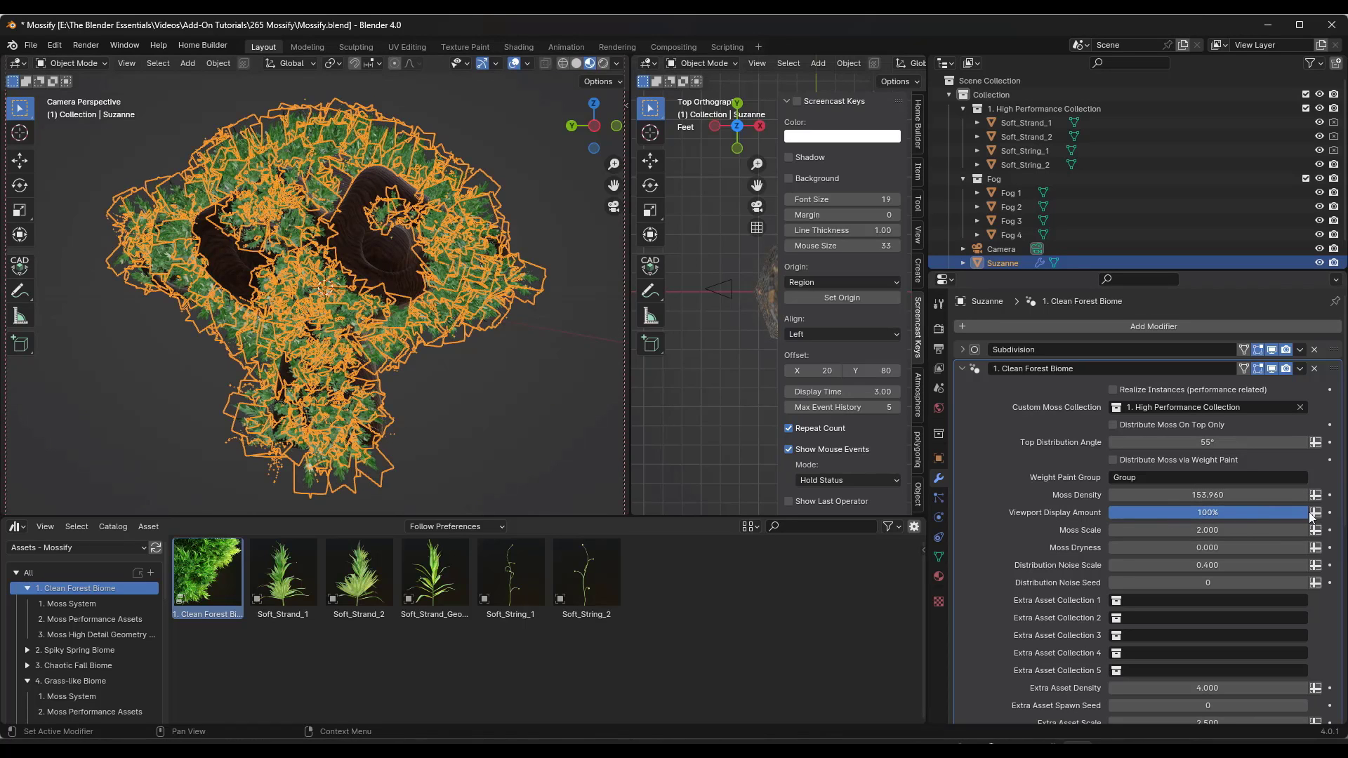
drag(1207, 495, 1185, 530)
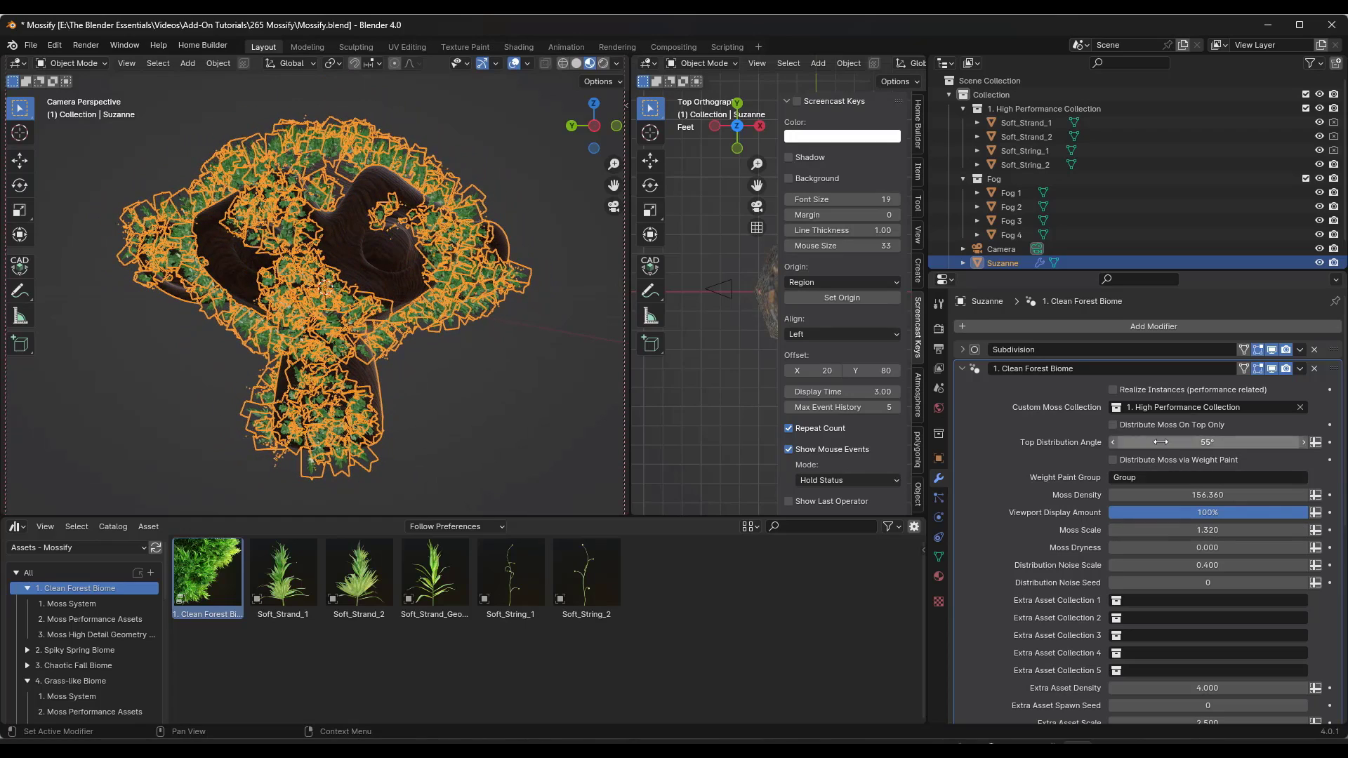
Enable top-only moss distribution and tune its top angle to about 46.8°.
click(1113, 425)
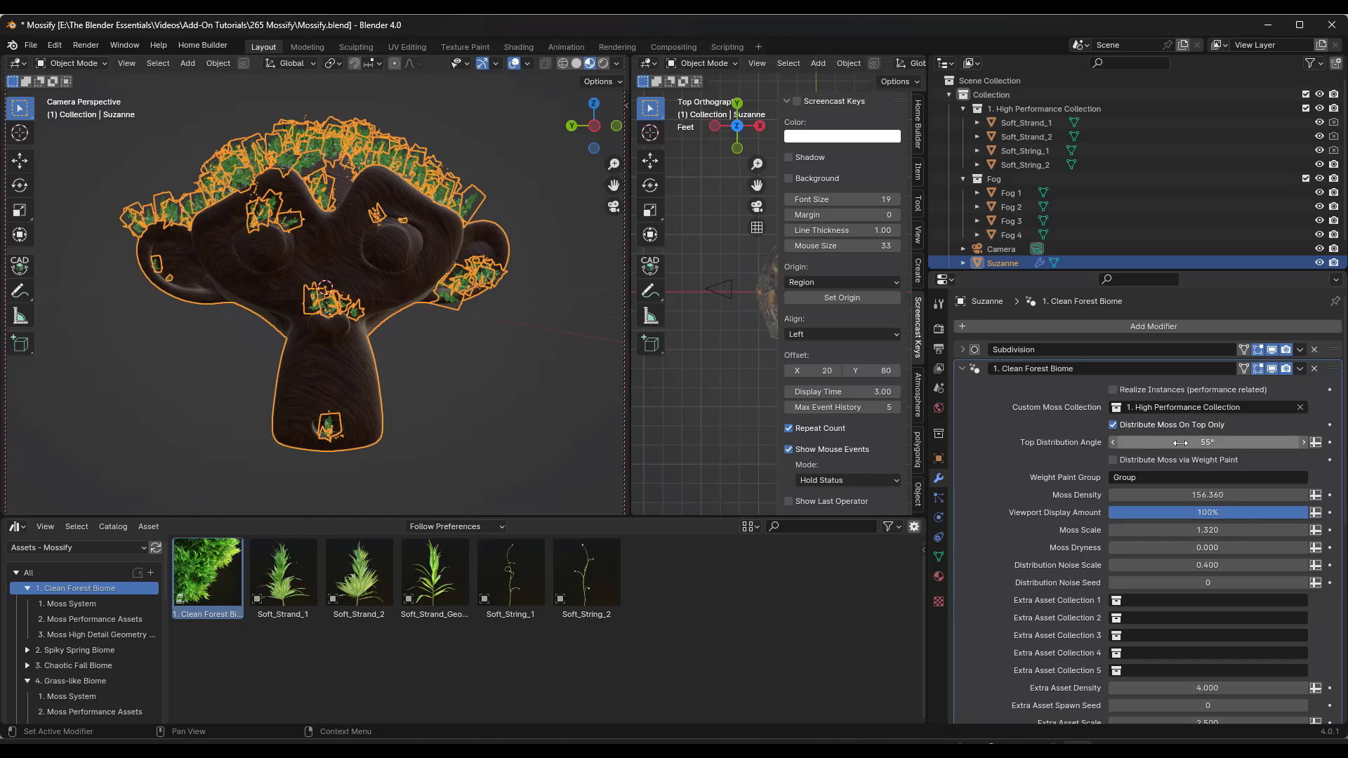
drag(1180, 443, 1153, 442)
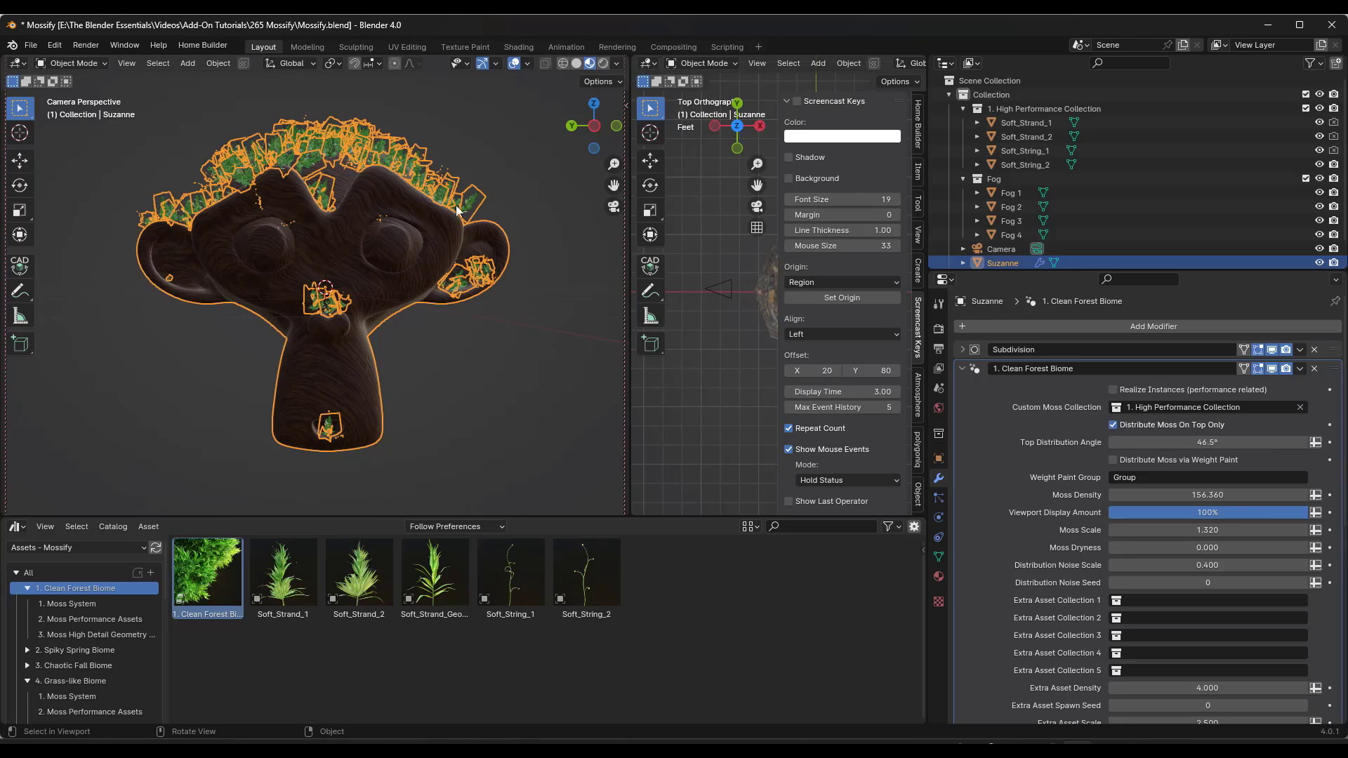
mouse_move(1194, 443)
mouse_down()
mouse_move(1205, 442)
mouse_move(1186, 443)
mouse_up()
Turn off Distribute Moss On Top Only and turn on Distribute Moss via Weight Paint.
click(1112, 425)
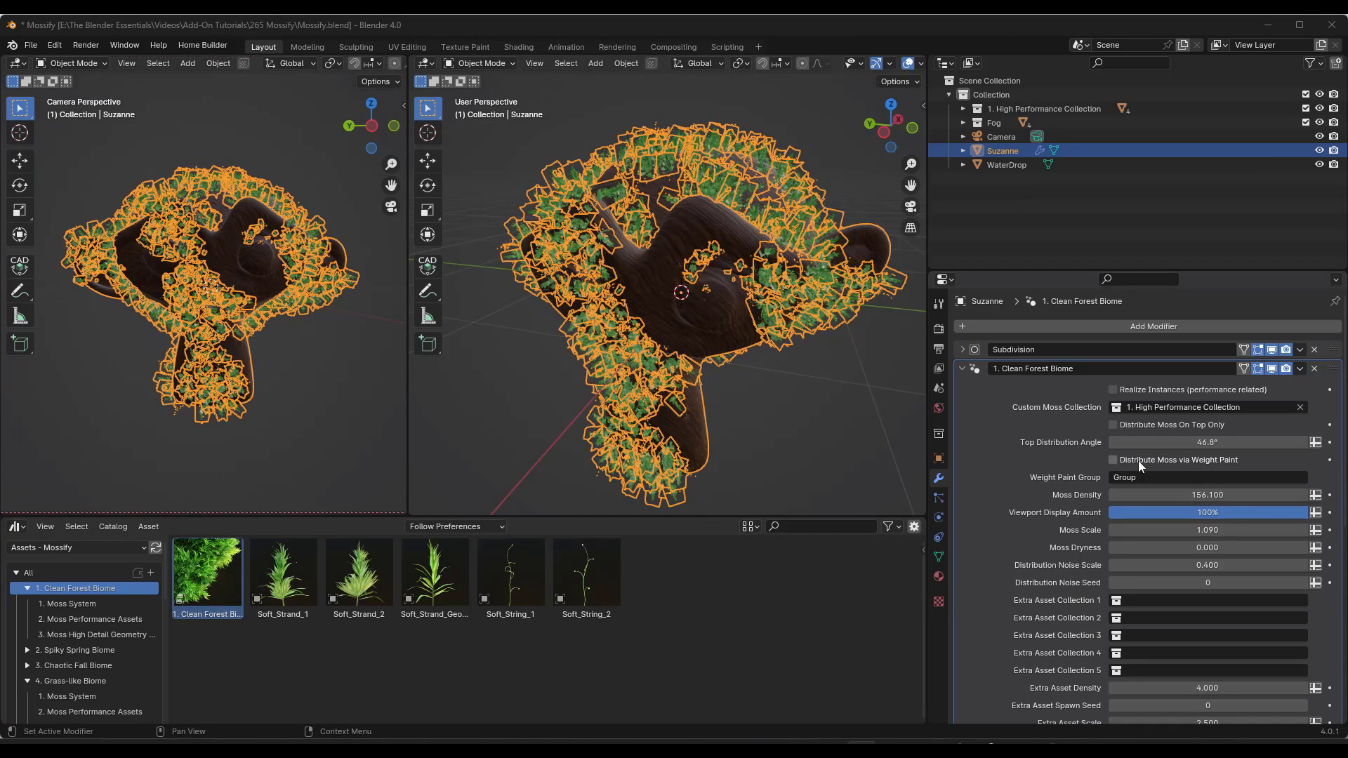
click(1114, 460)
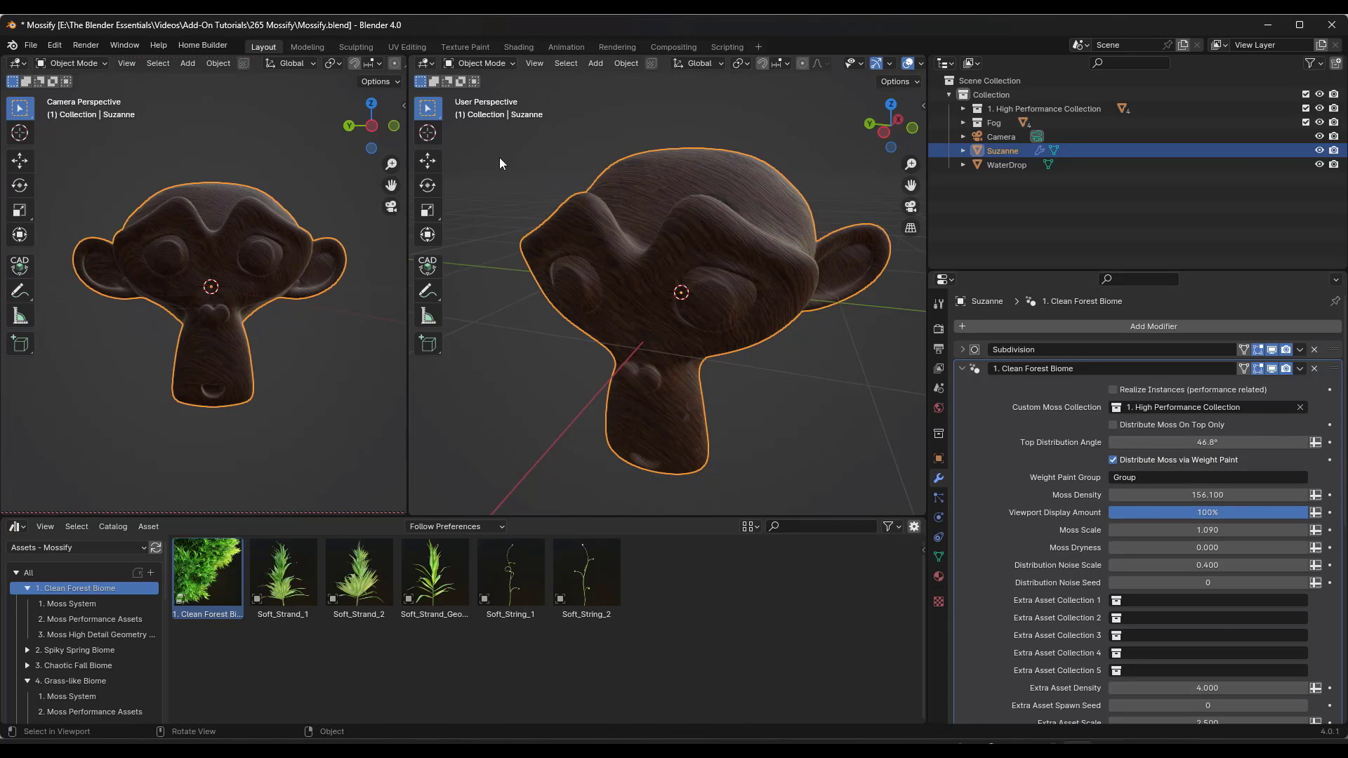
click(939, 558)
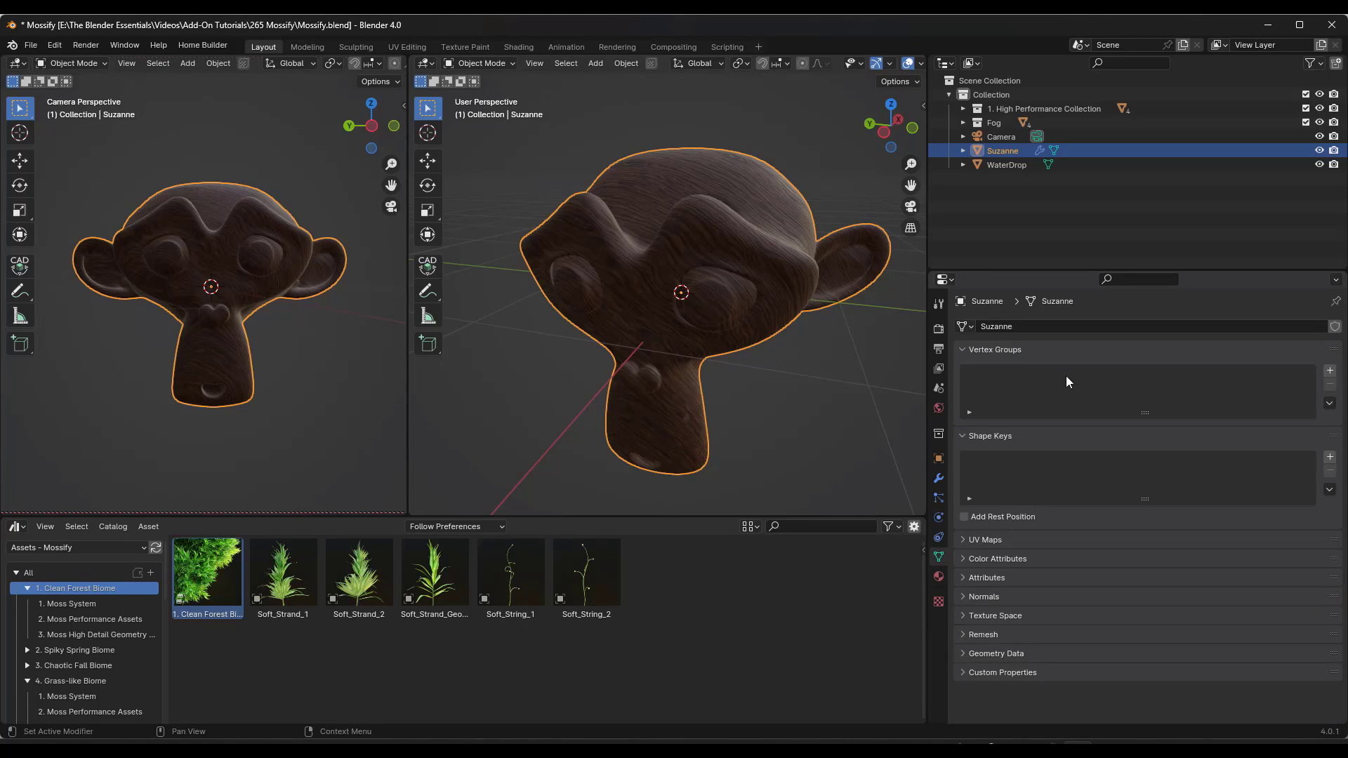
click(938, 479)
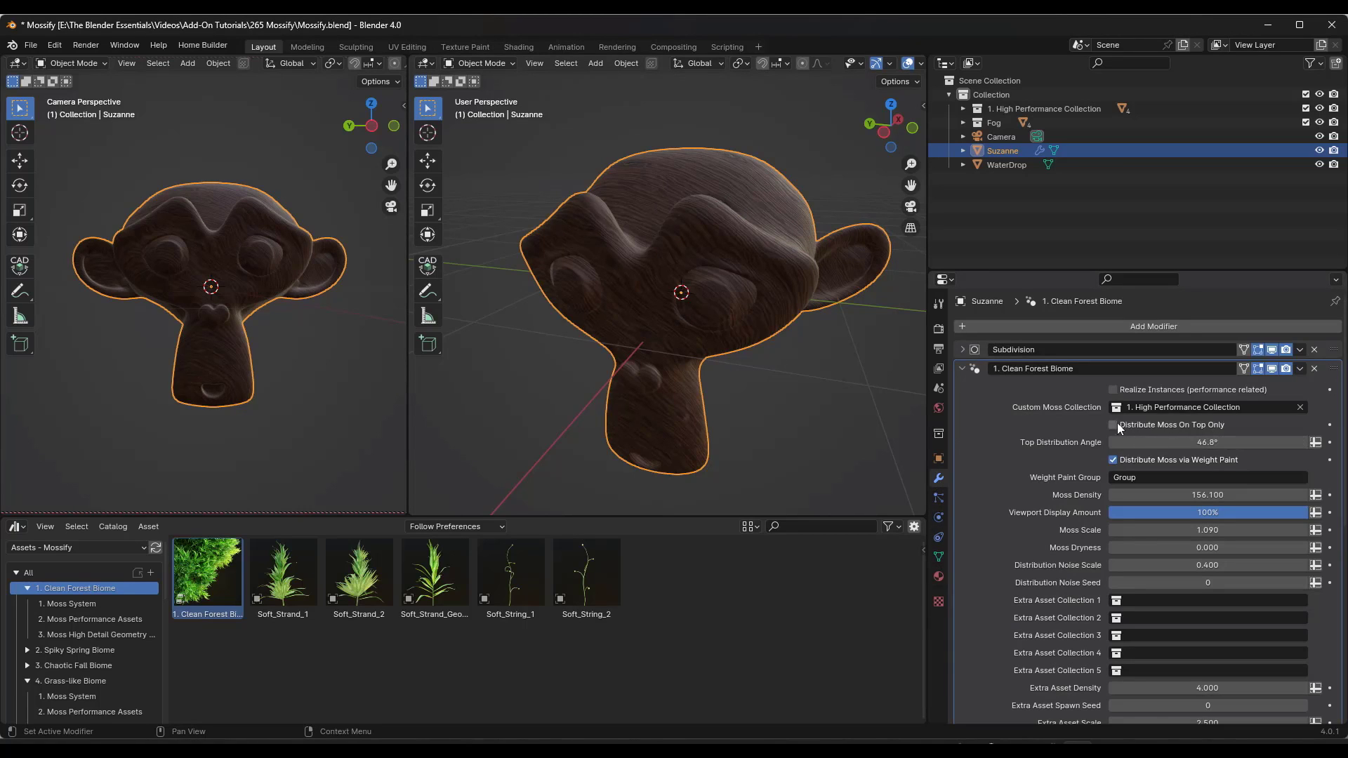
In Weight Paint mode, add a Paint vertex group and paint weight on Suzanne's left brow.
click(468, 64)
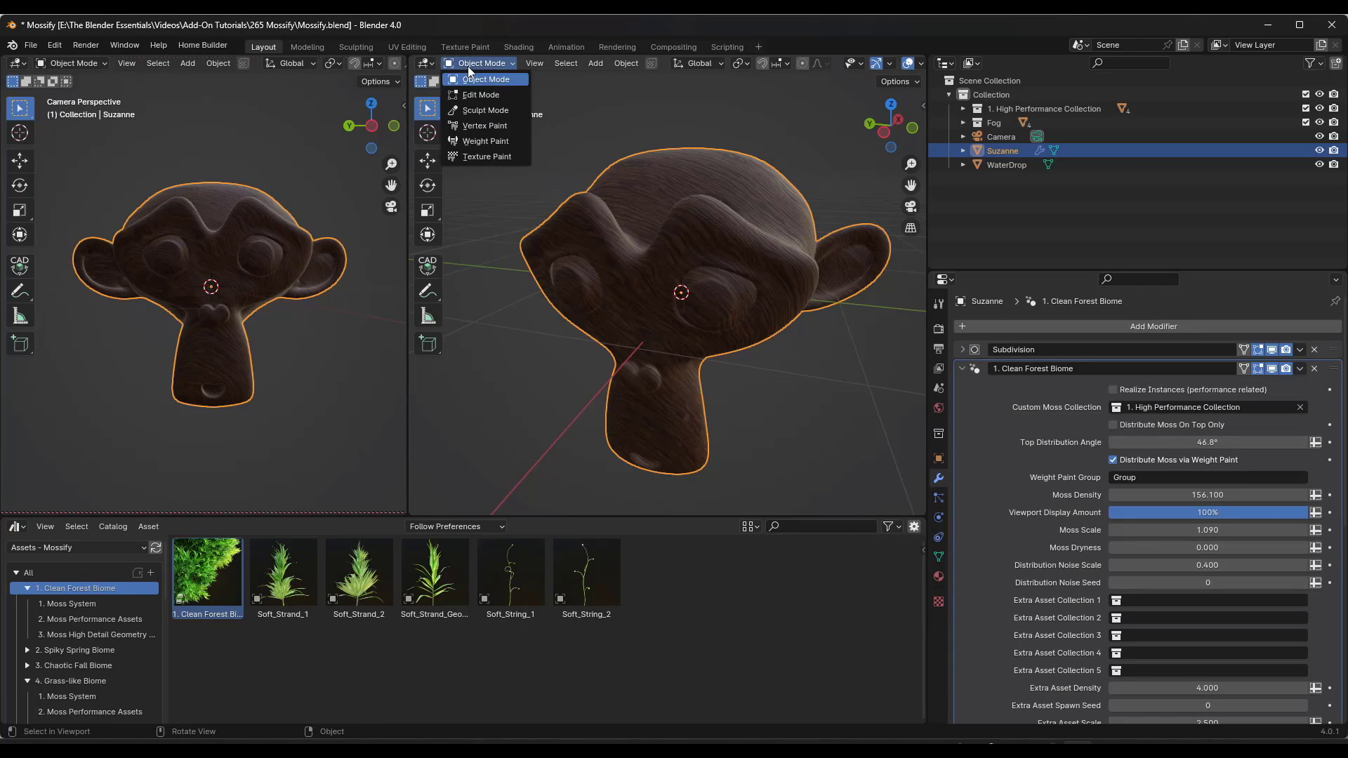
click(485, 139)
click(677, 64)
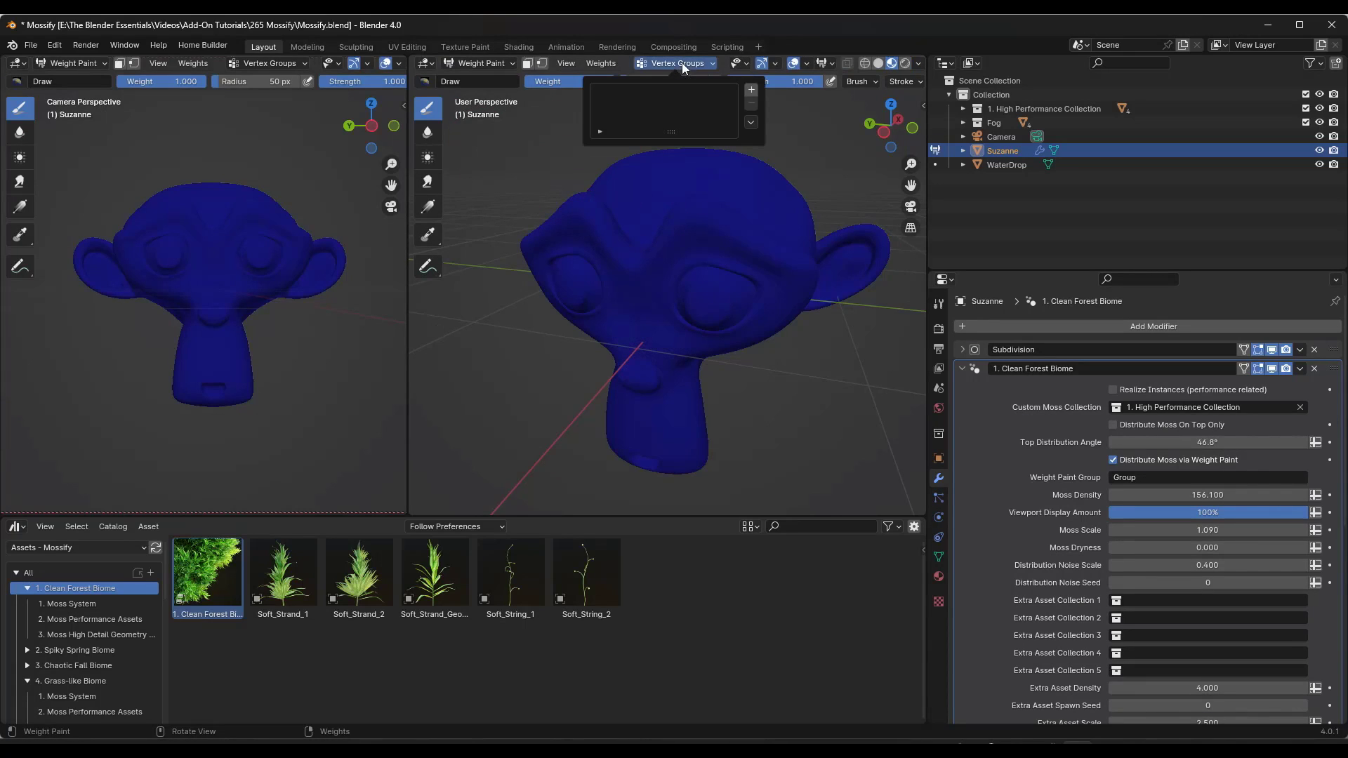
click(751, 92)
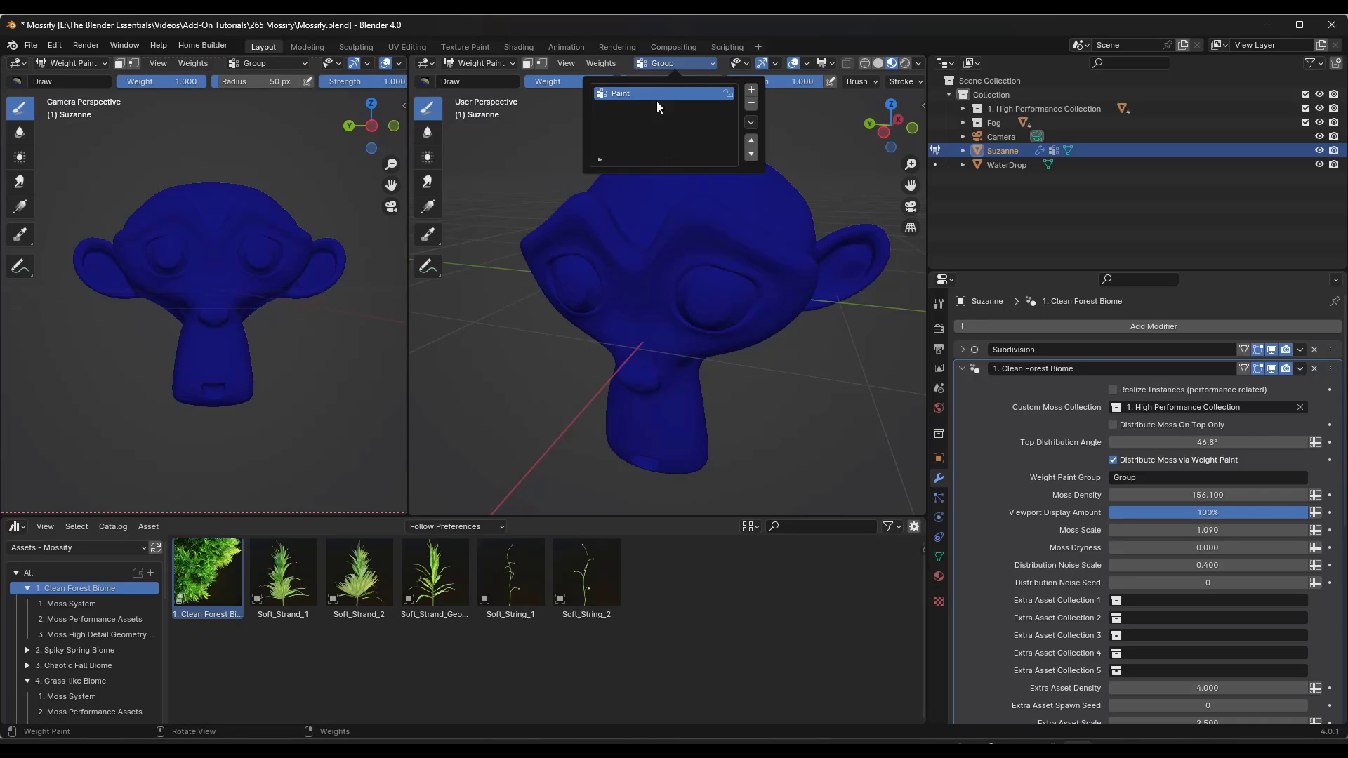
click(938, 556)
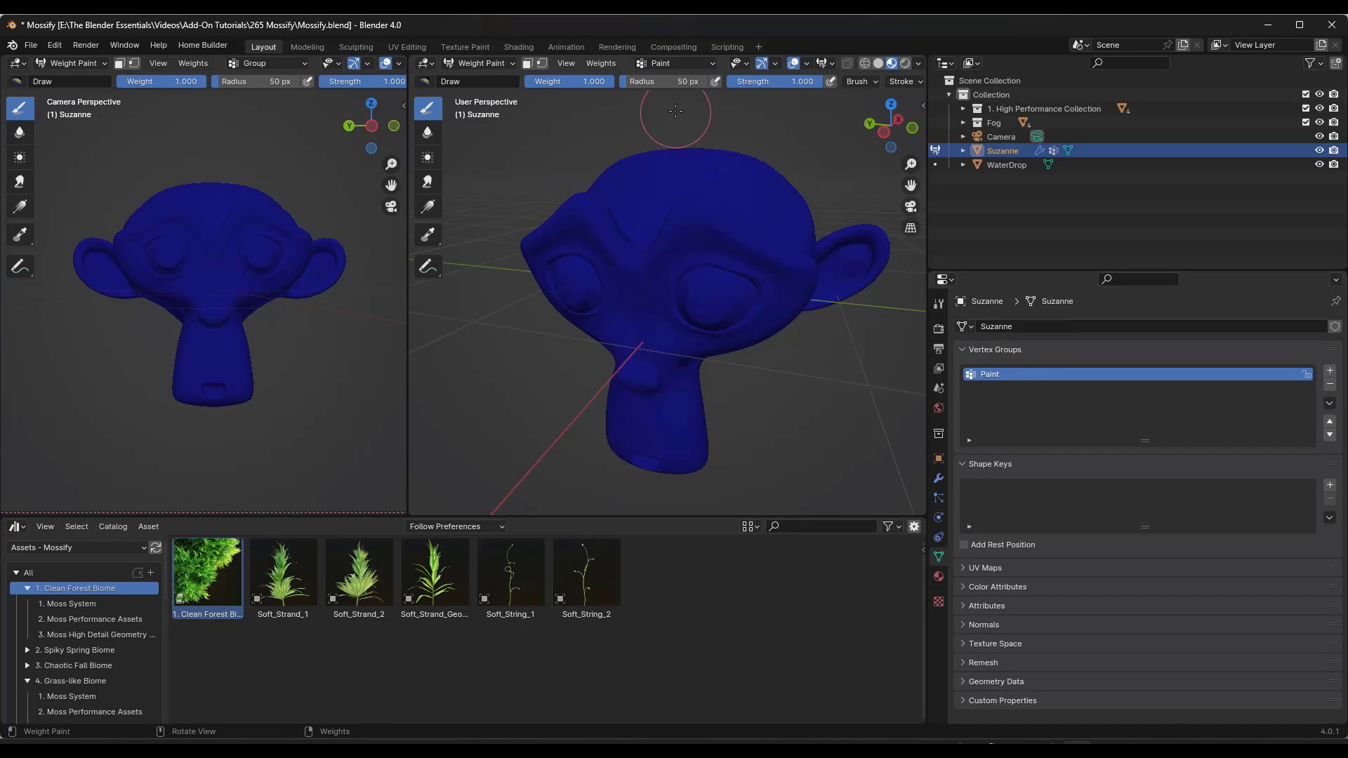
drag(543, 252, 609, 198)
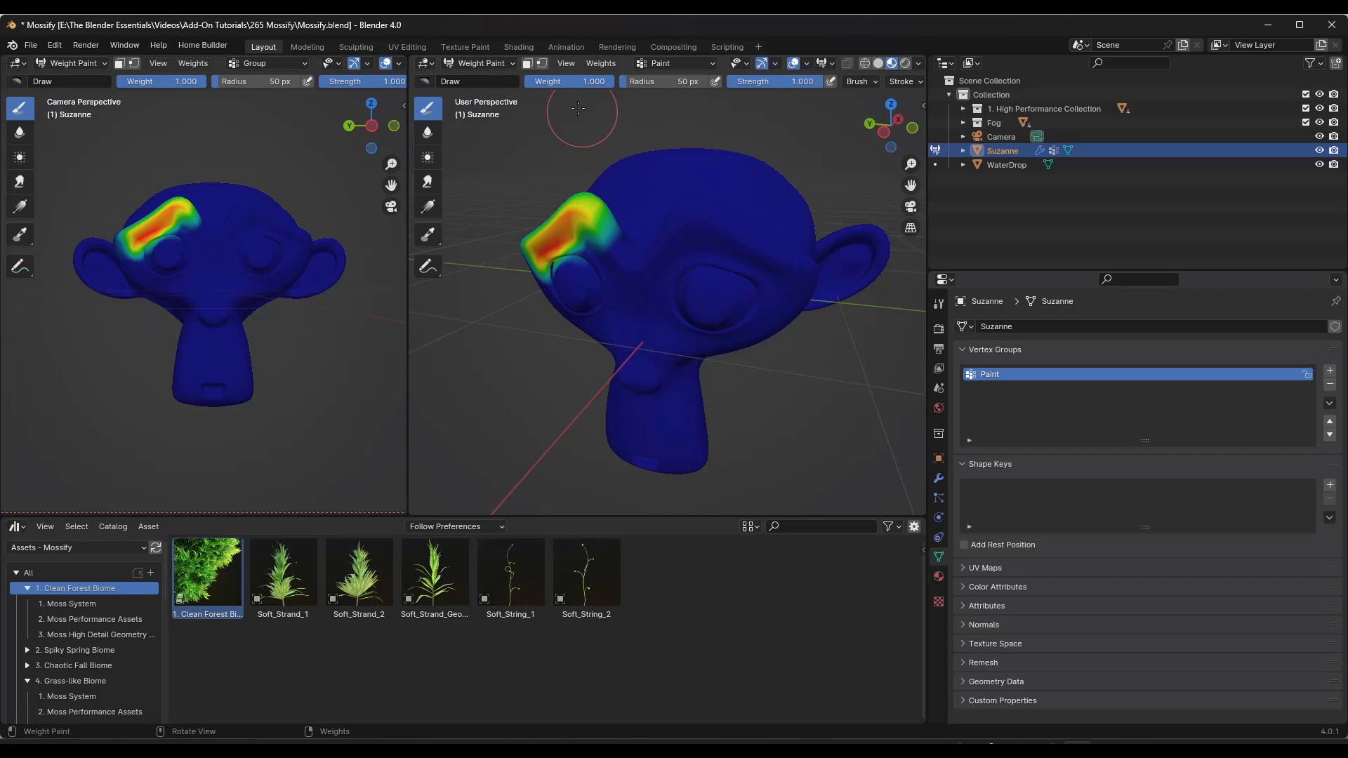
In Object Mode, set the biome's Weight Paint Group to Paint.
click(480, 63)
click(489, 78)
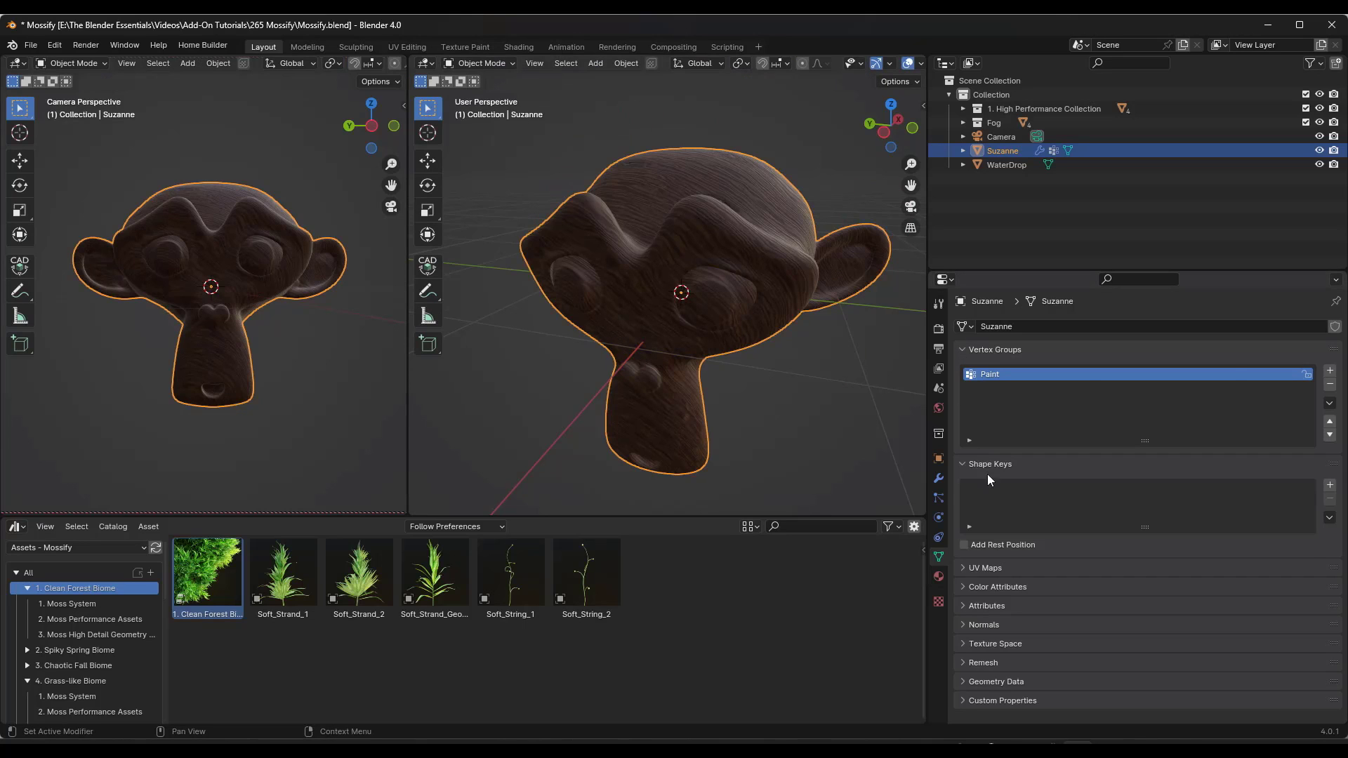
click(939, 478)
click(1167, 477)
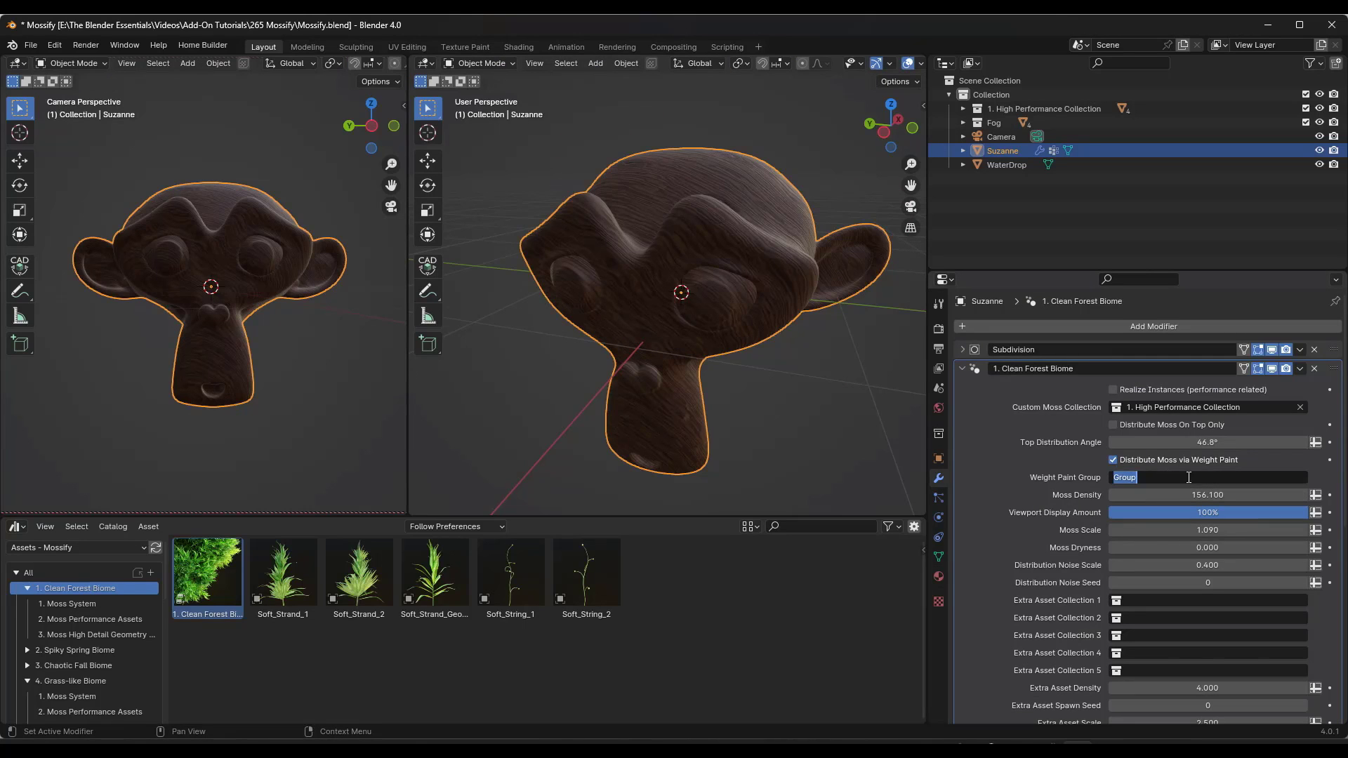
text(Paint)
key(Return)
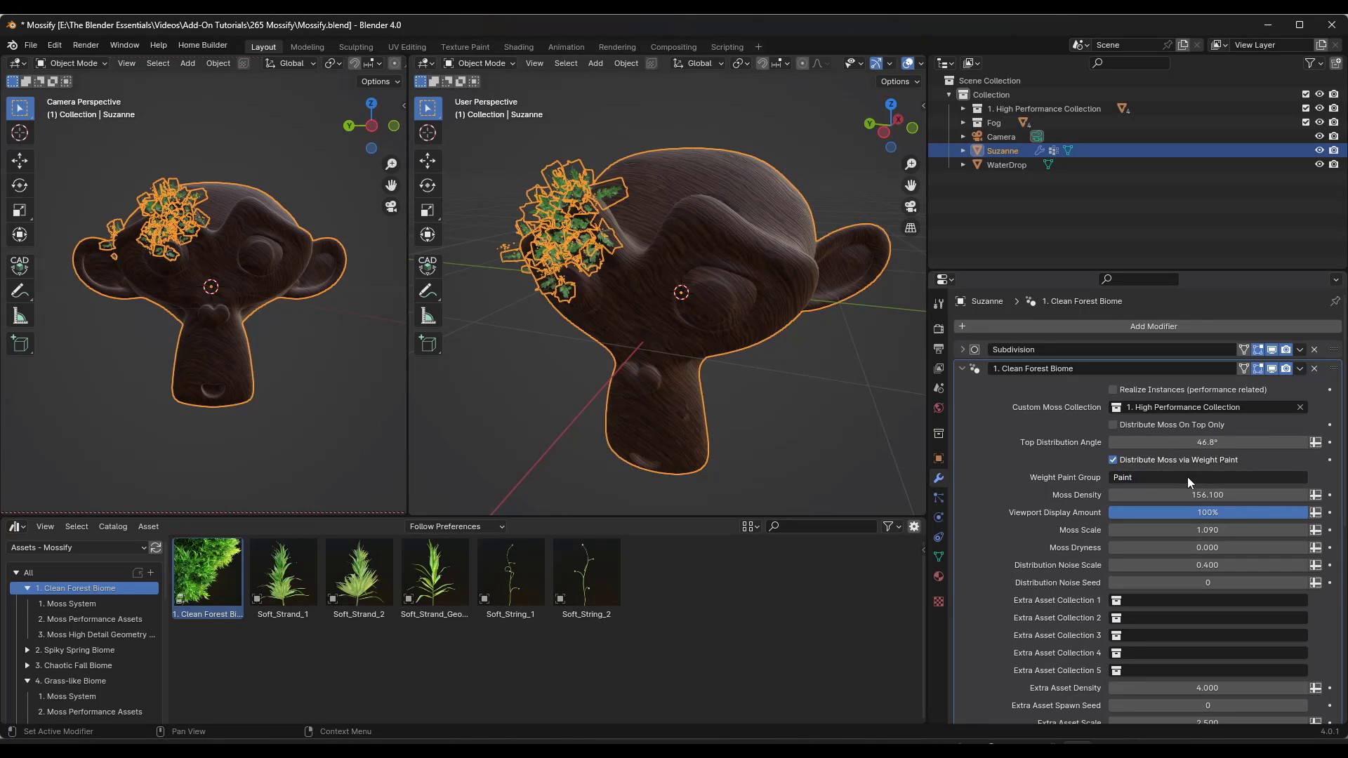
Weight-paint across the top of Suzanne's head and set Distribution Noise Seed to 2.
click(481, 63)
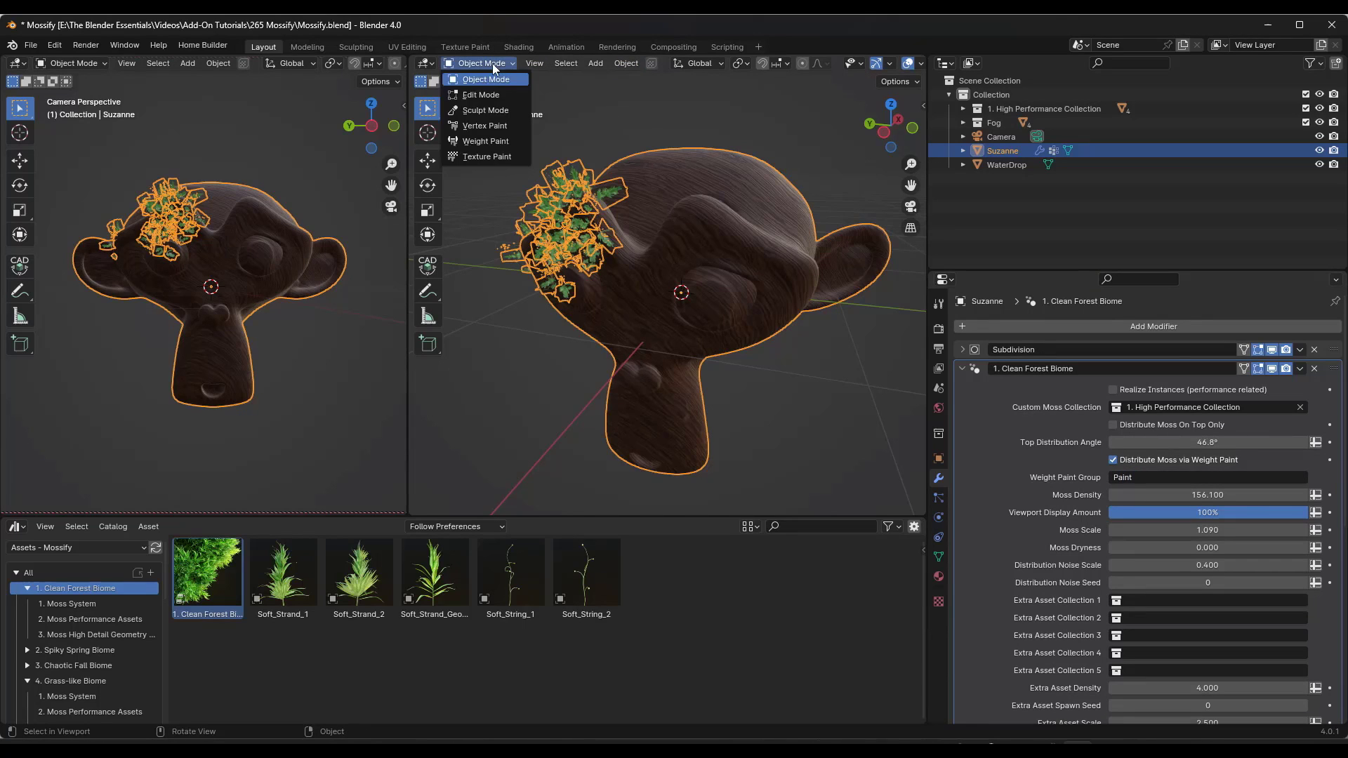
click(485, 140)
mouse_move(643, 175)
mouse_down()
mouse_move(716, 166)
mouse_move(796, 200)
mouse_move(722, 162)
mouse_move(746, 169)
mouse_move(770, 195)
mouse_move(727, 199)
mouse_move(809, 274)
mouse_move(785, 280)
mouse_move(690, 214)
mouse_move(826, 256)
mouse_move(857, 240)
mouse_move(873, 255)
mouse_move(834, 264)
mouse_up()
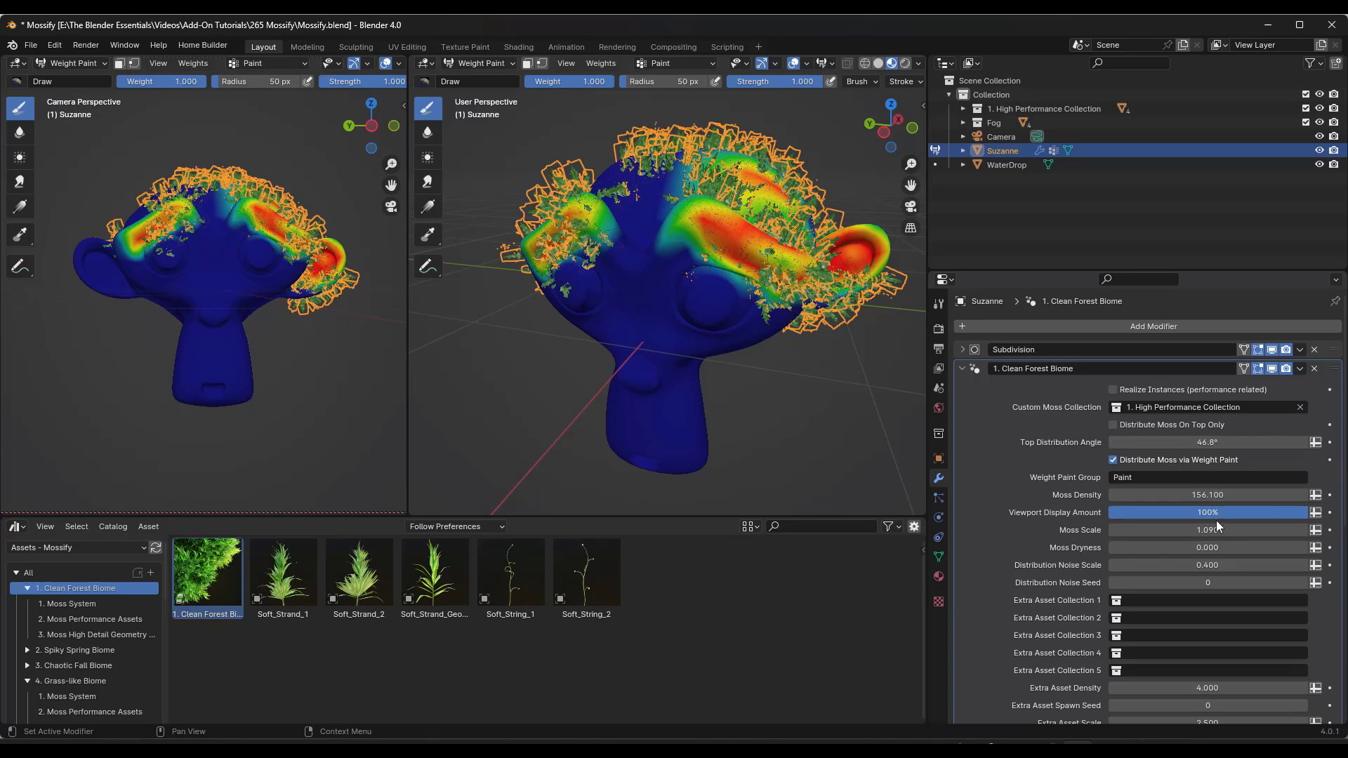
drag(1208, 582, 1109, 565)
Set the Distribution Noise Scale to 0.810.
click(1246, 565)
text(0)
key(Return)
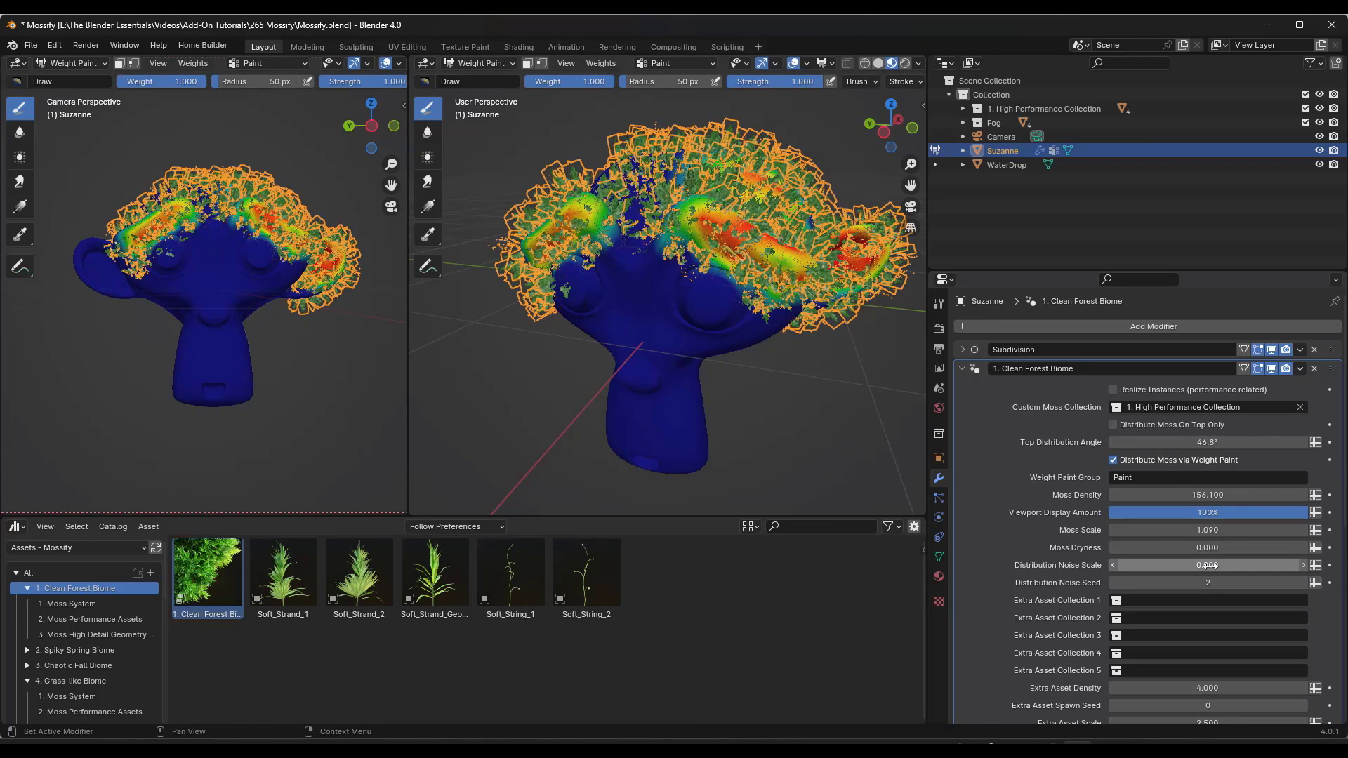
drag(1207, 566, 1333, 566)
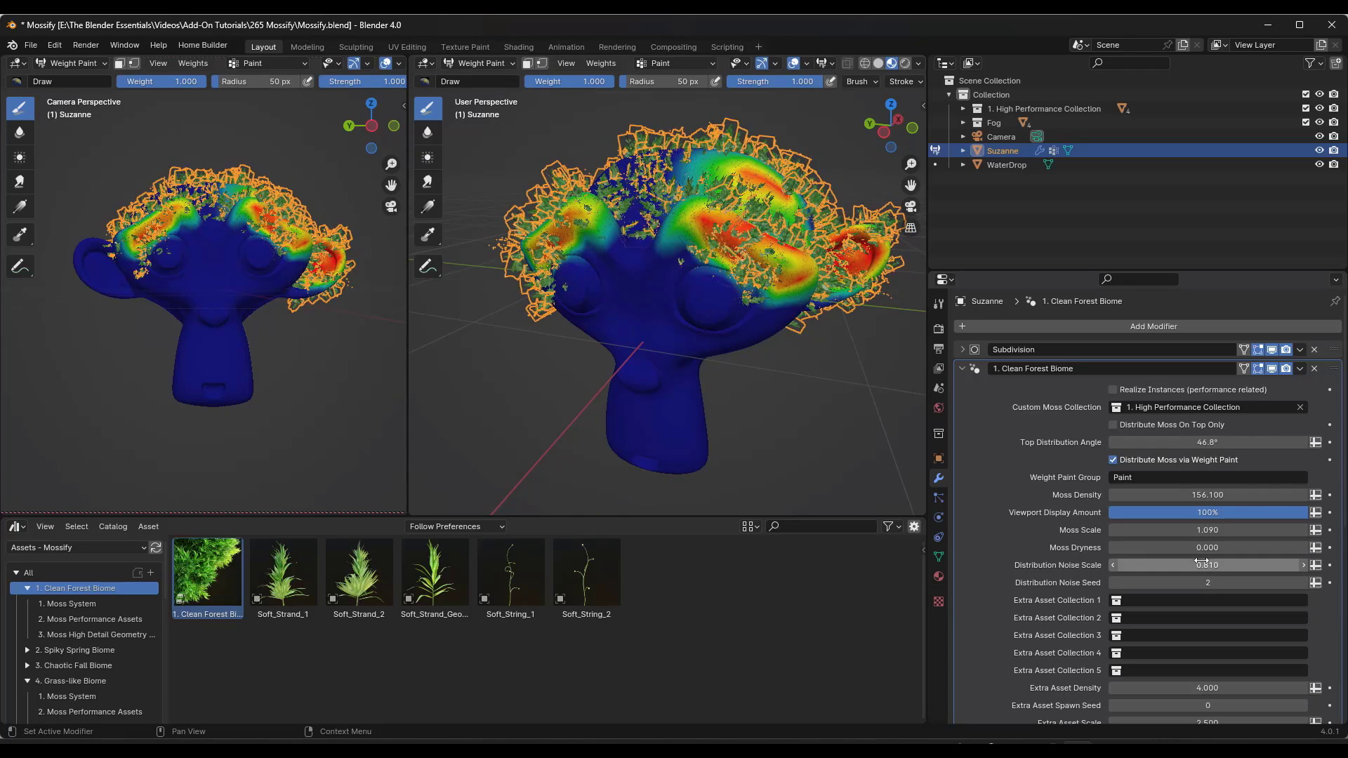
Disable weight-paint distribution, return to Object Mode, and lower Moss Density to 153.080.
click(1113, 460)
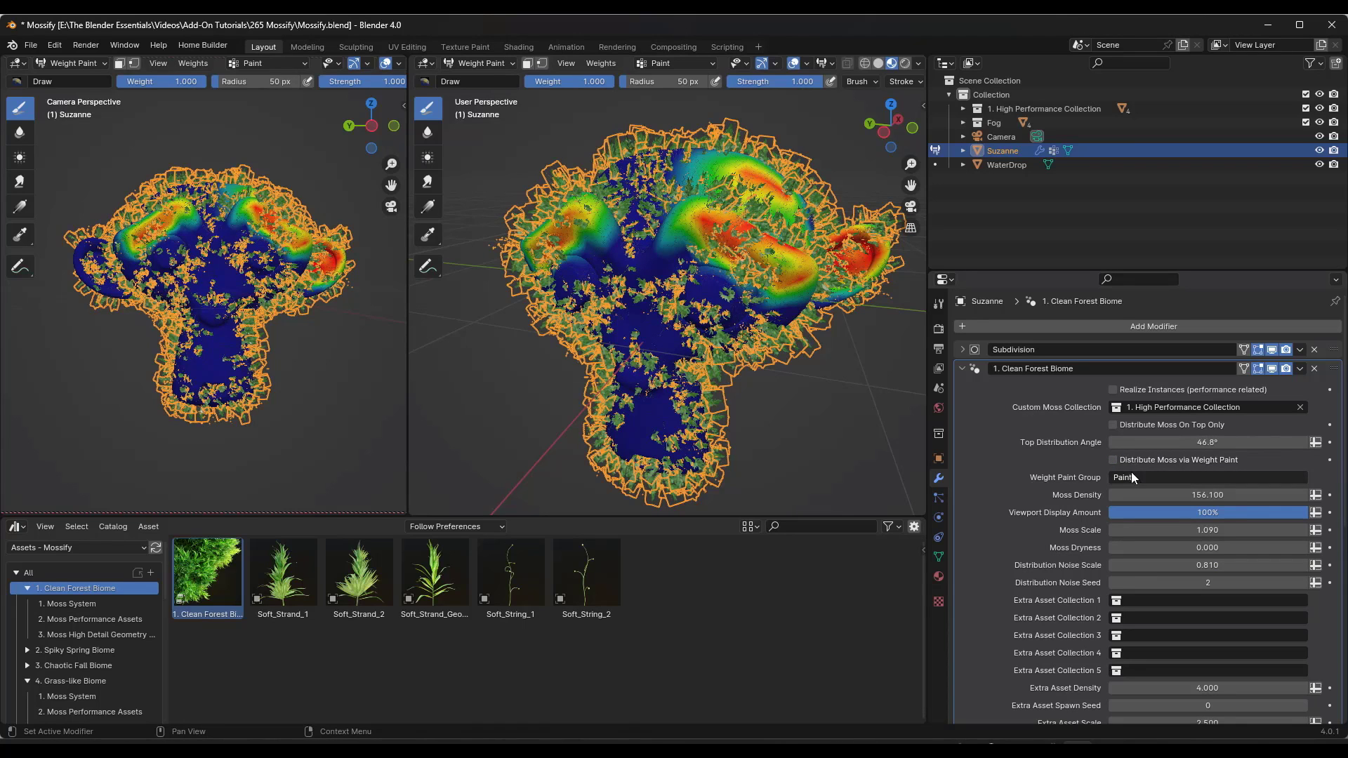
click(467, 61)
click(470, 78)
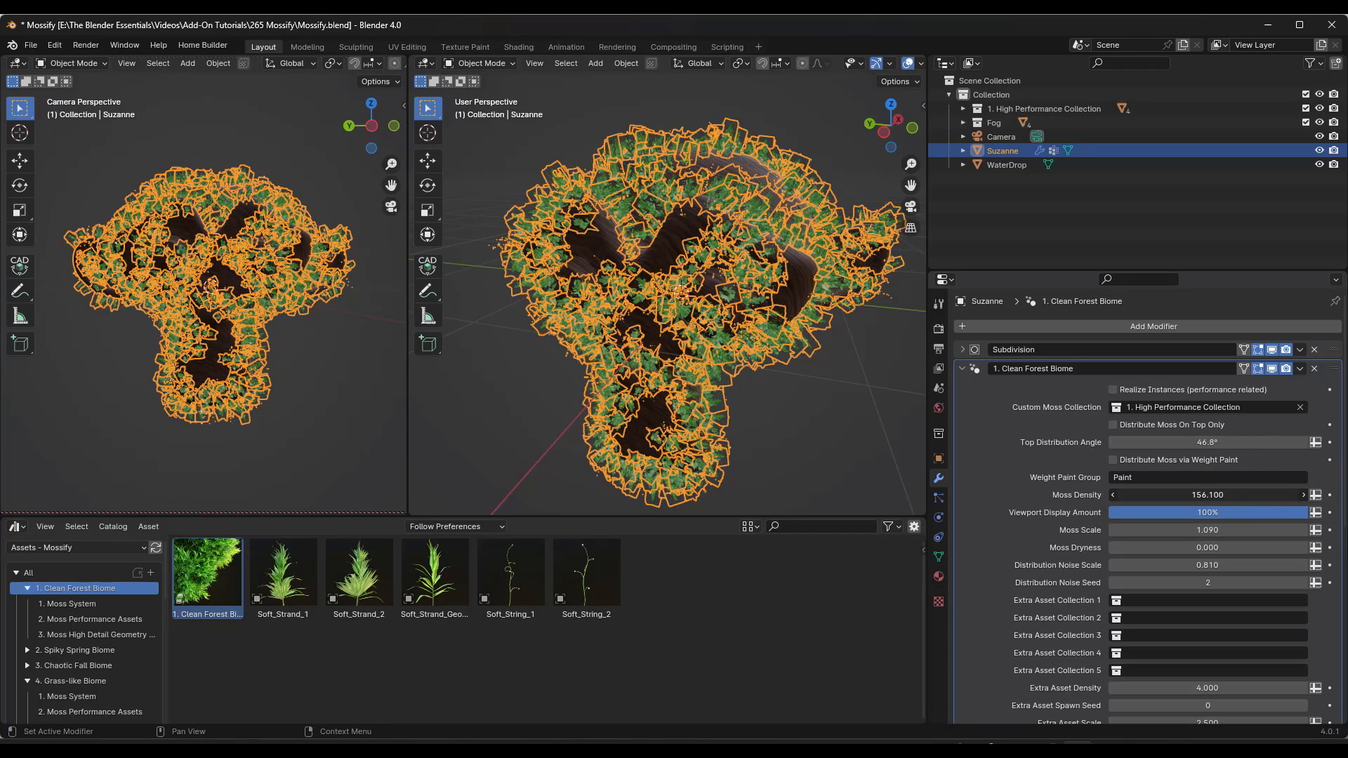
drag(1200, 495, 1232, 493)
scroll(1203, 511, down, 3)
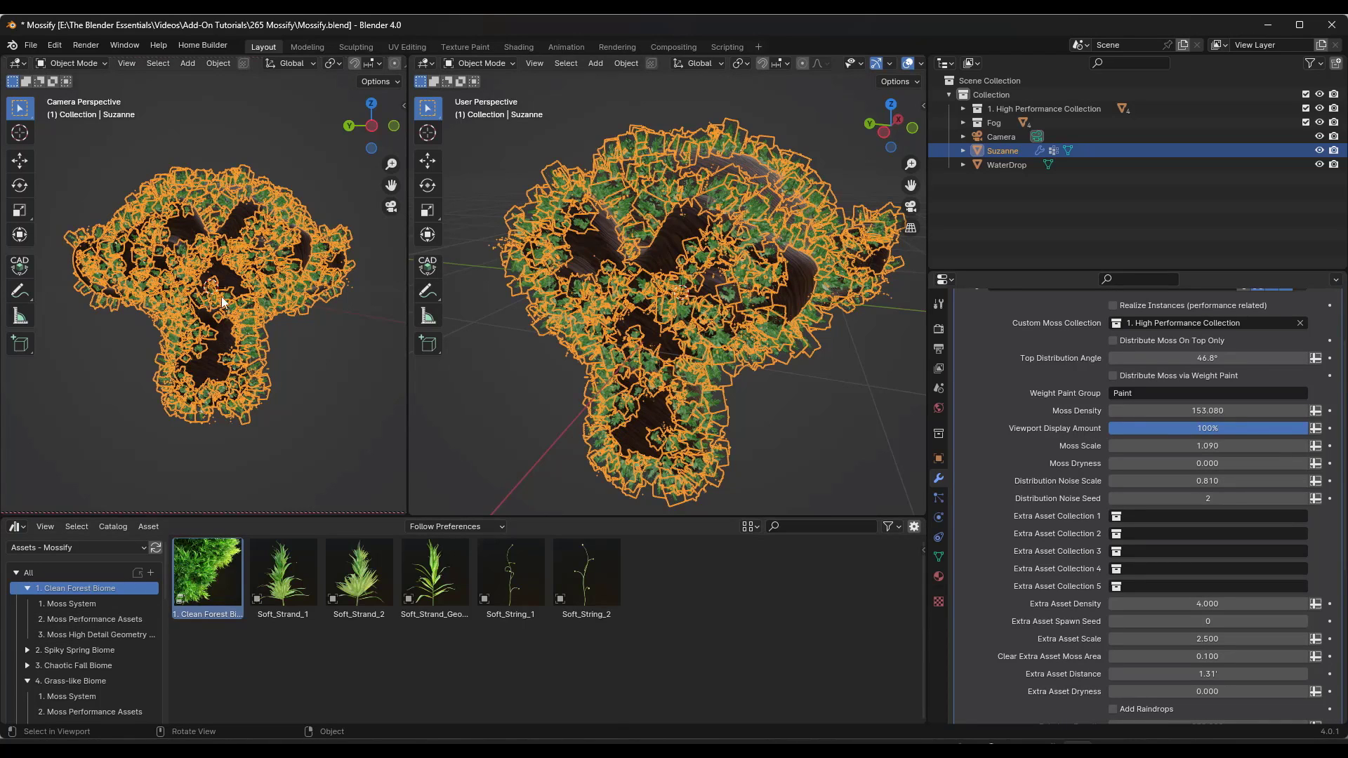
scroll(1241, 387, up, 3)
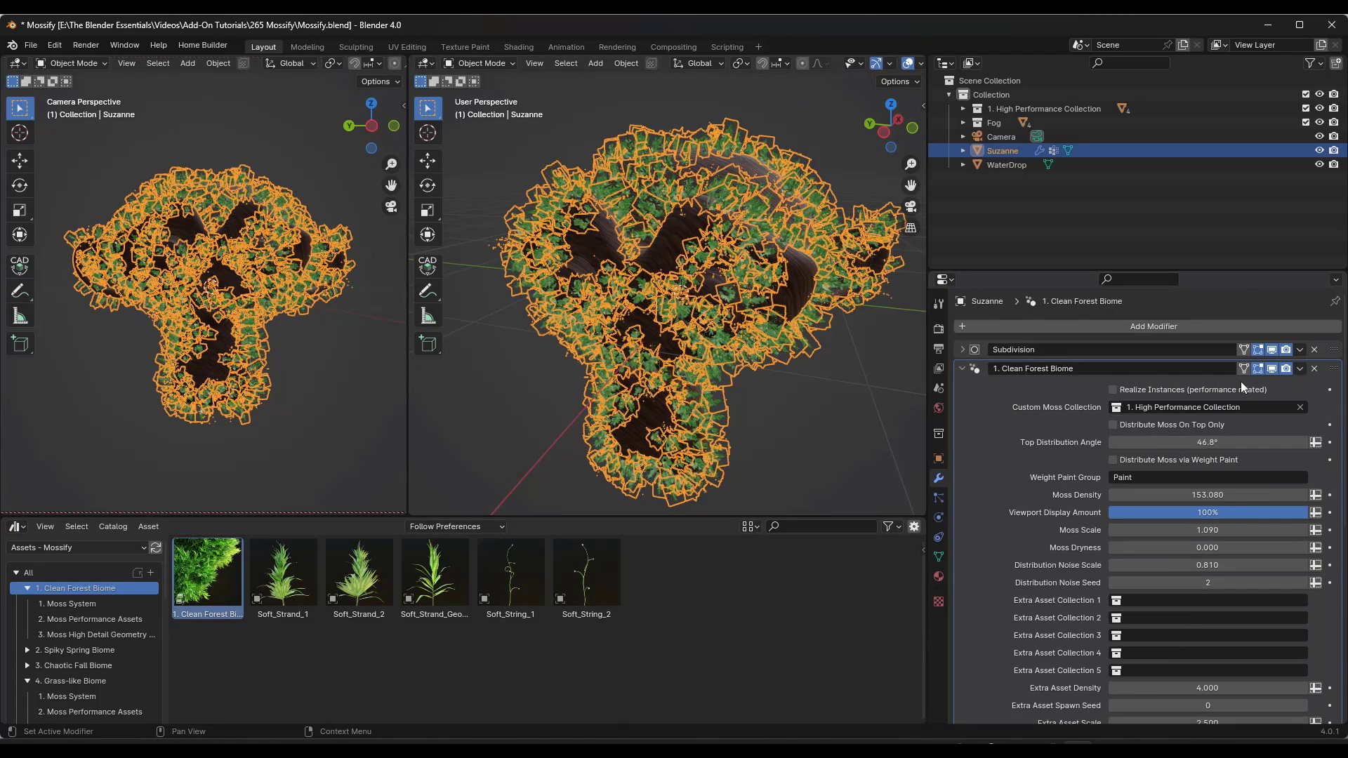
Delete the Clean Forest Biome modifier and browse the biome catalogs through to 5. Magical Biome.
click(1315, 369)
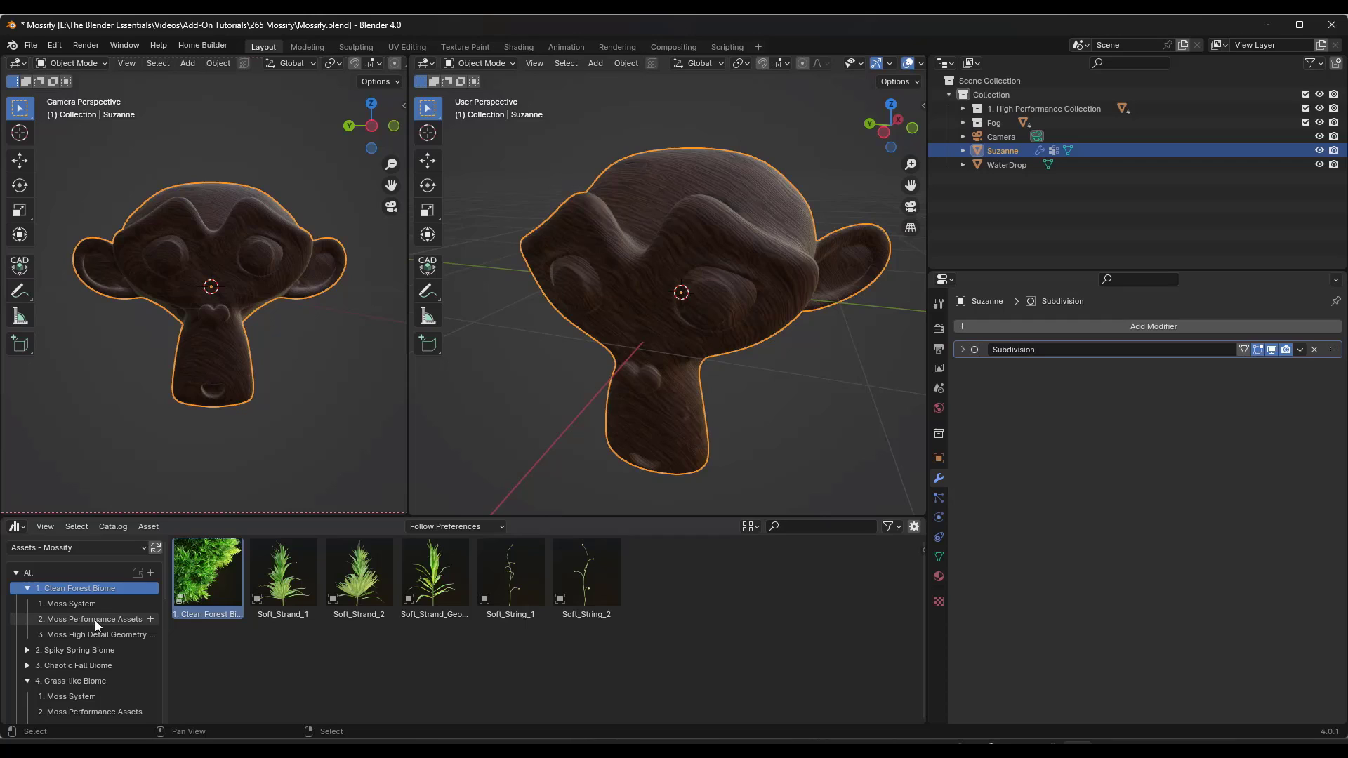
scroll(81, 651, down, 2)
click(76, 592)
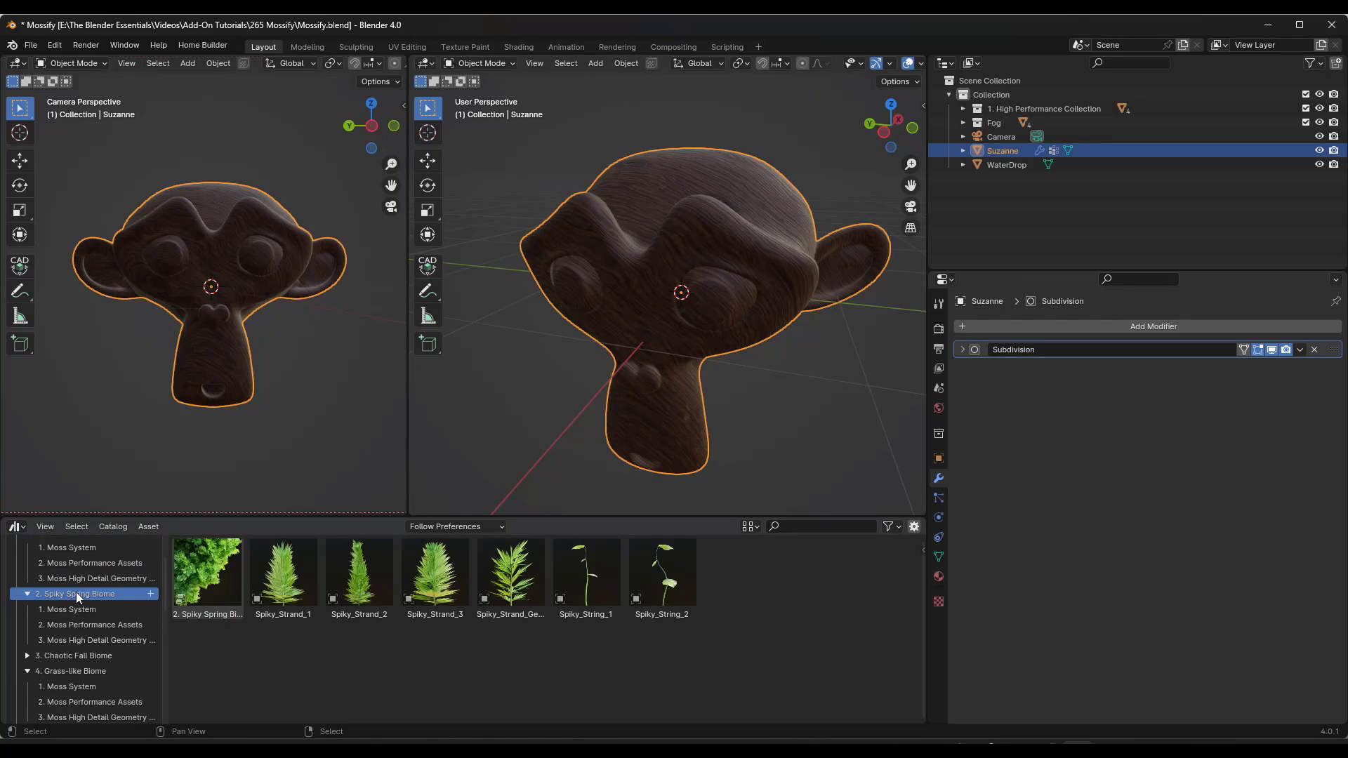
scroll(76, 592, down, 2)
click(65, 600)
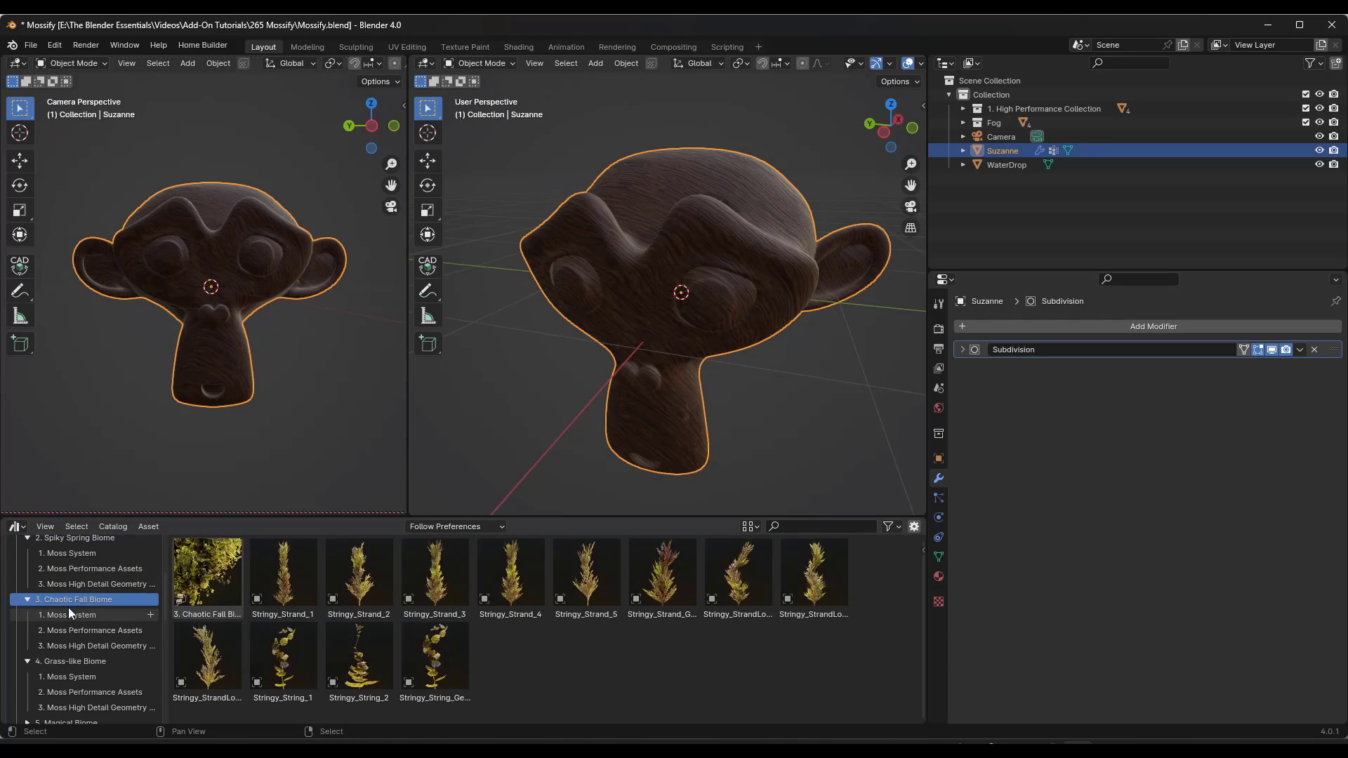
click(81, 615)
click(68, 659)
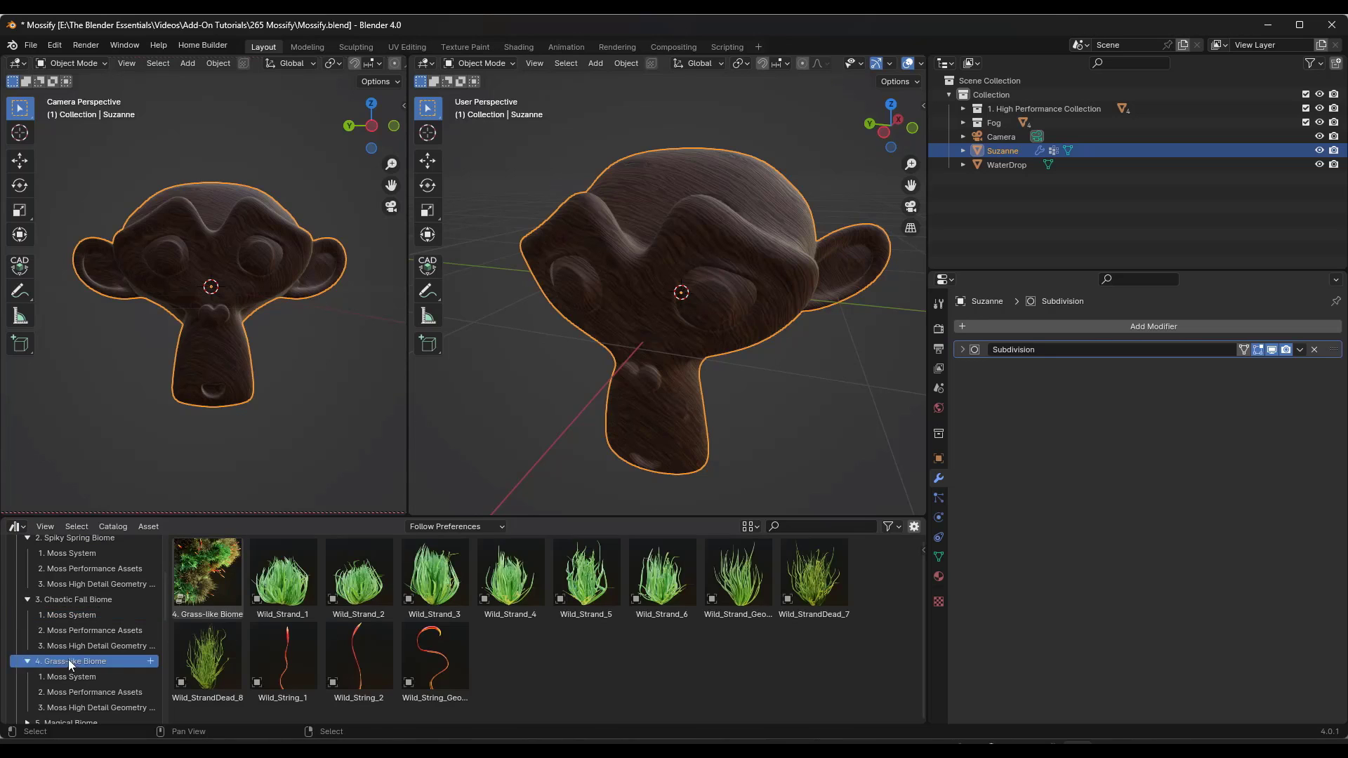
scroll(82, 639, down, 4)
click(70, 611)
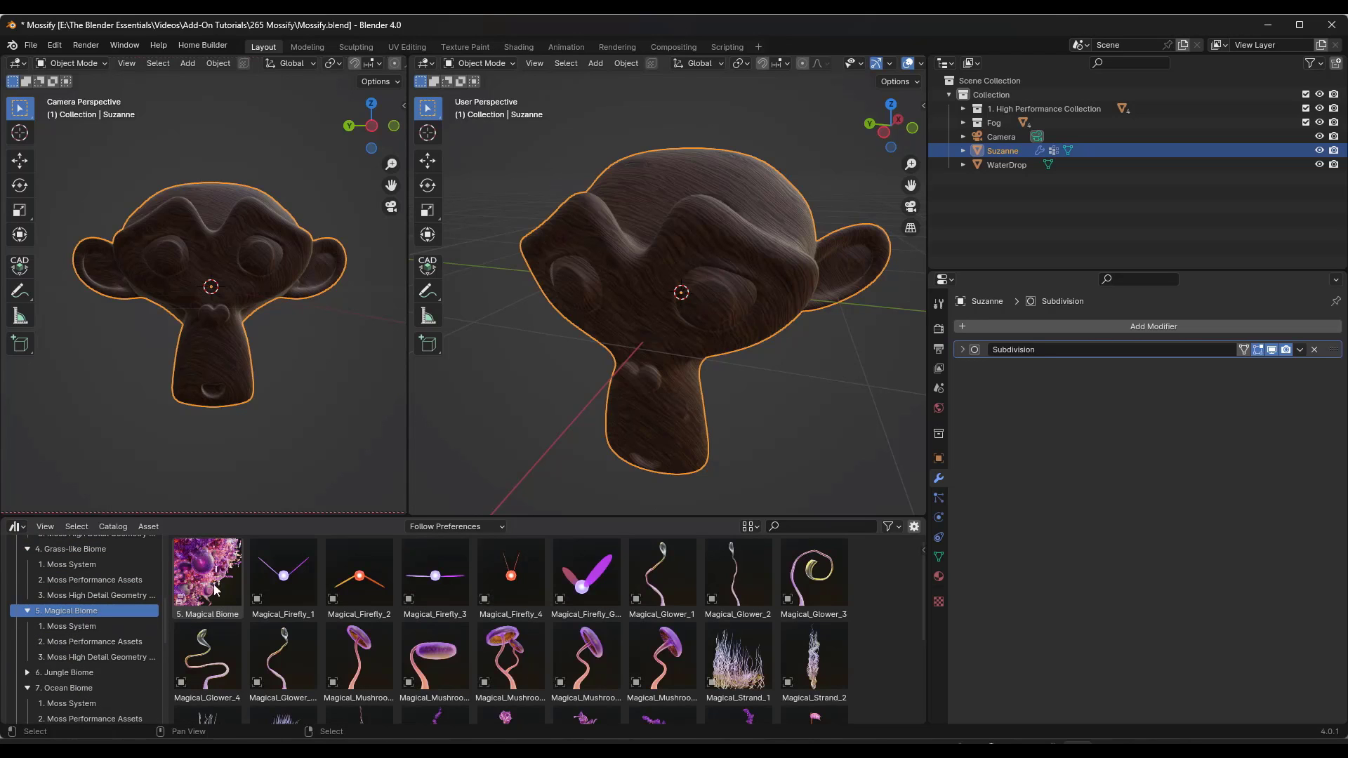
Apply the Magical Biome to Suzanne and set its Moss Density to 26.920.
drag(219, 570, 218, 250)
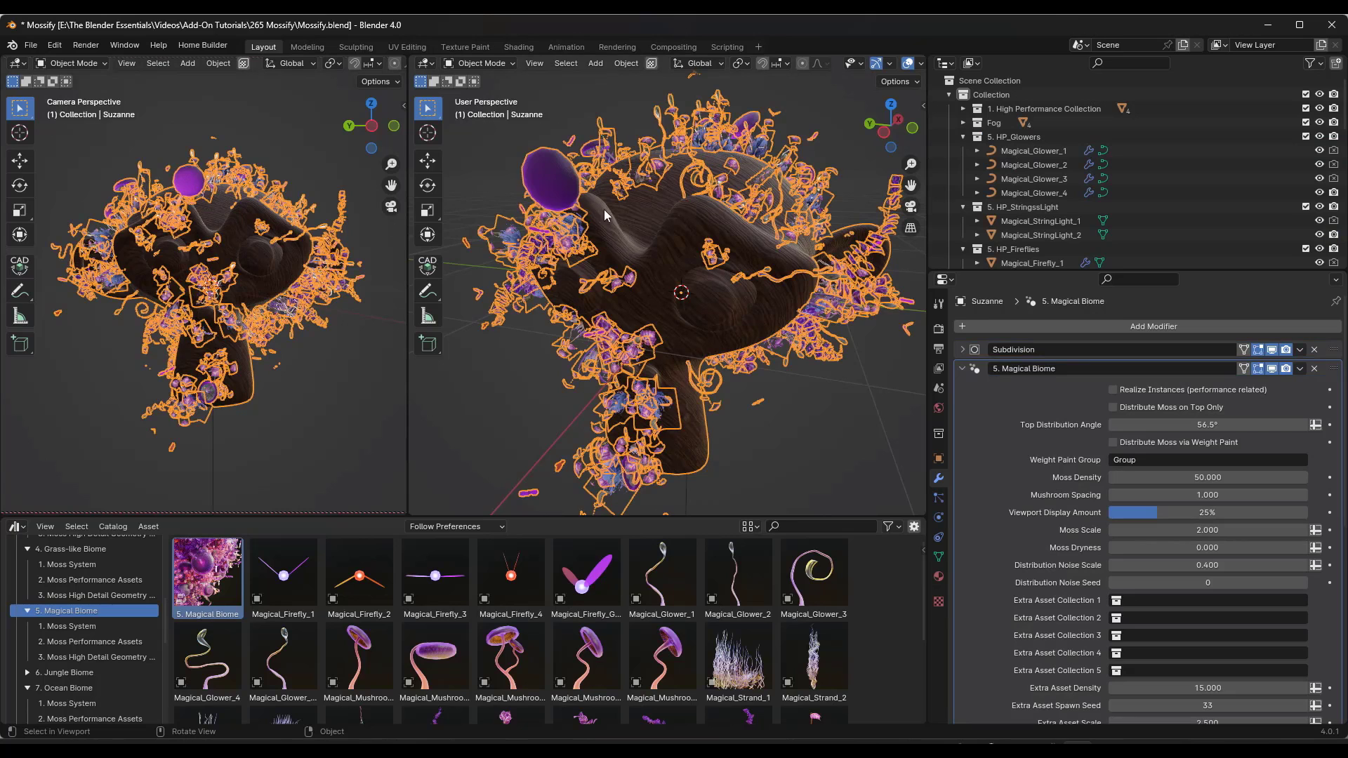
drag(1217, 482, 1271, 512)
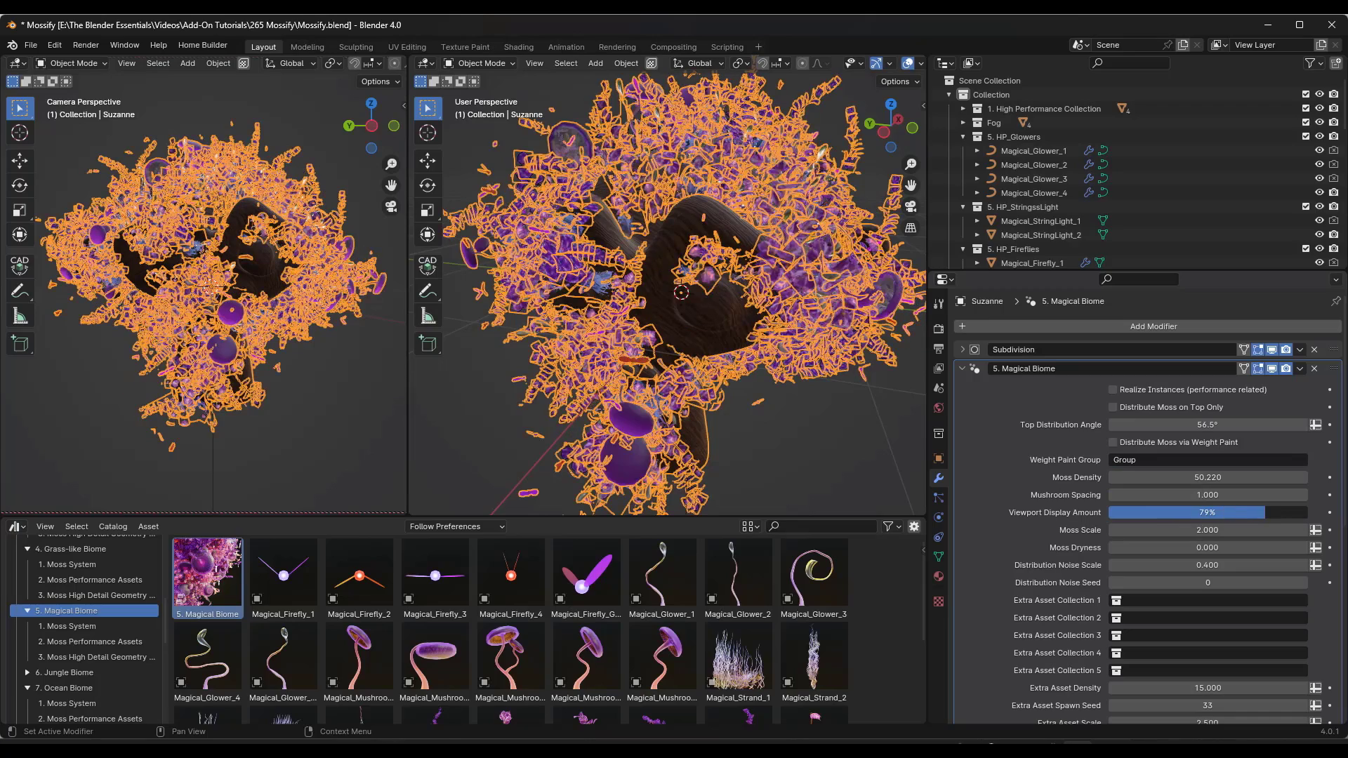
scroll(194, 252, up, 2)
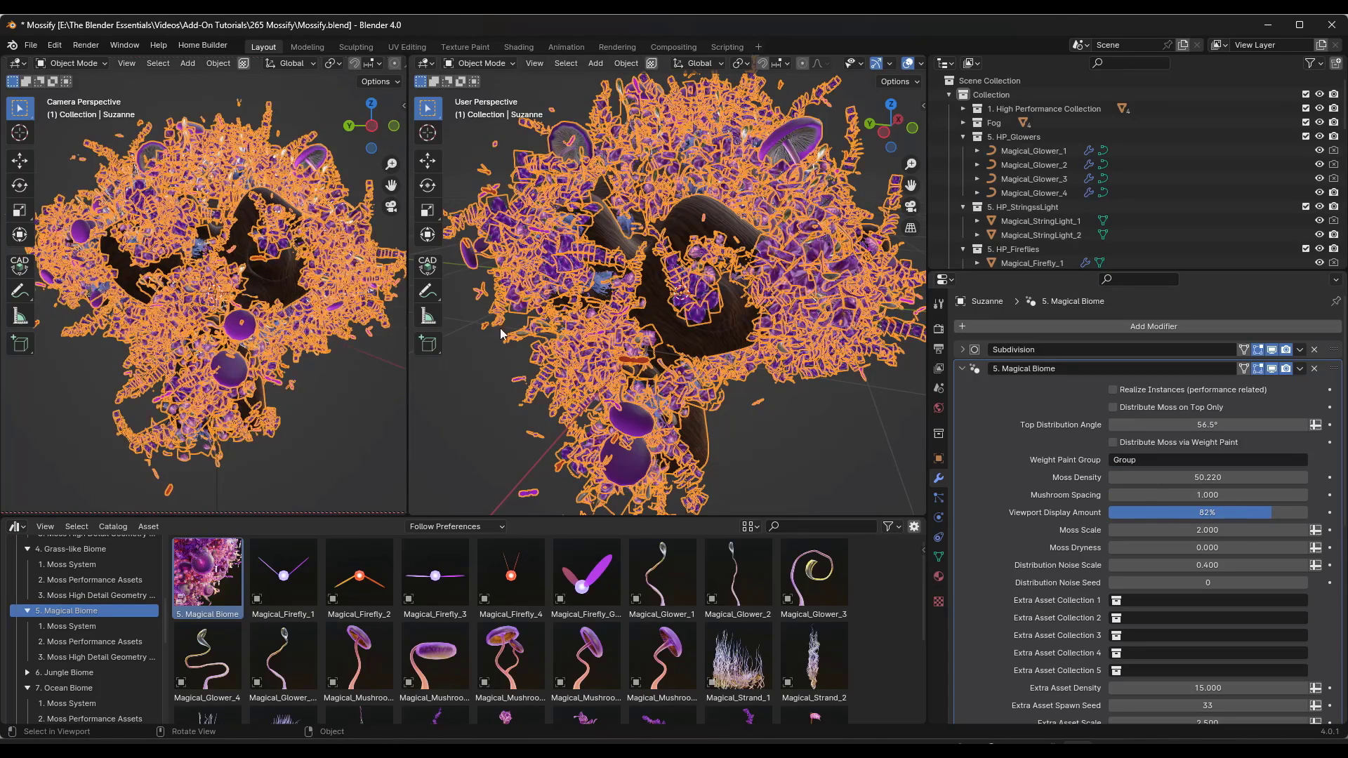
drag(1215, 478, 1081, 478)
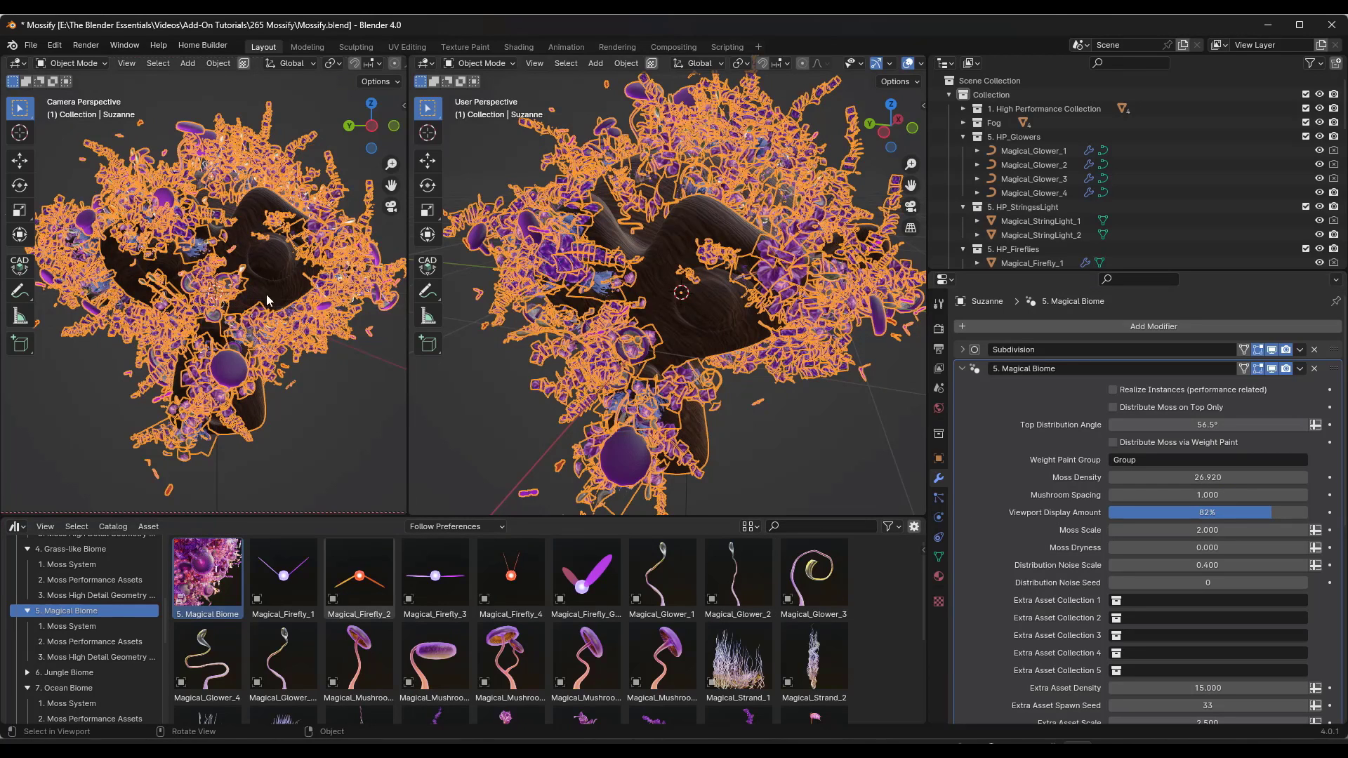
Show the 7. Ocean Biome catalog in the asset browser.
scroll(741, 593, down, 4)
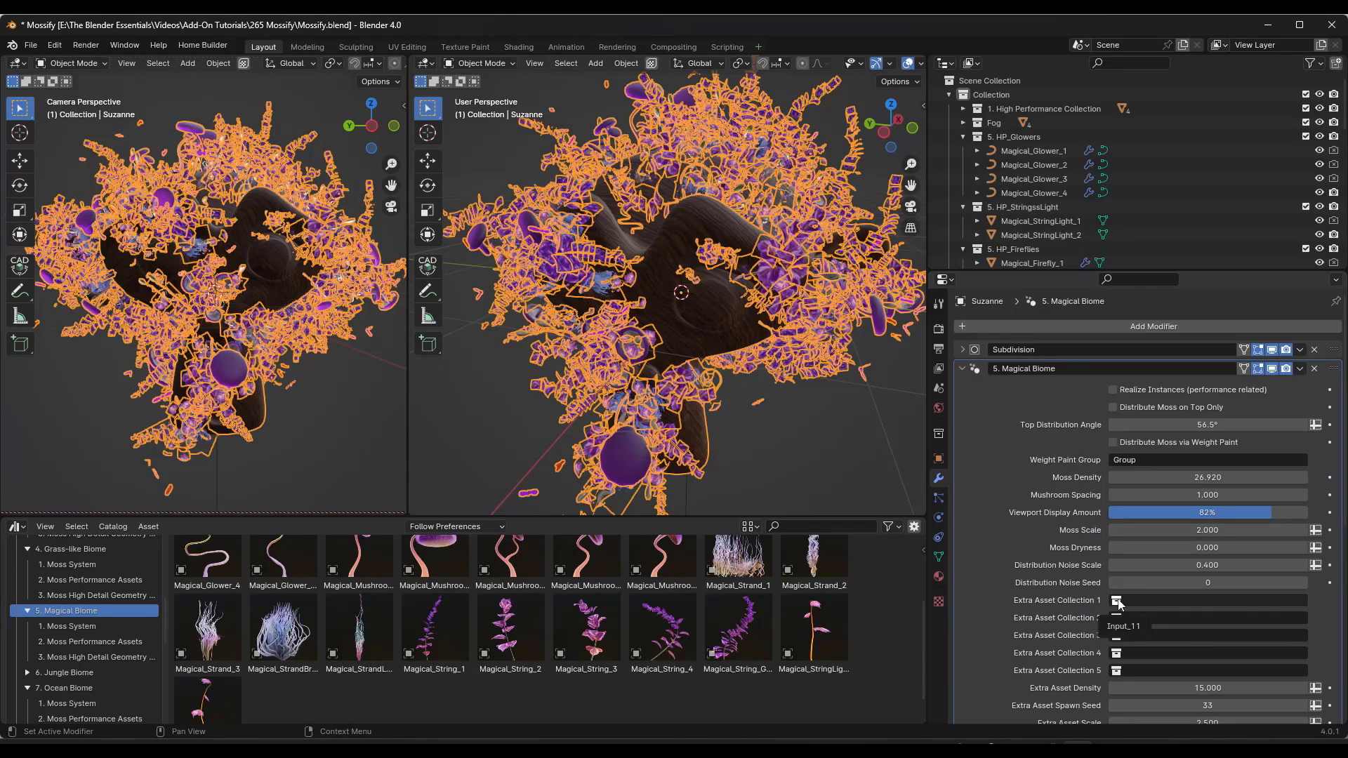
scroll(104, 660, down, 2)
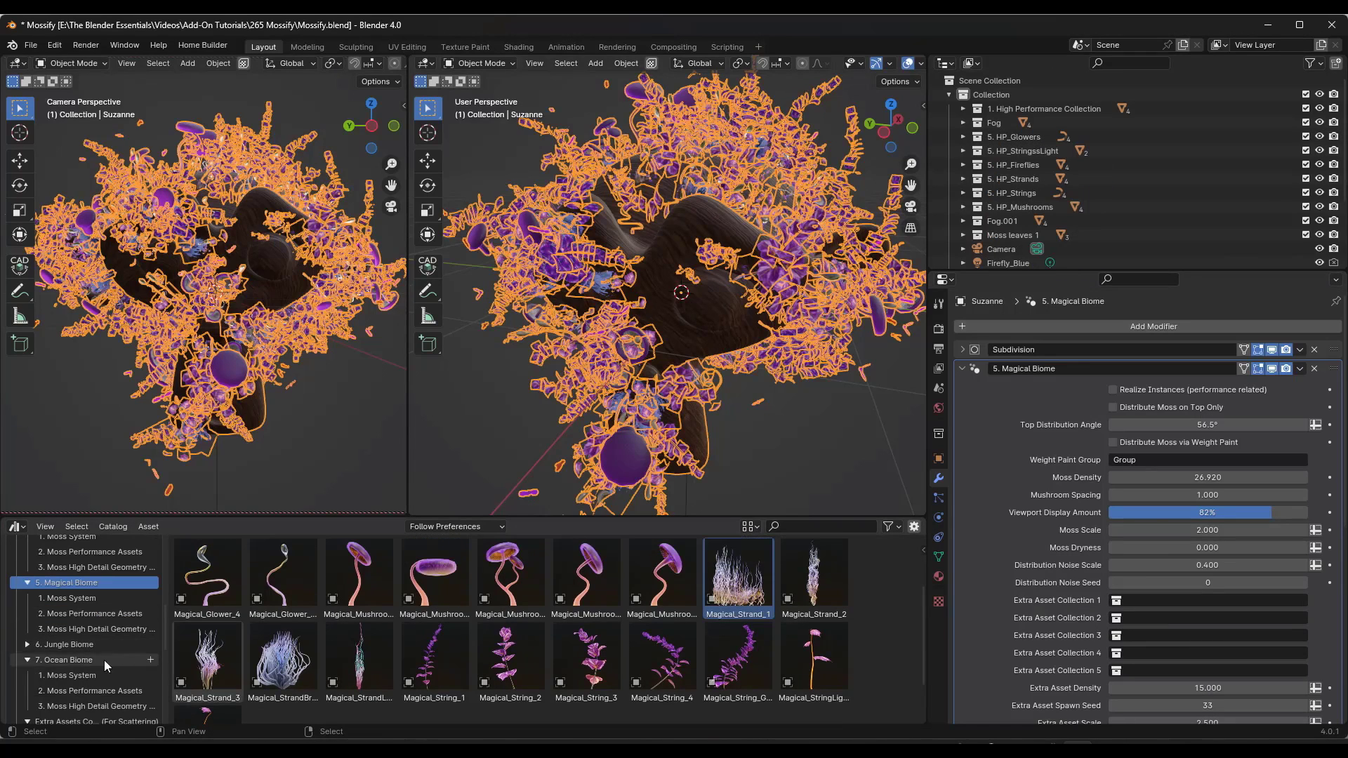
click(68, 660)
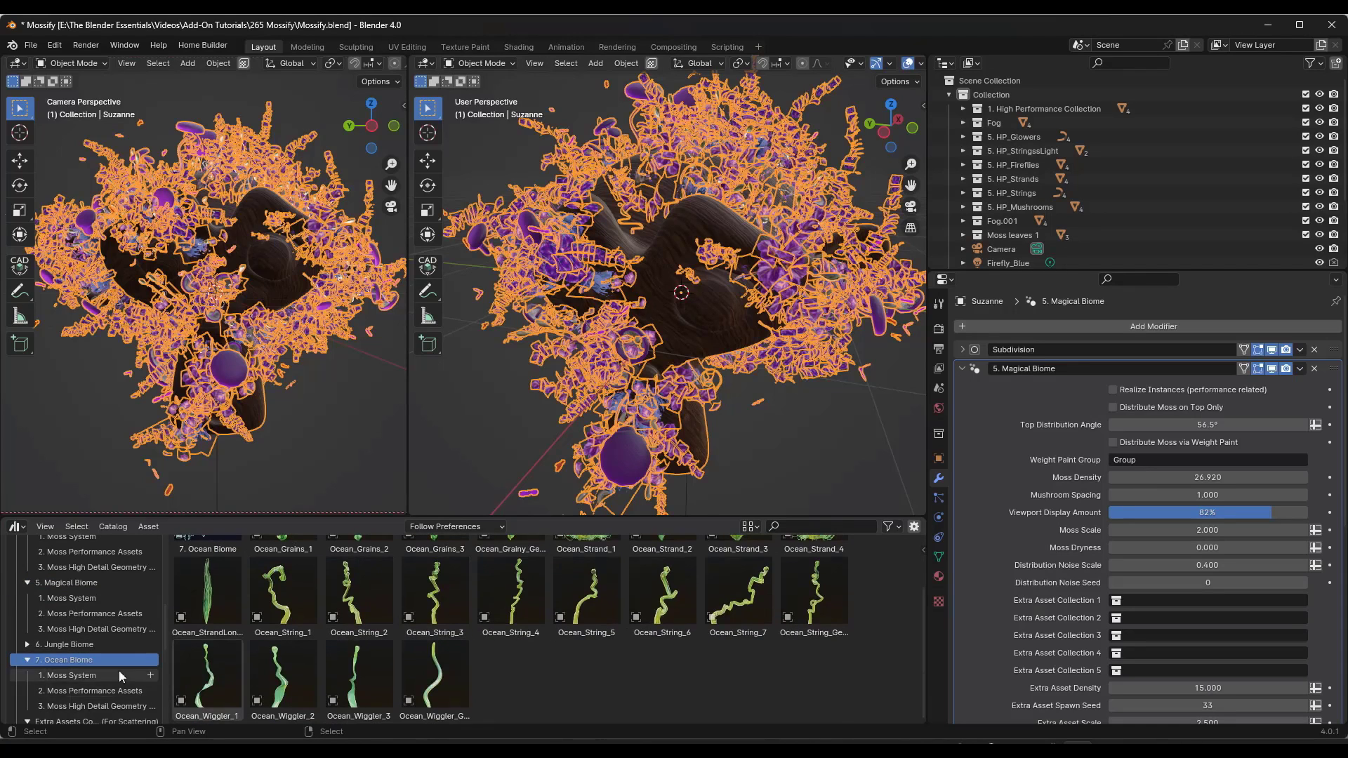
Add Col_Shell from the Extra Assets catalog and lower it along Z to -5.7795.
scroll(84, 646, down, 5)
click(62, 580)
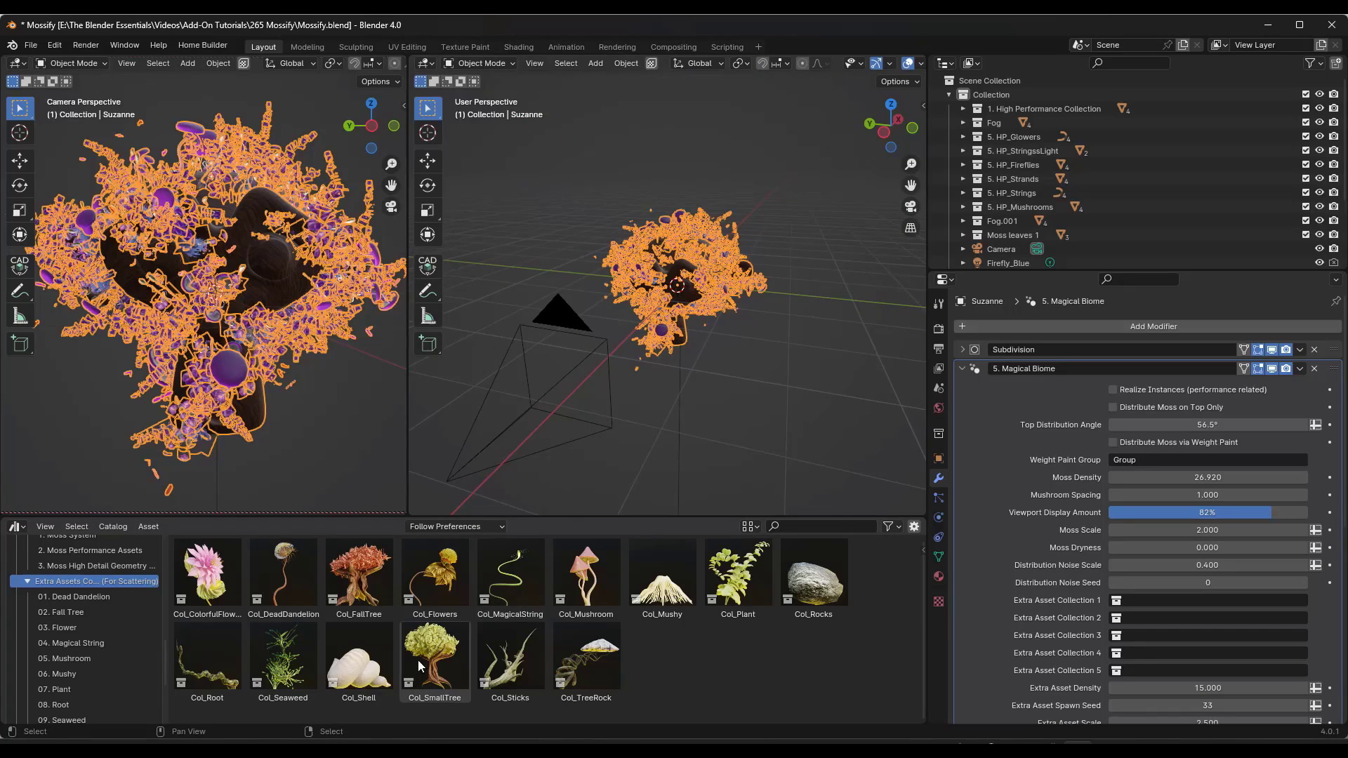
drag(358, 661, 697, 428)
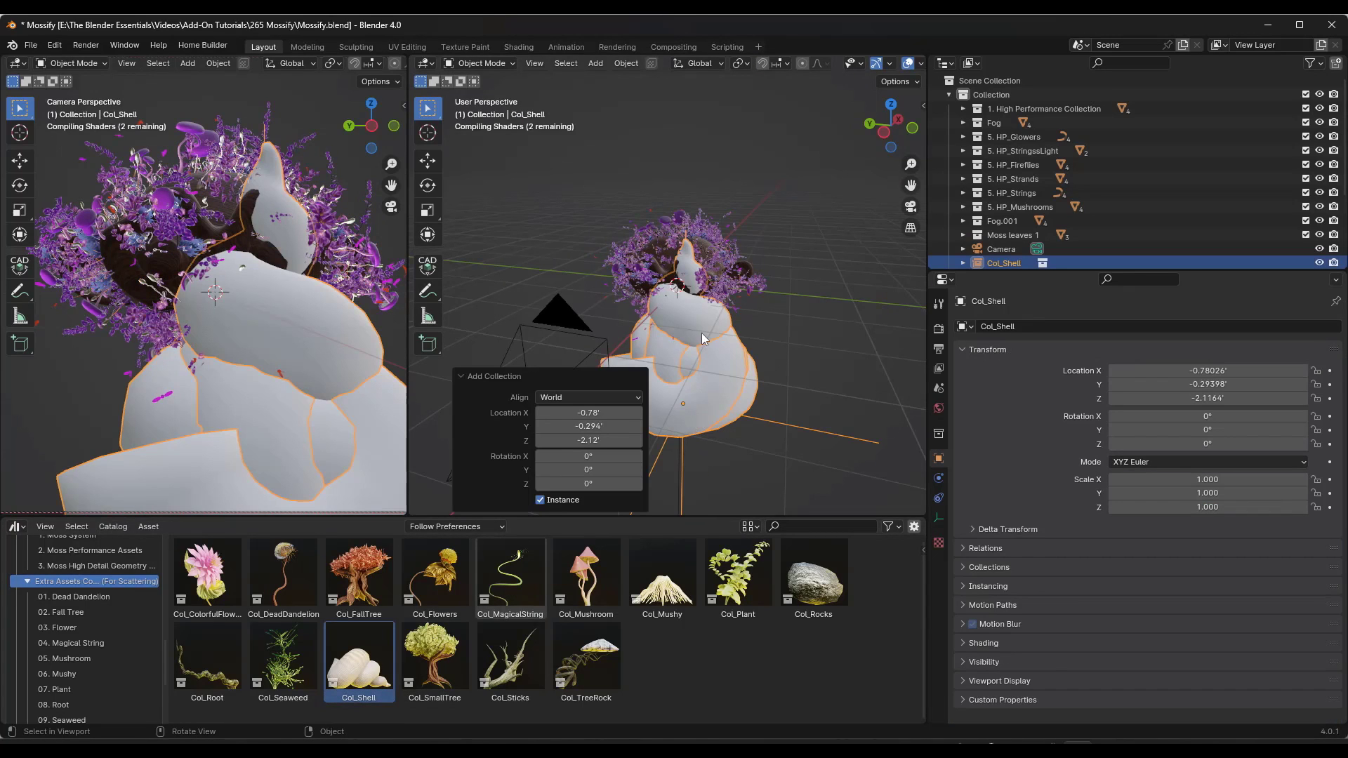
key(g)
key(z)
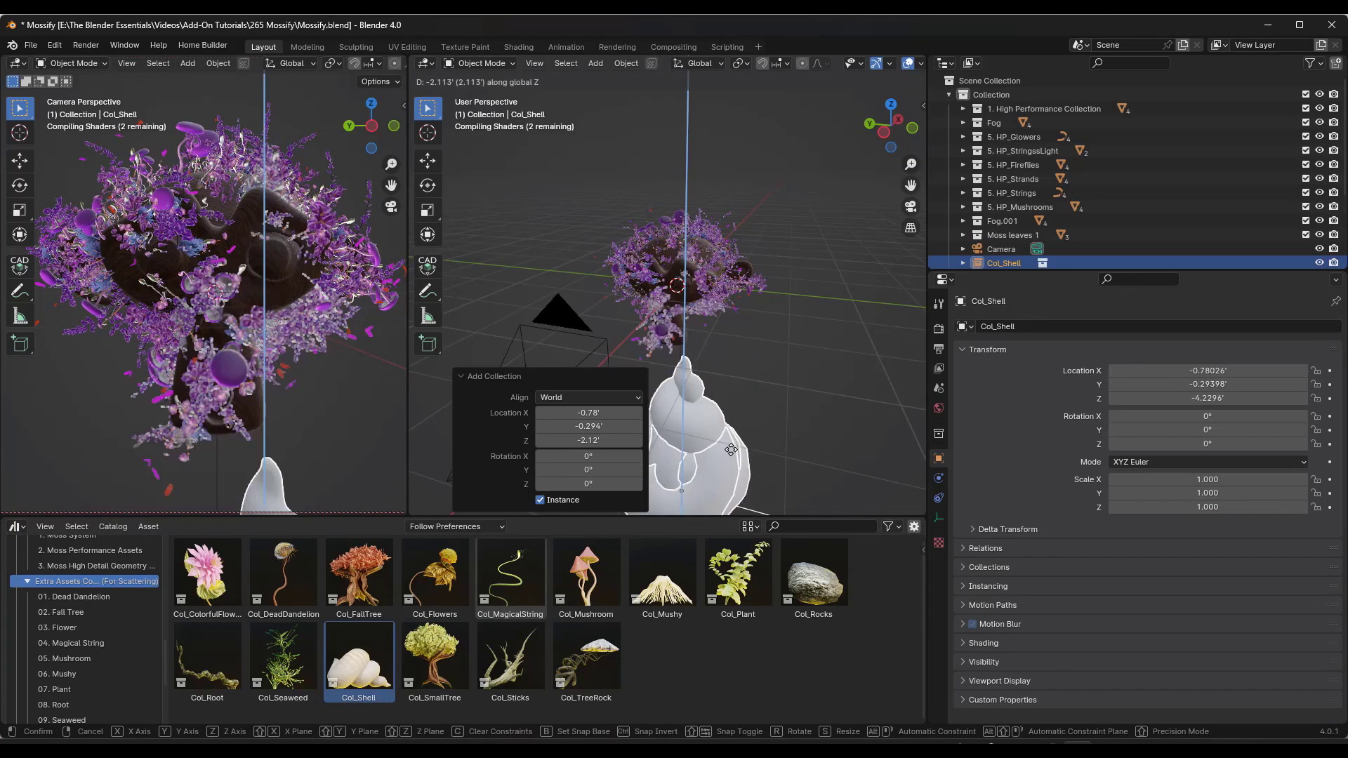
click(736, 487)
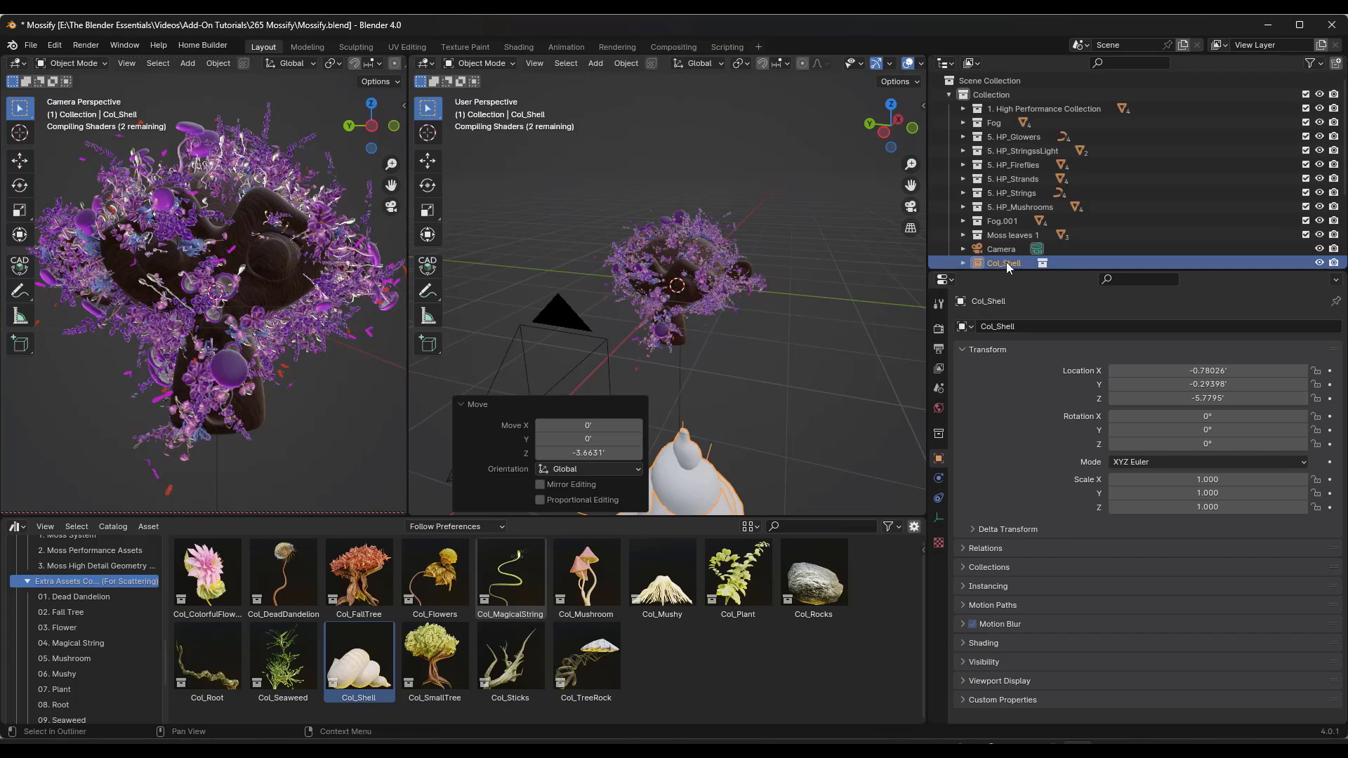
Set Suzanne's Extra Asset Collection 1 to Col_Shell and raise the extra asset density to 61.970.
click(260, 252)
click(1119, 607)
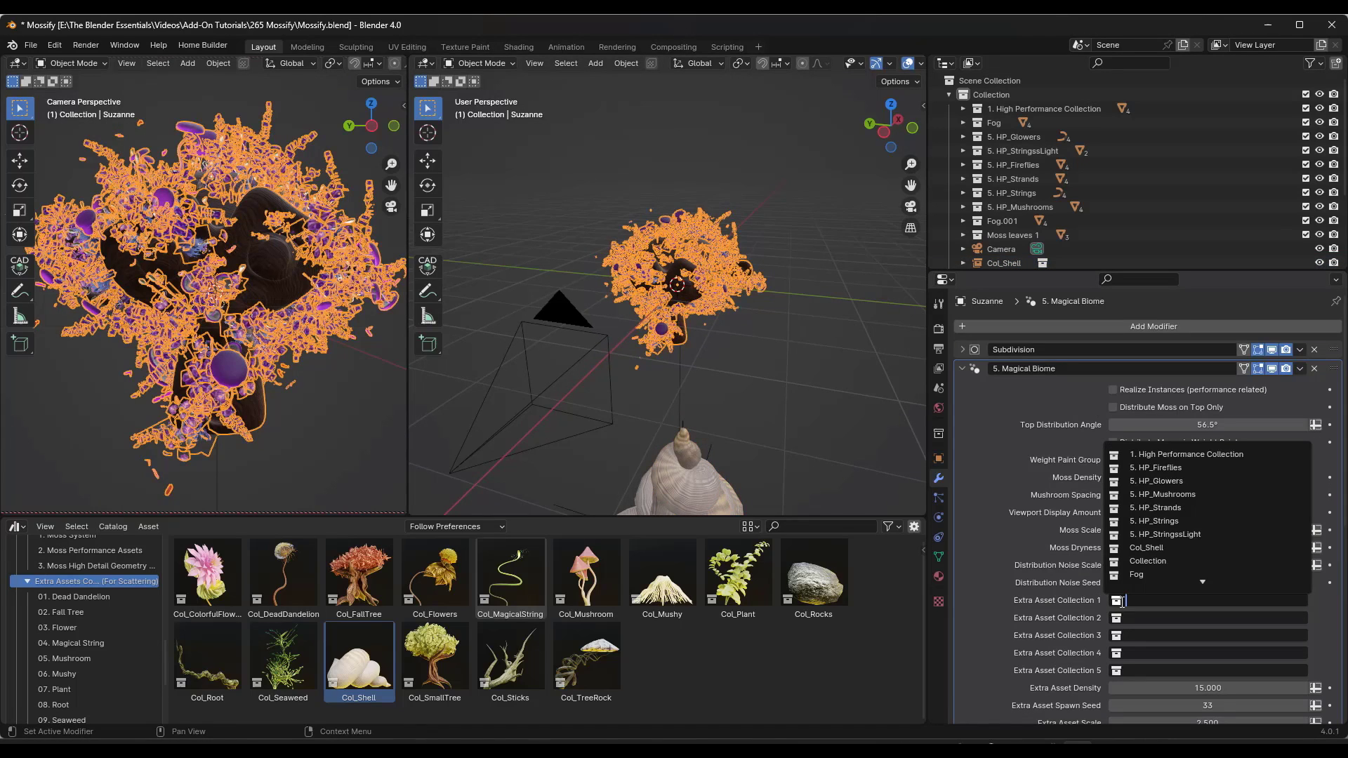
click(1149, 549)
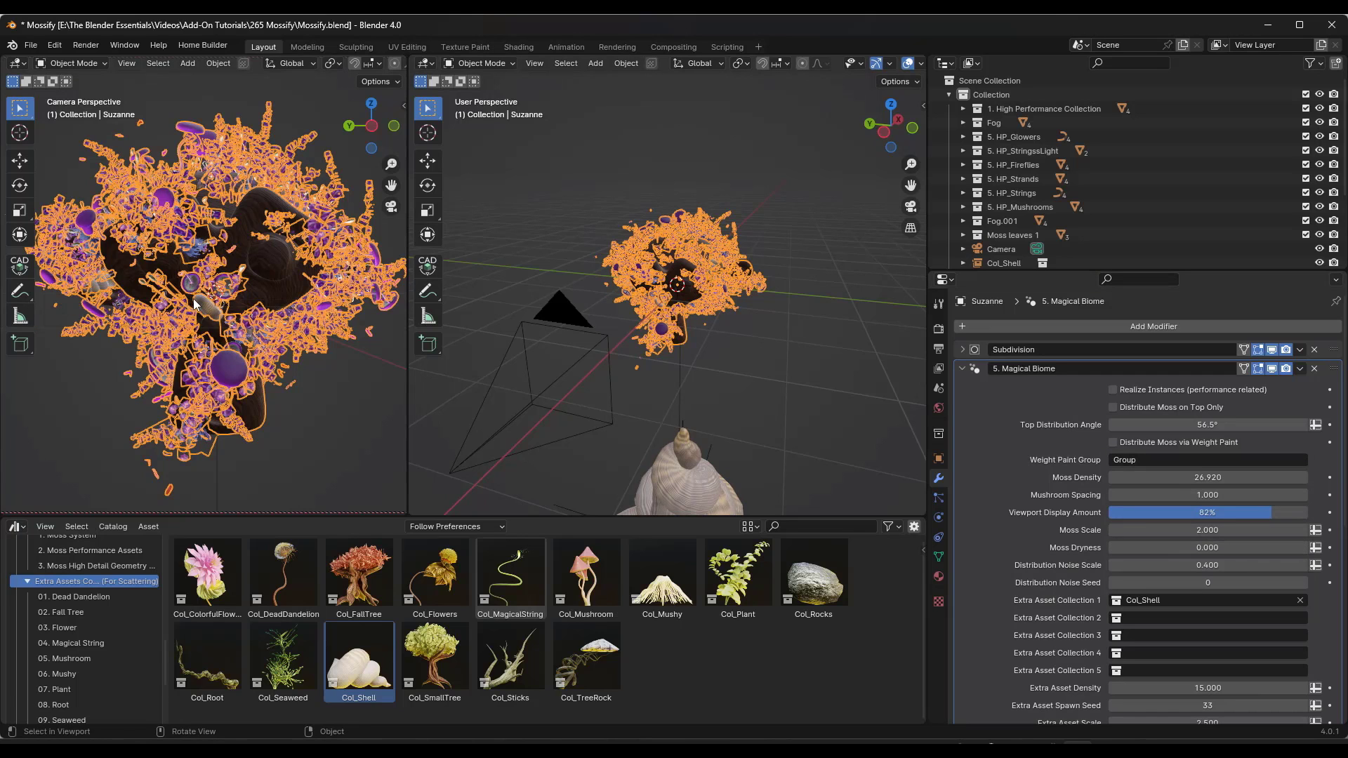
key(KP_Decimal)
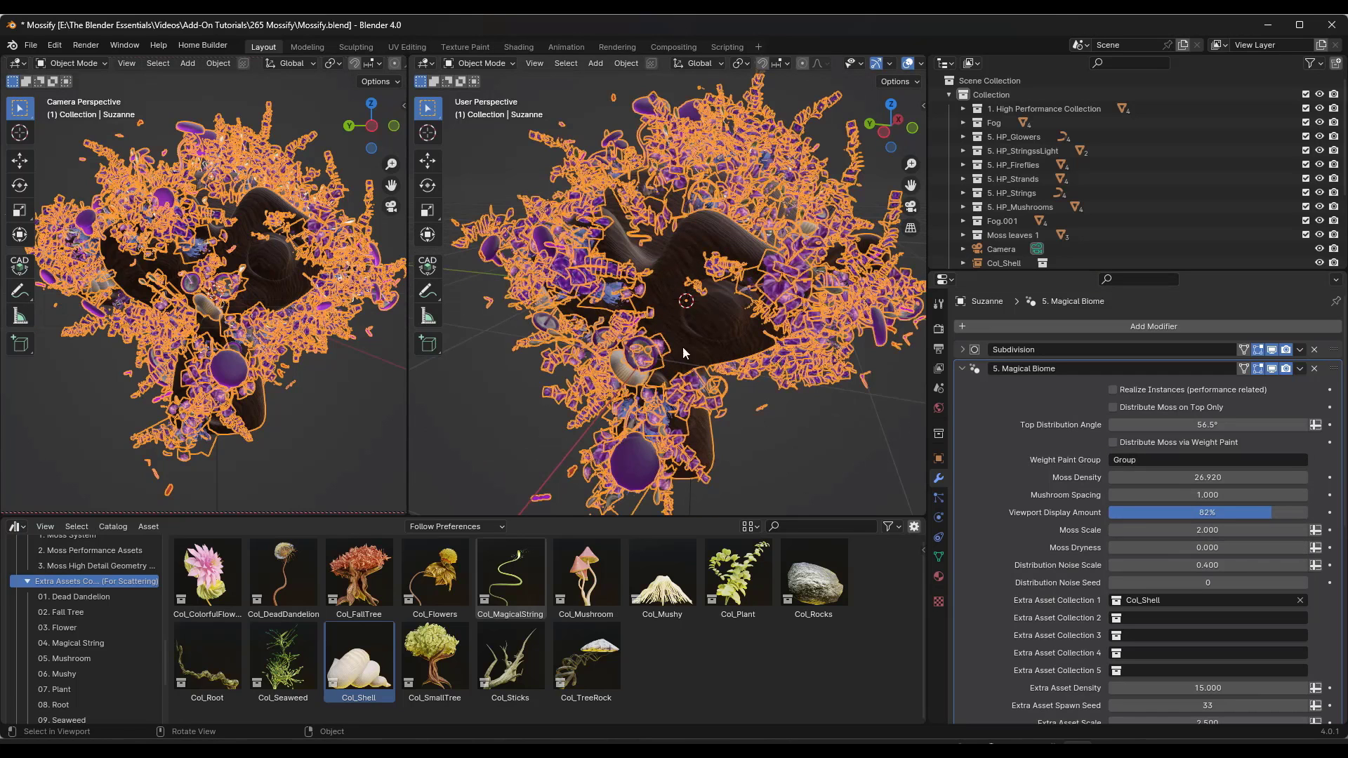
scroll(1194, 608, down, 2)
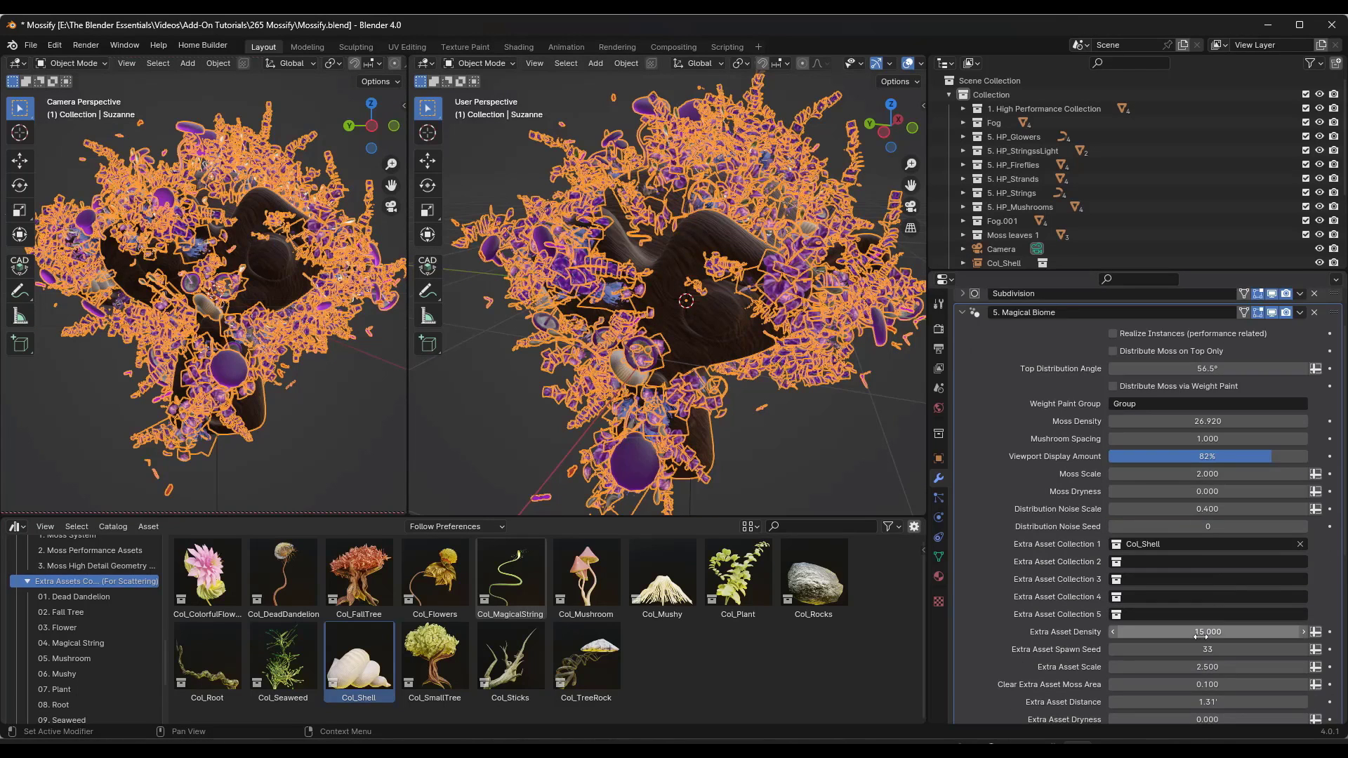
drag(1207, 631, 1257, 631)
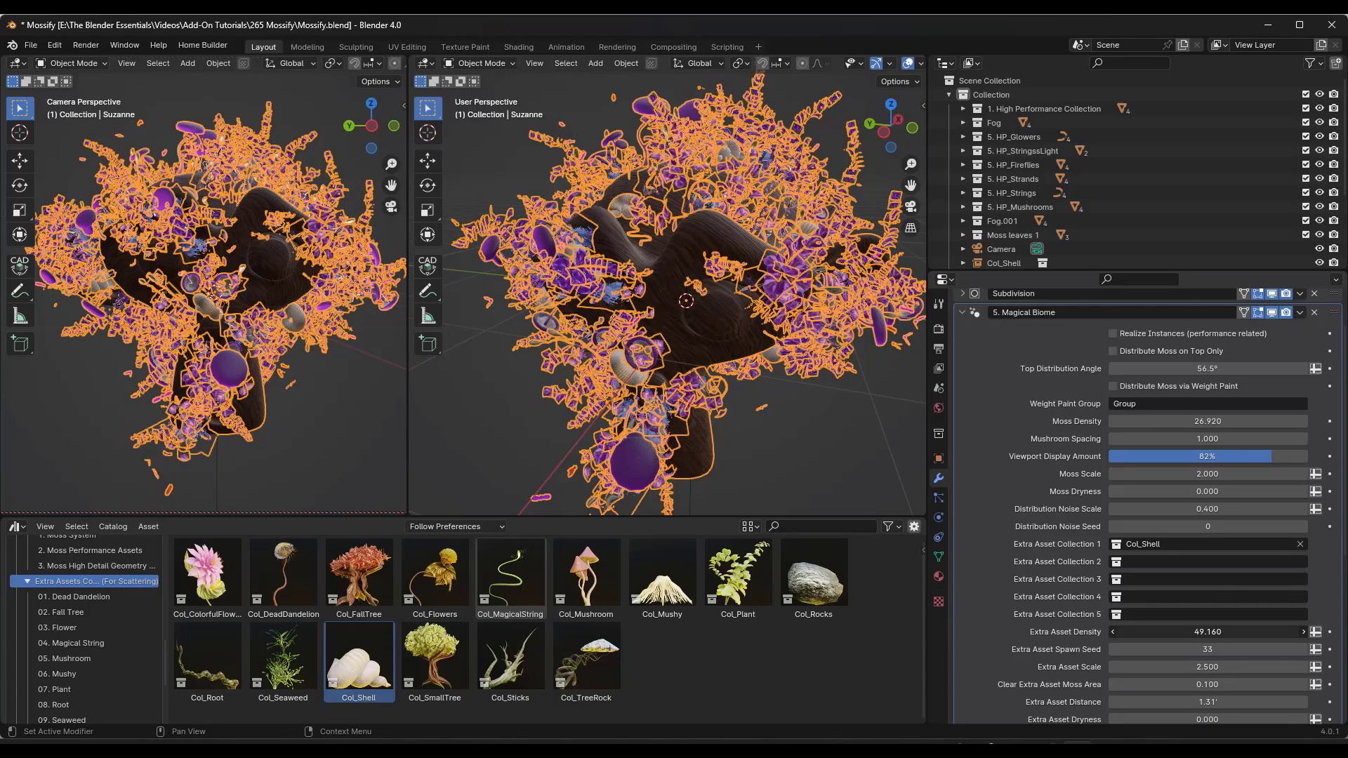
mouse_move(1208, 632)
mouse_down()
mouse_move(1243, 650)
mouse_move(1196, 632)
mouse_move(1209, 632)
mouse_up()
Enable Add Raindrops for the biome, then select the shell to view its GeometryNodes settings.
scroll(1068, 604, down, 3)
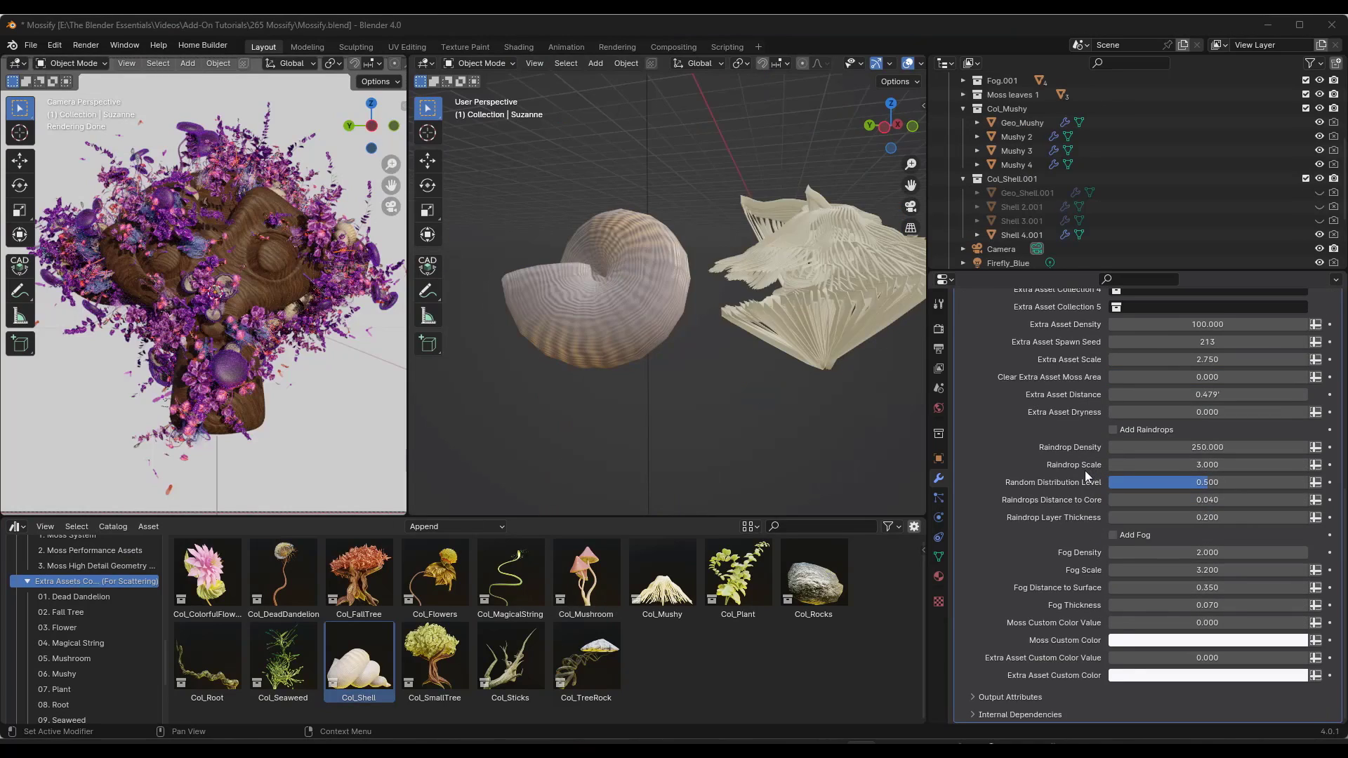
click(1113, 430)
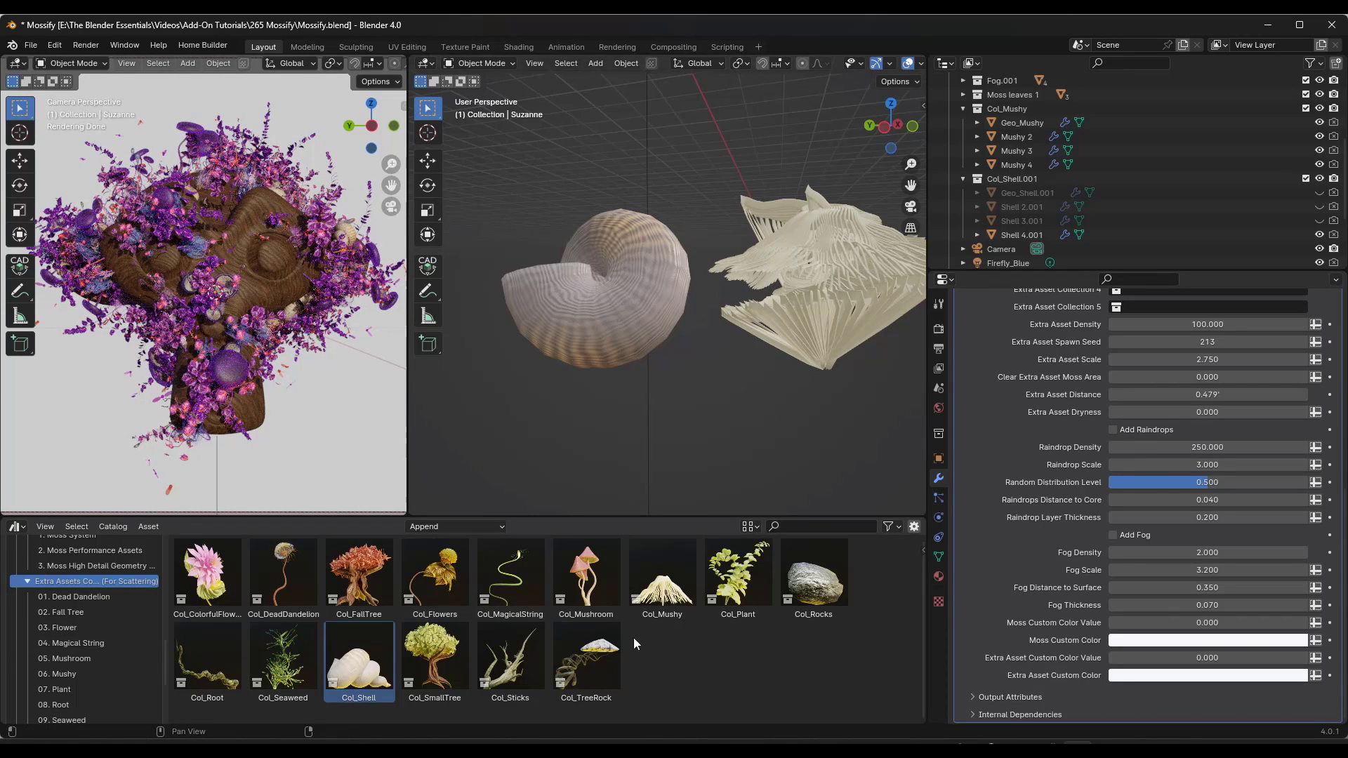
scroll(83, 618, down, 2)
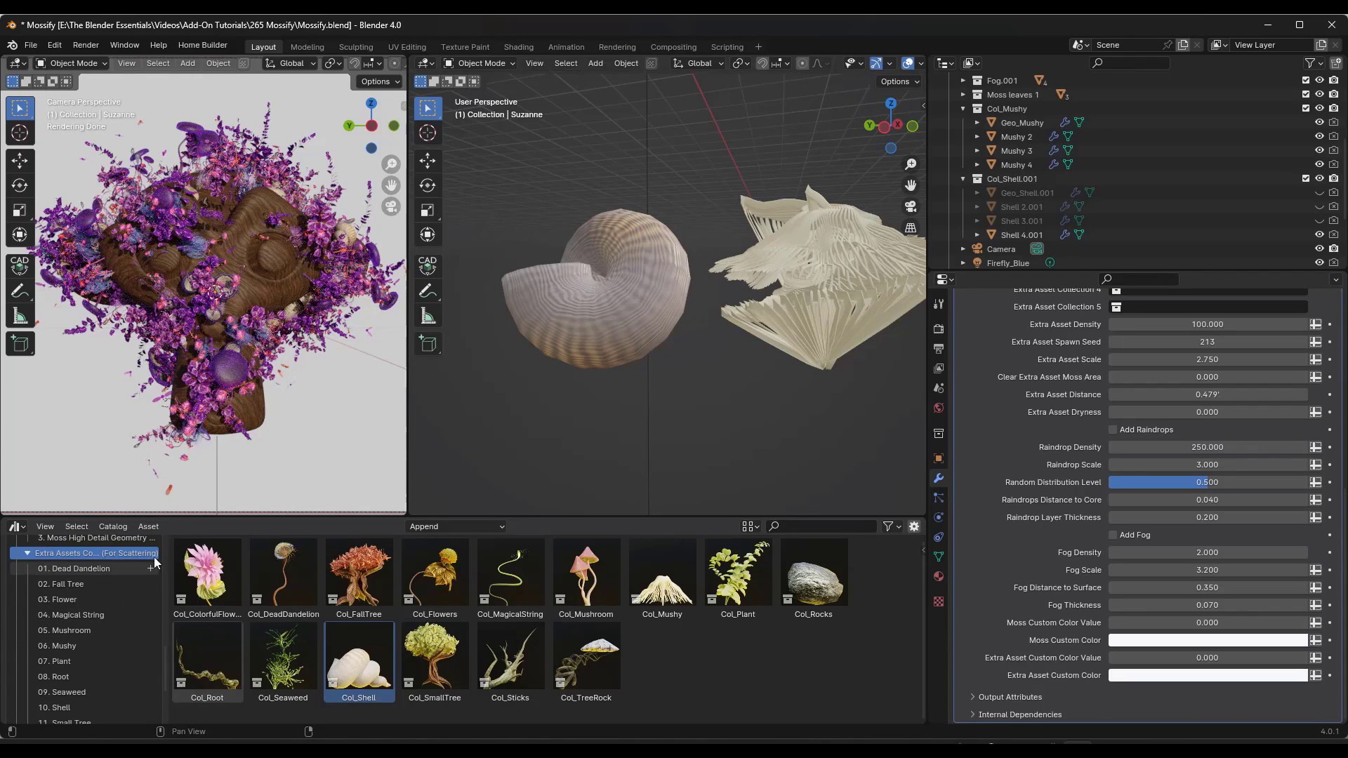
click(595, 318)
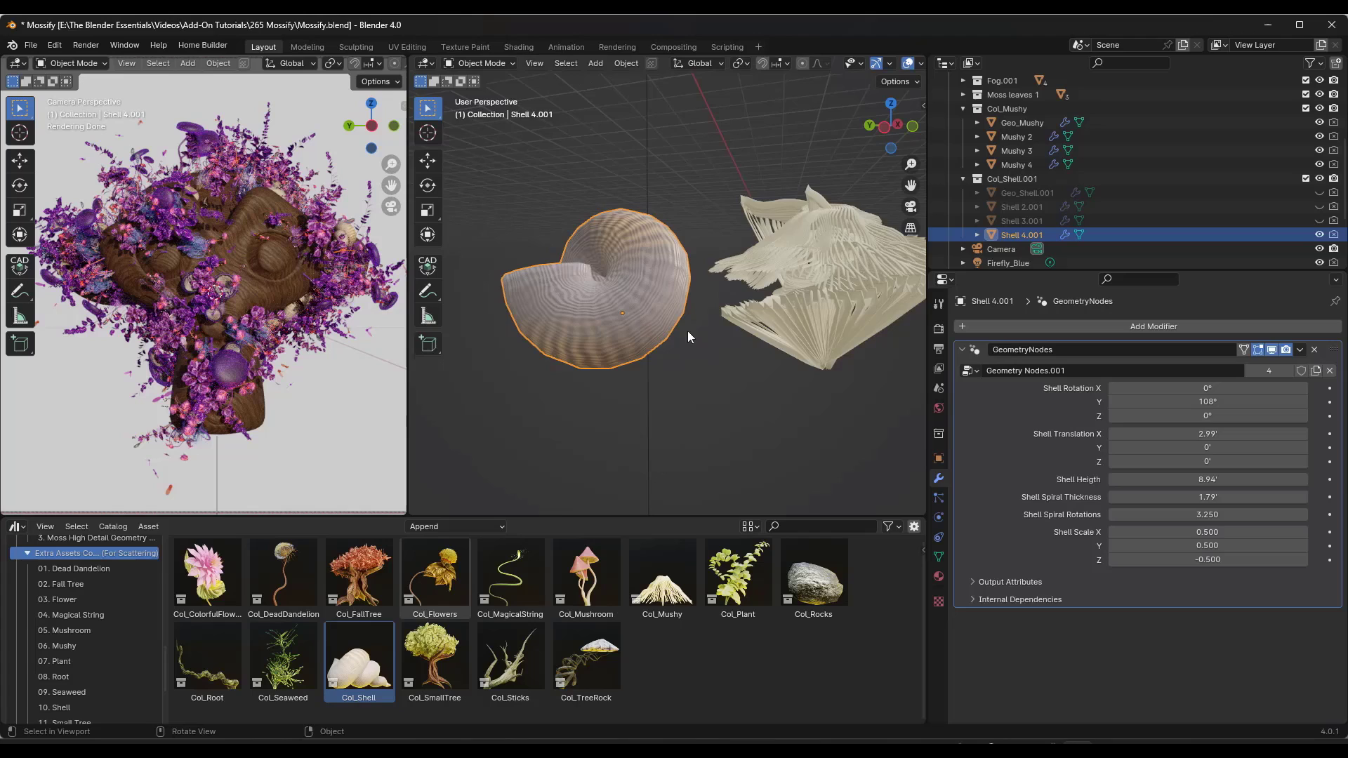
scroll(694, 327, down, 3)
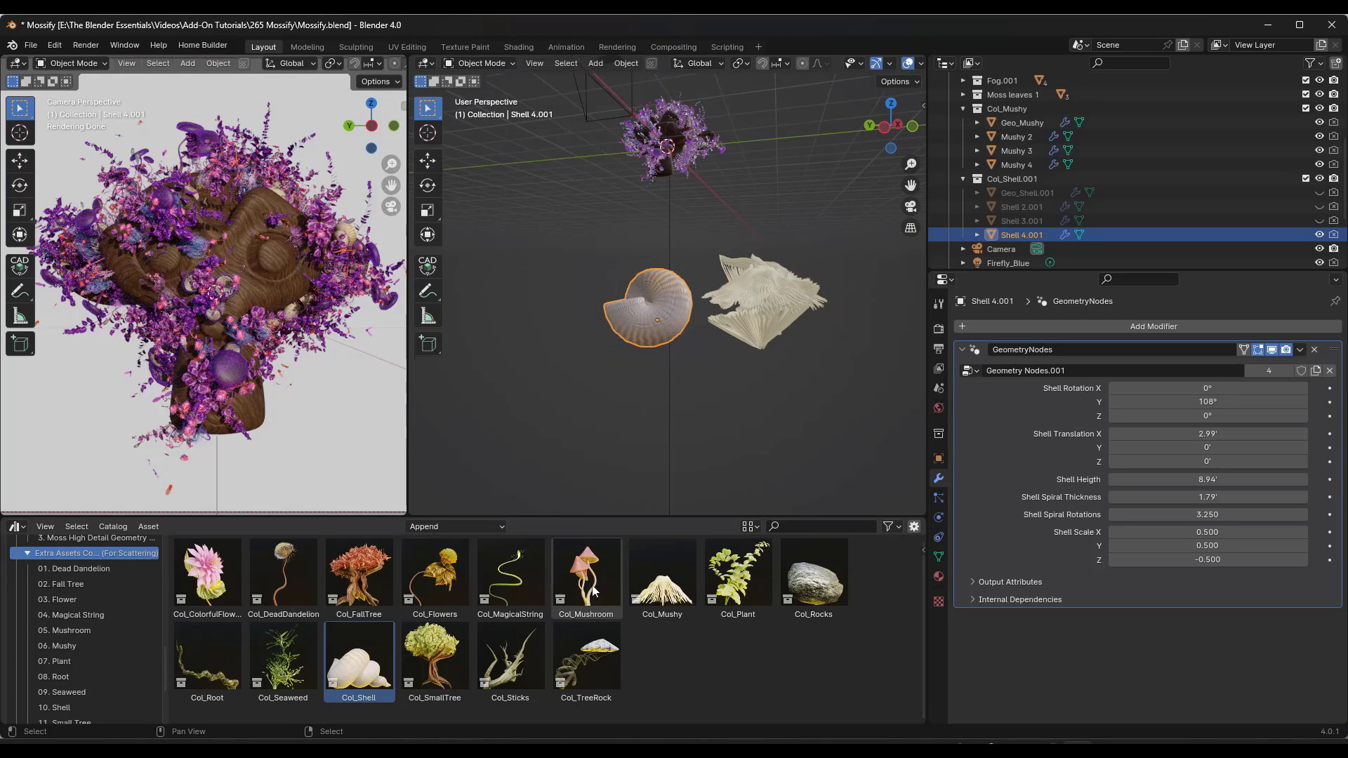
Add Col_MagicalString to the scene as real objects with Instance unticked.
drag(518, 582, 556, 294)
middle_drag(555, 277, 548, 243)
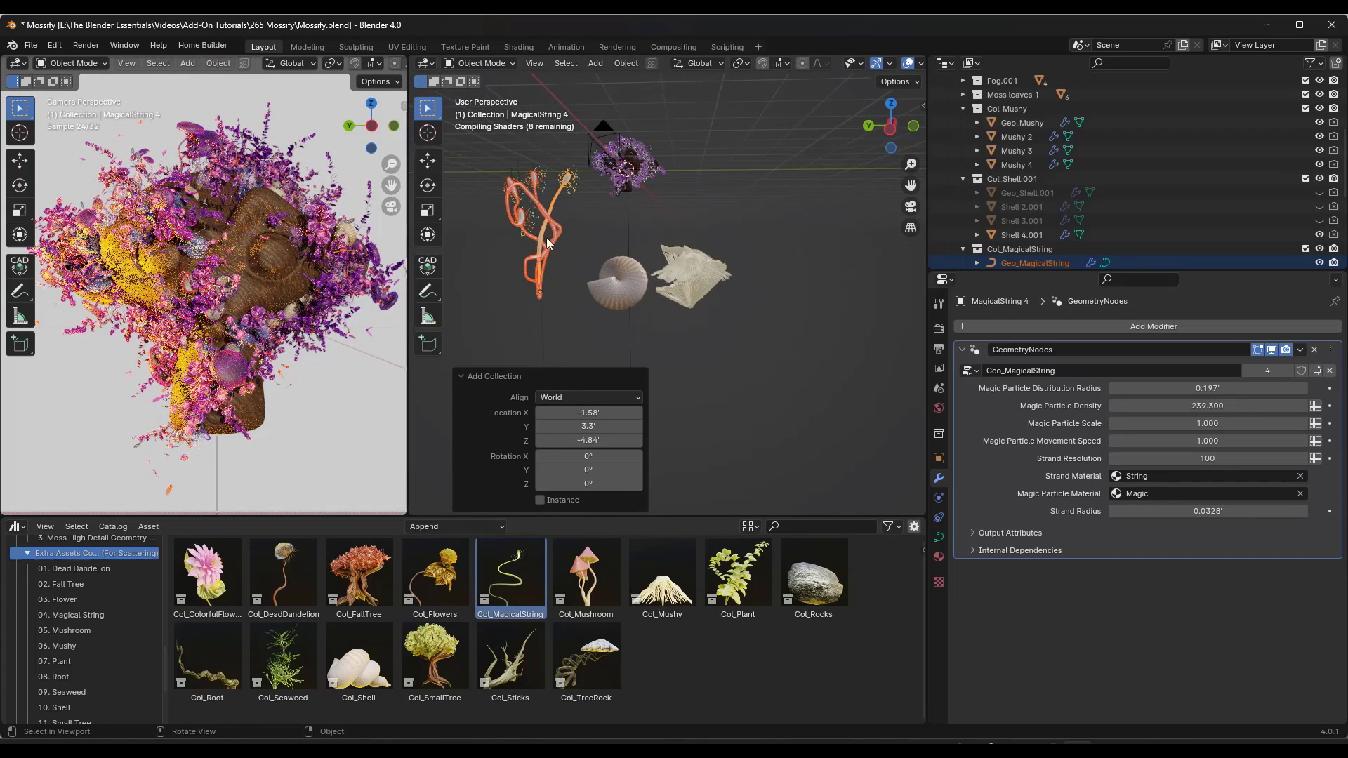
scroll(536, 167, up, 5)
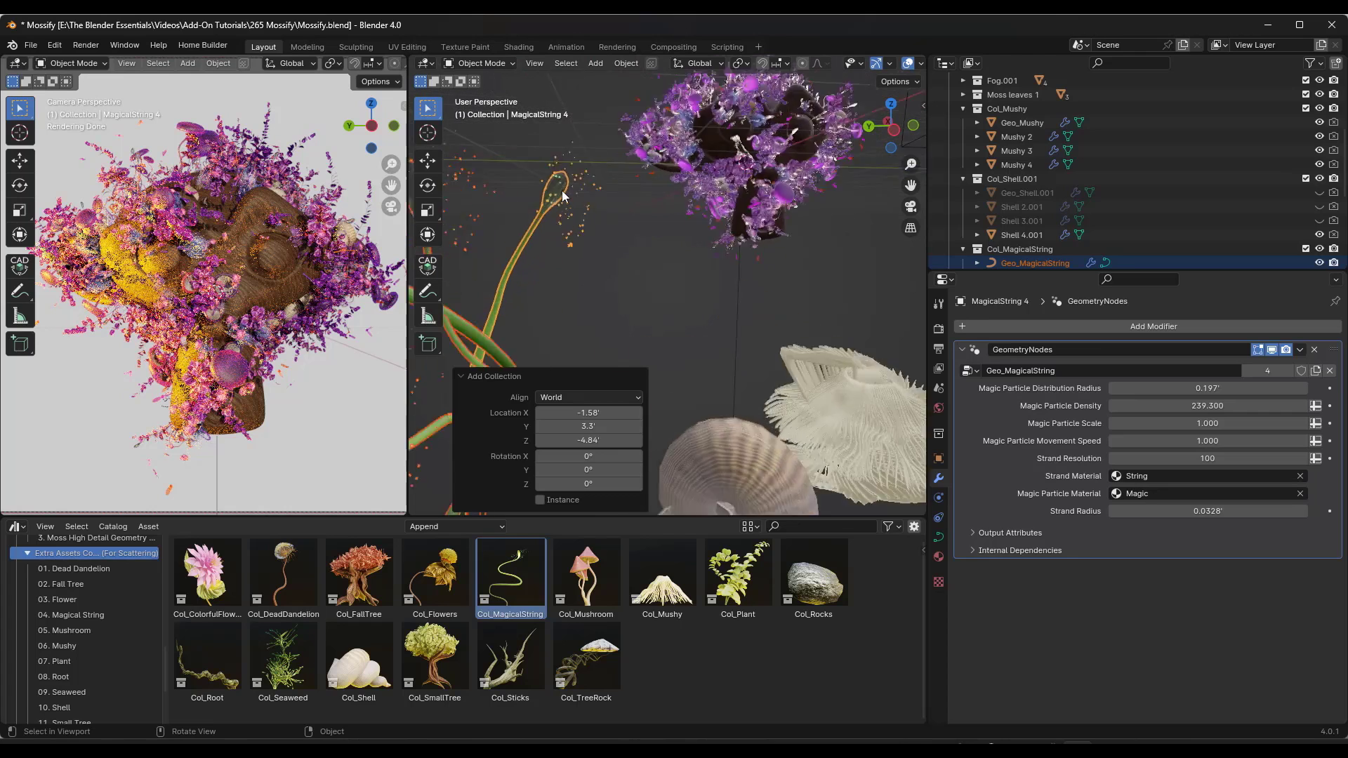
scroll(563, 189, down, 3)
scroll(685, 260, down, 3)
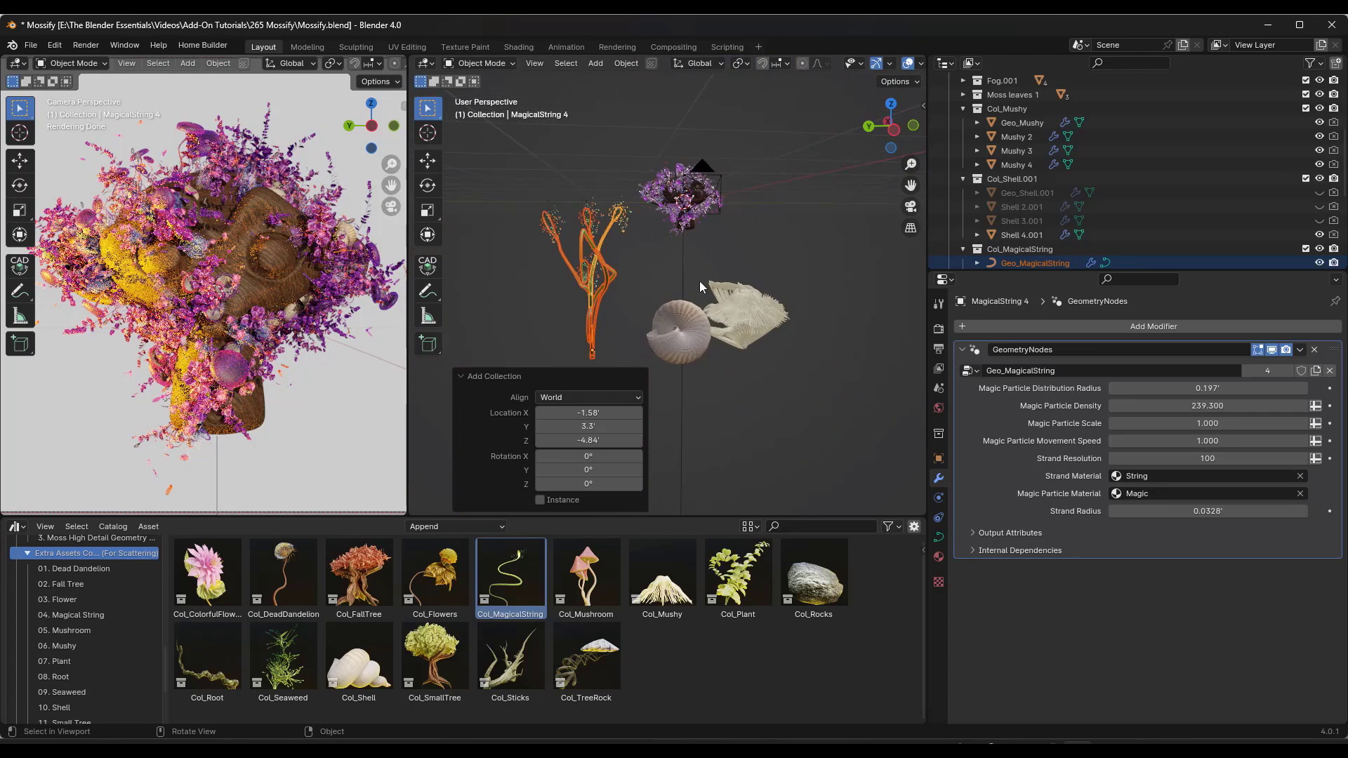
scroll(617, 275, up, 4)
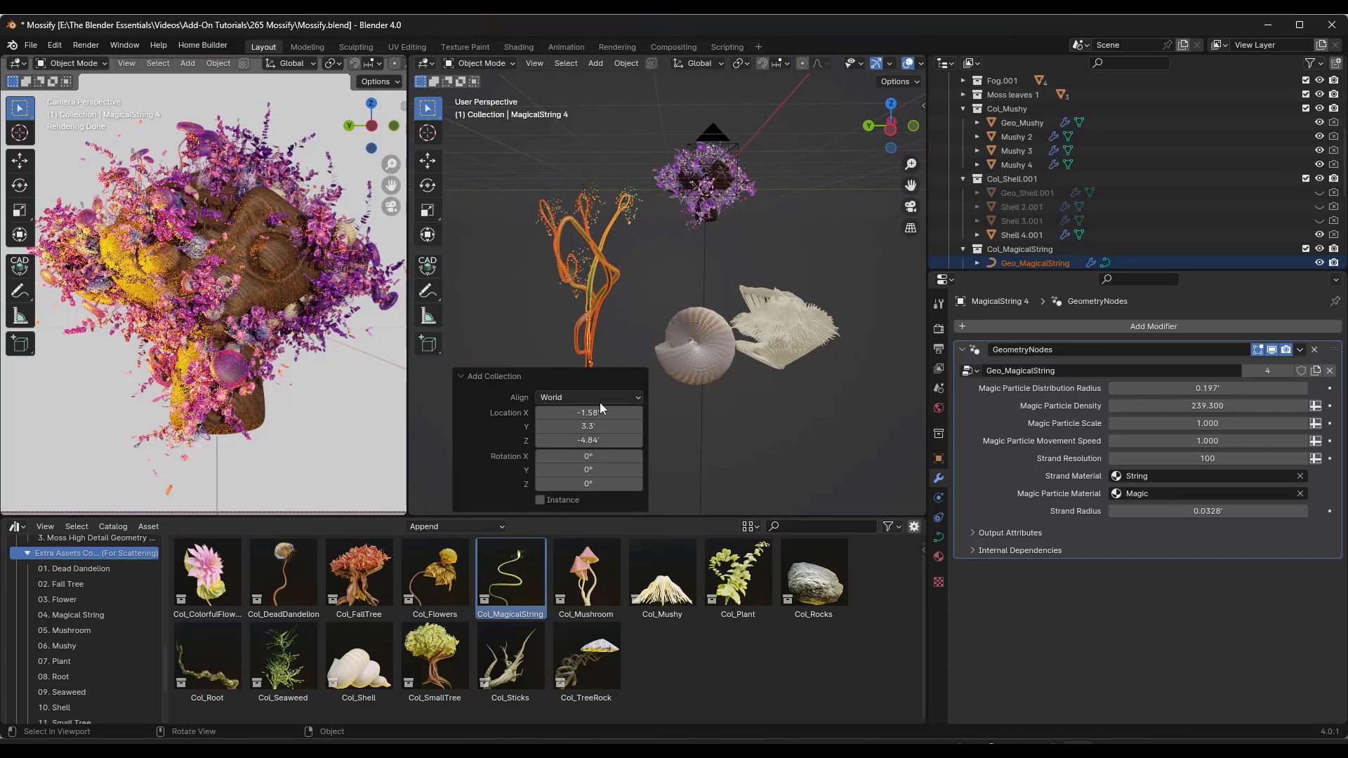
click(540, 500)
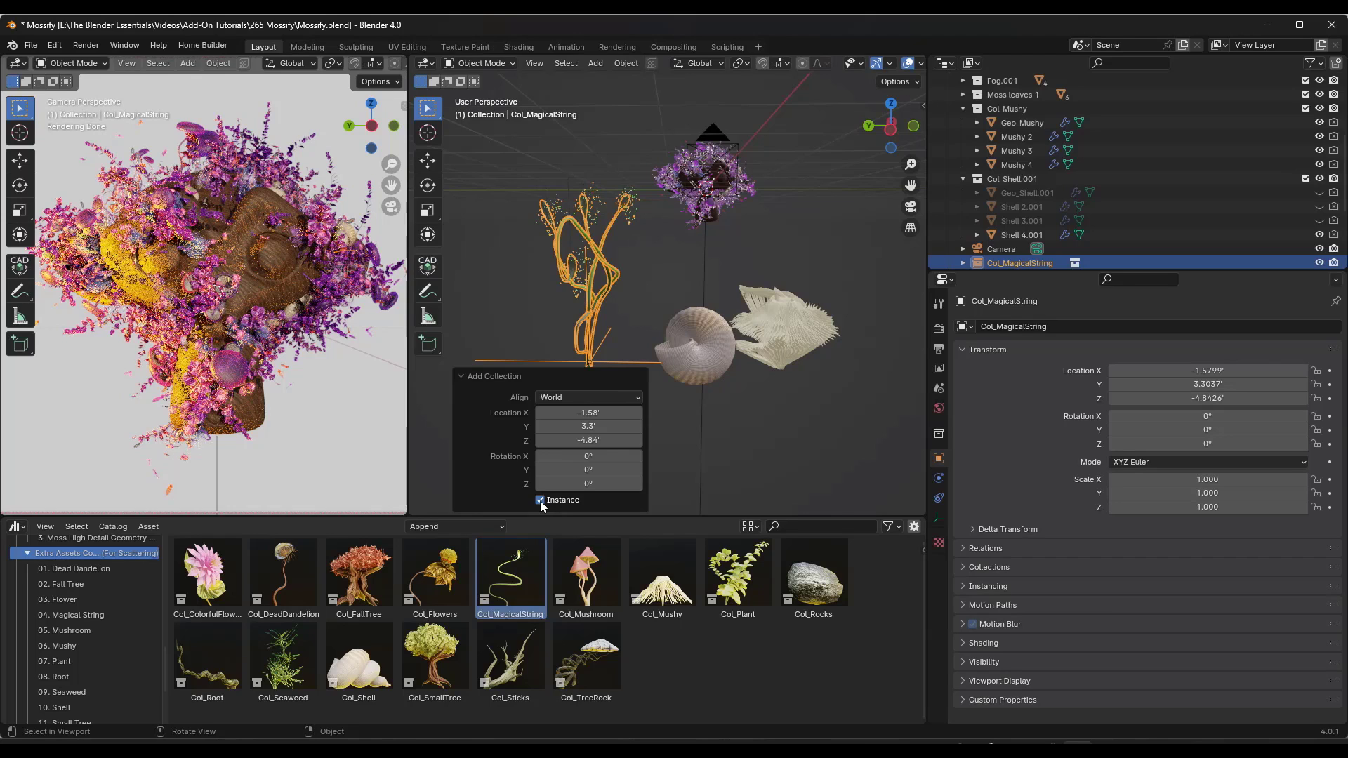
click(540, 500)
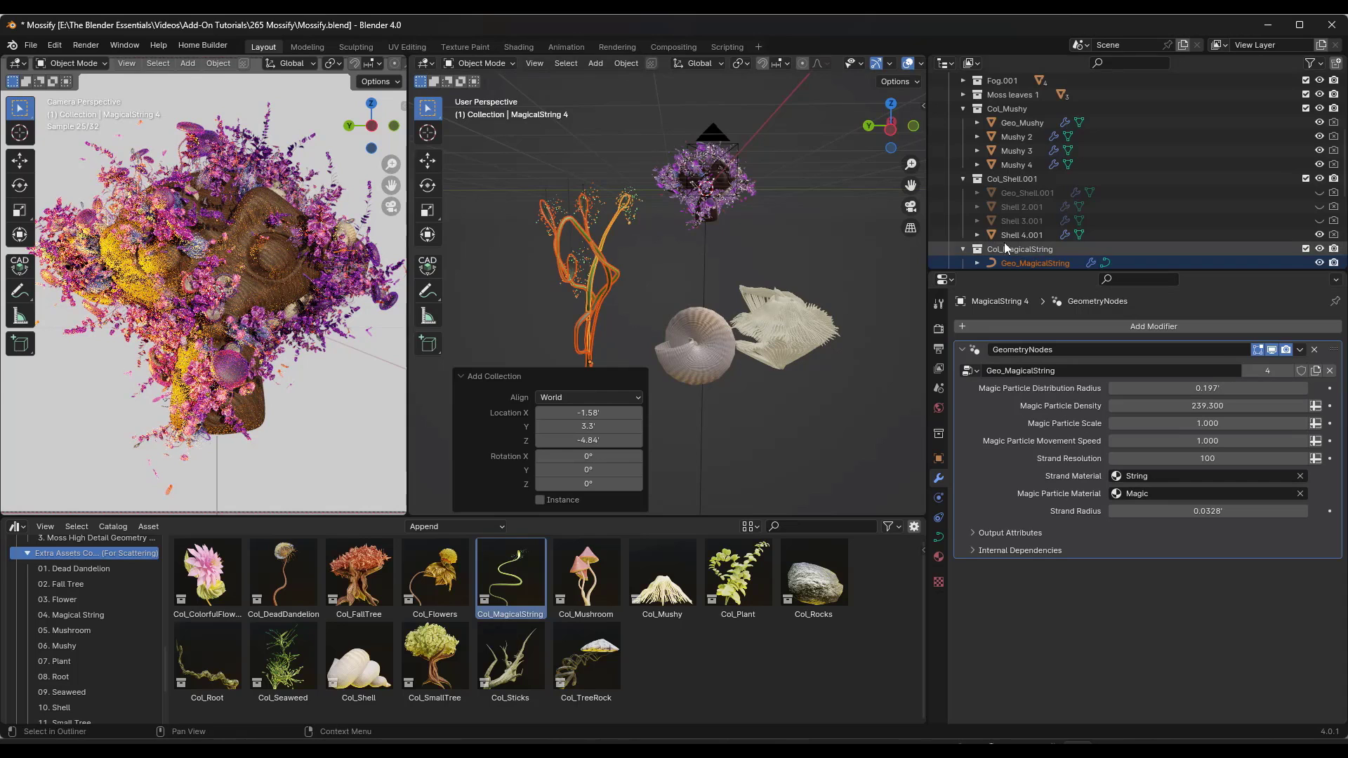
scroll(1029, 210, down, 3)
Give Geo_MagicalString particle radius 0.697', density 239.380 and scale 2.980.
click(1030, 180)
click(1026, 194)
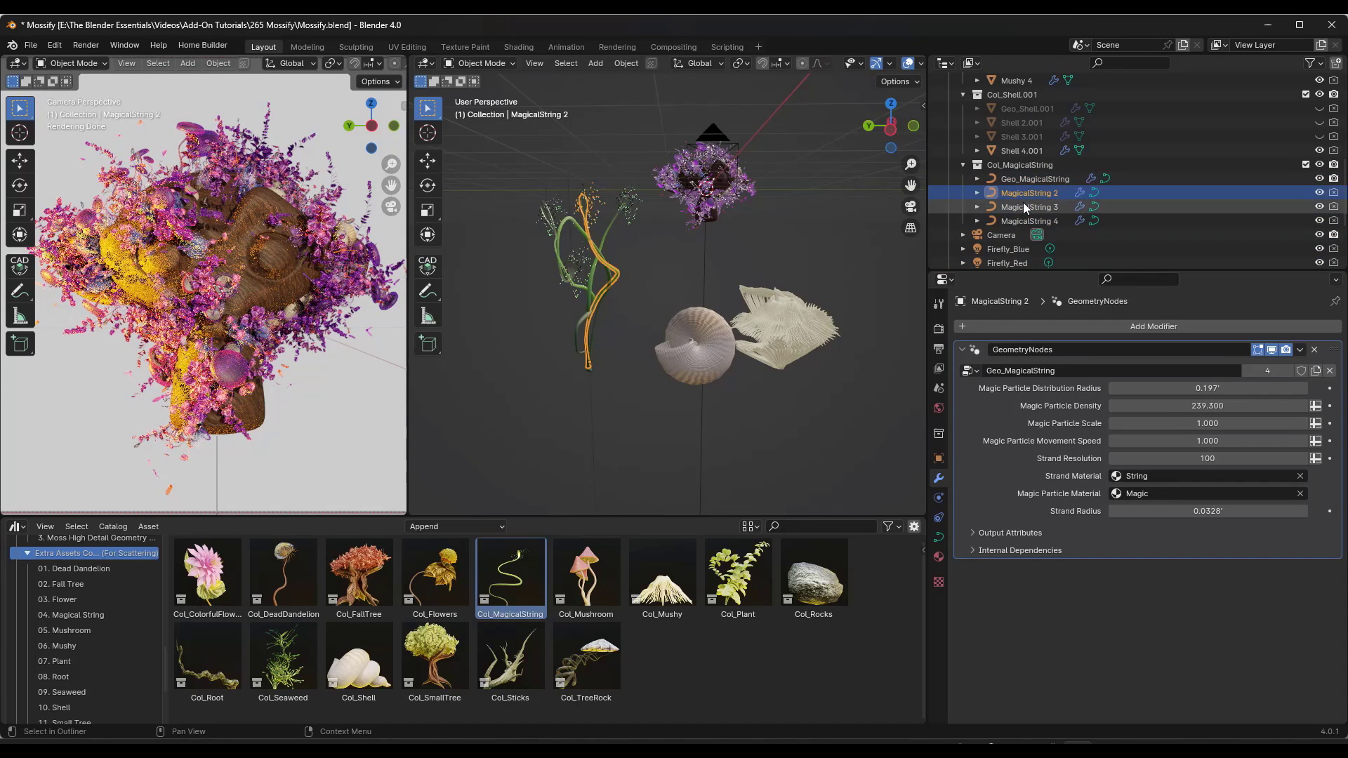
click(1024, 221)
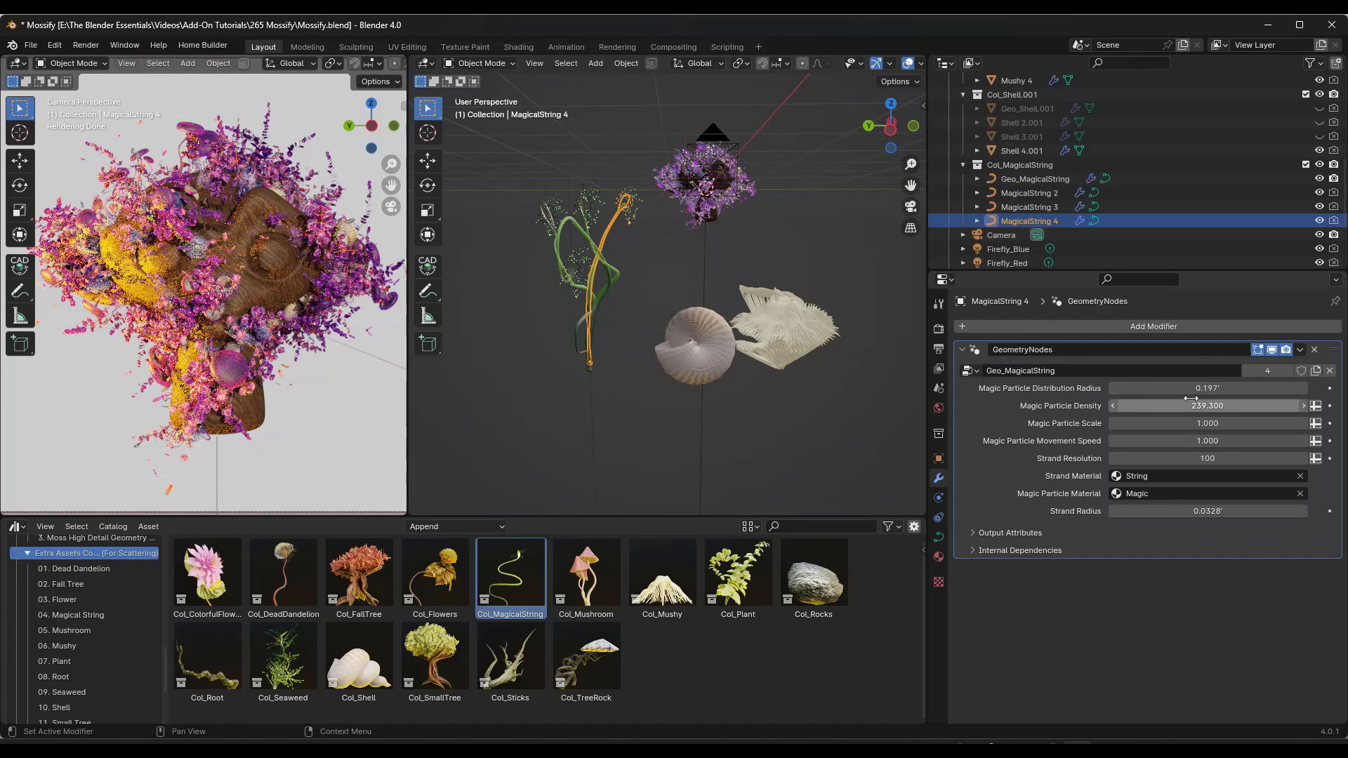
click(1035, 179)
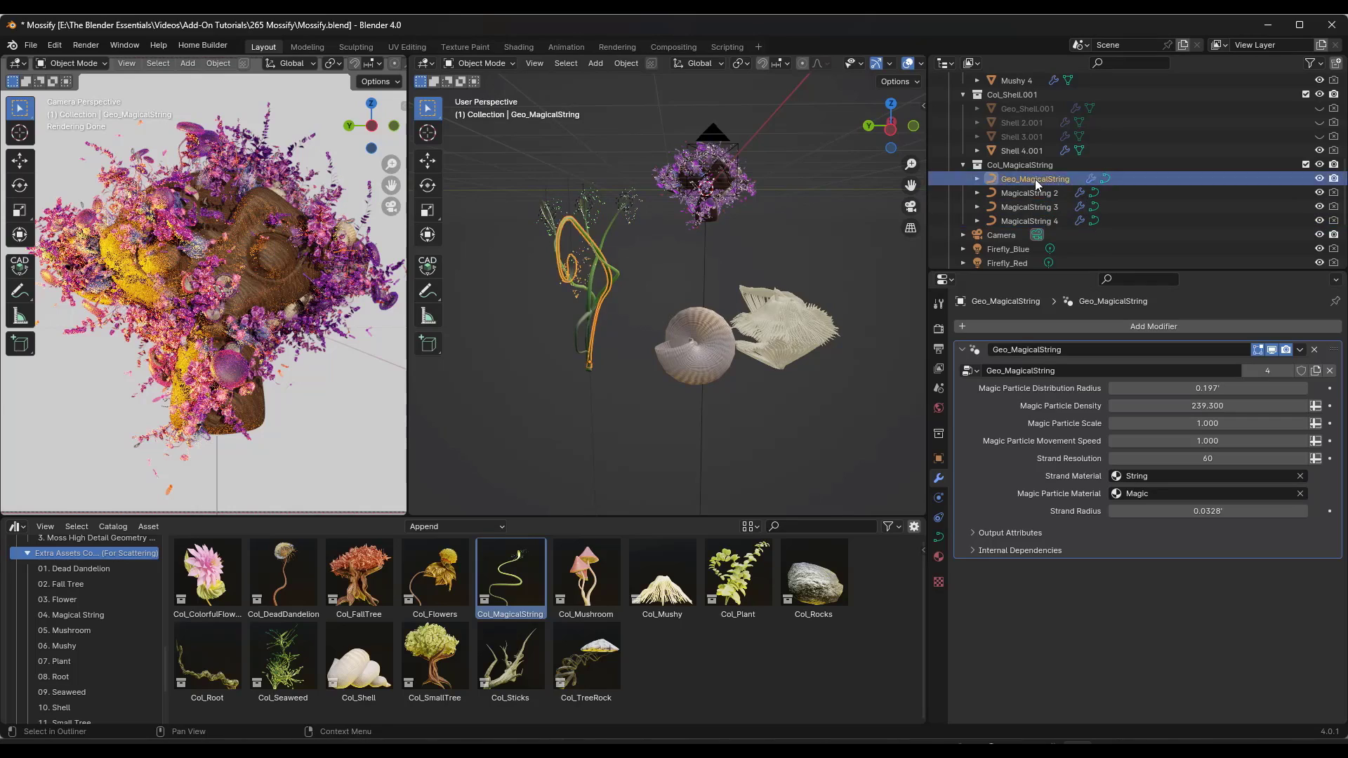
drag(1198, 390, 1327, 390)
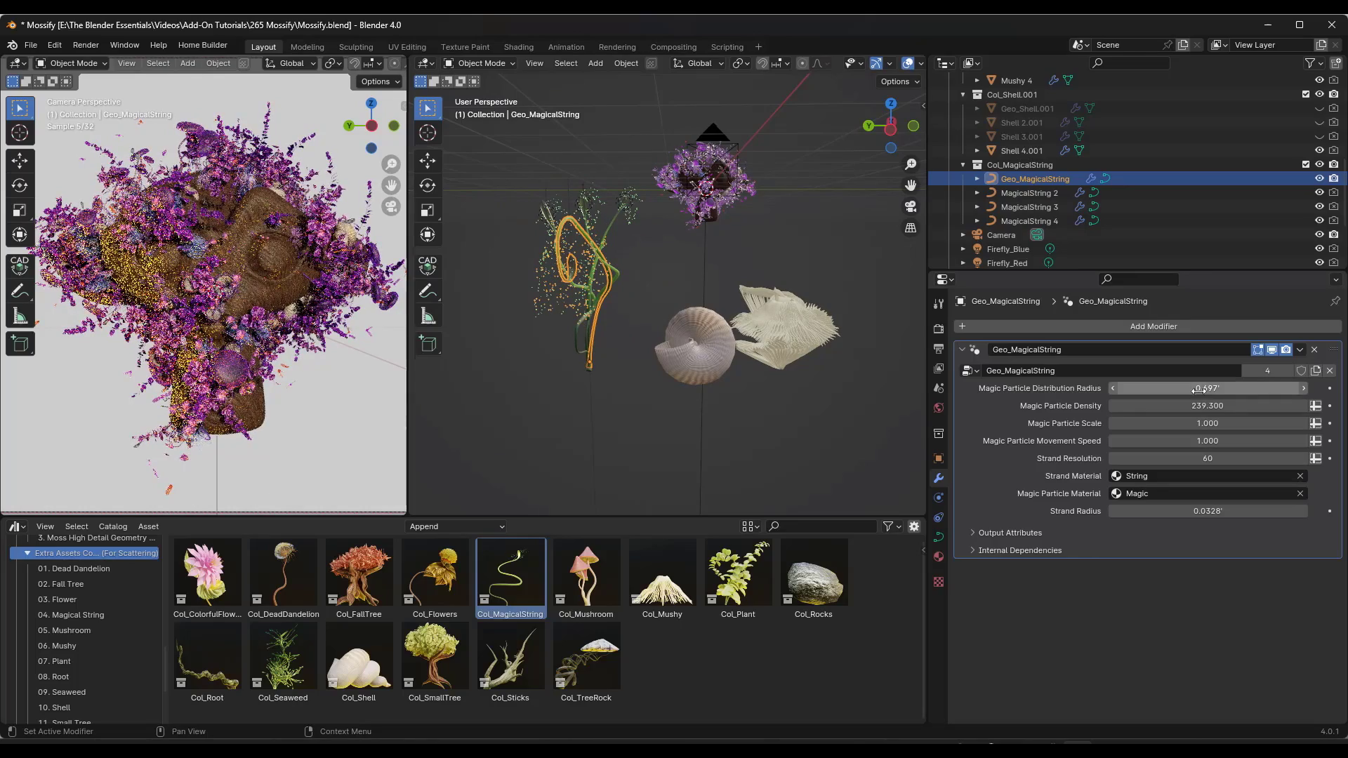
drag(1207, 405, 1263, 424)
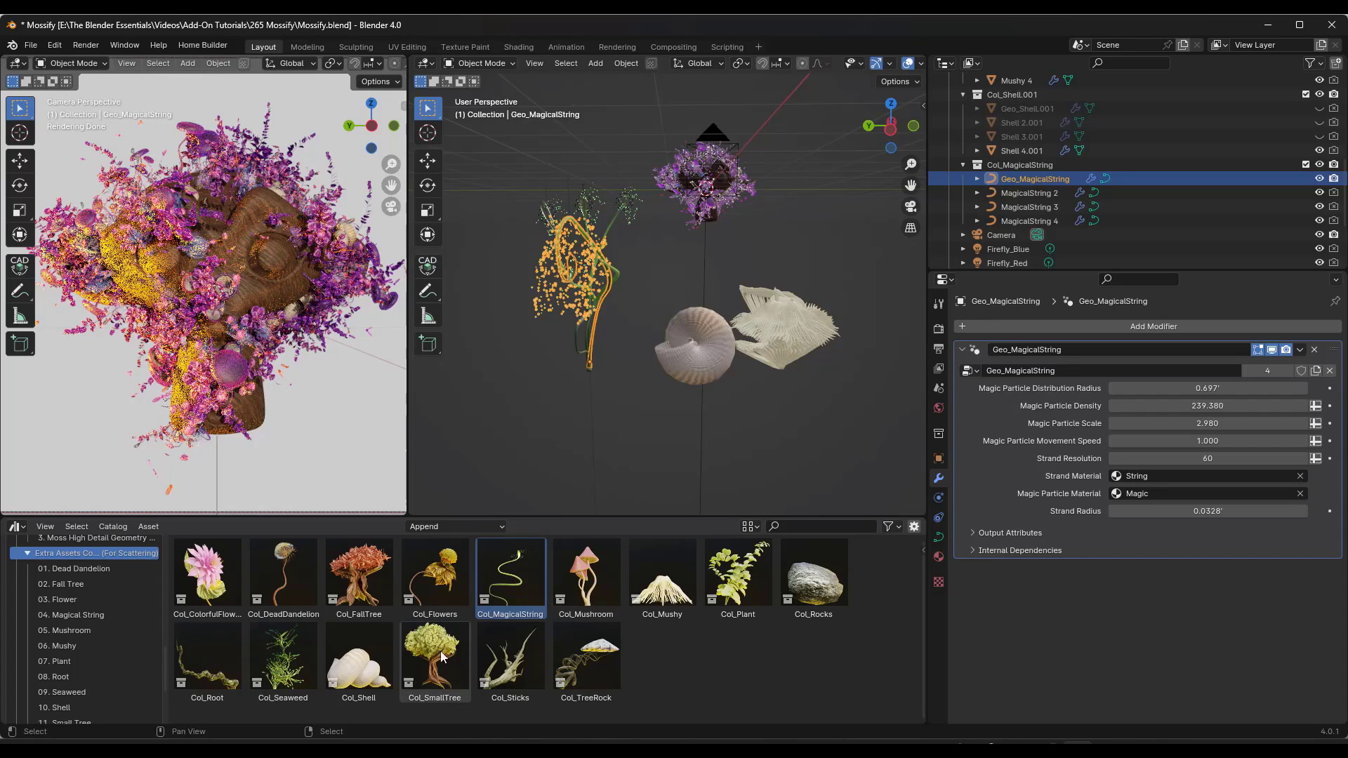
Add a second Col_Shell collection to the scene.
drag(355, 667, 886, 350)
scroll(874, 329, down, 3)
middle_drag(874, 329, 700, 321)
scroll(701, 321, up, 8)
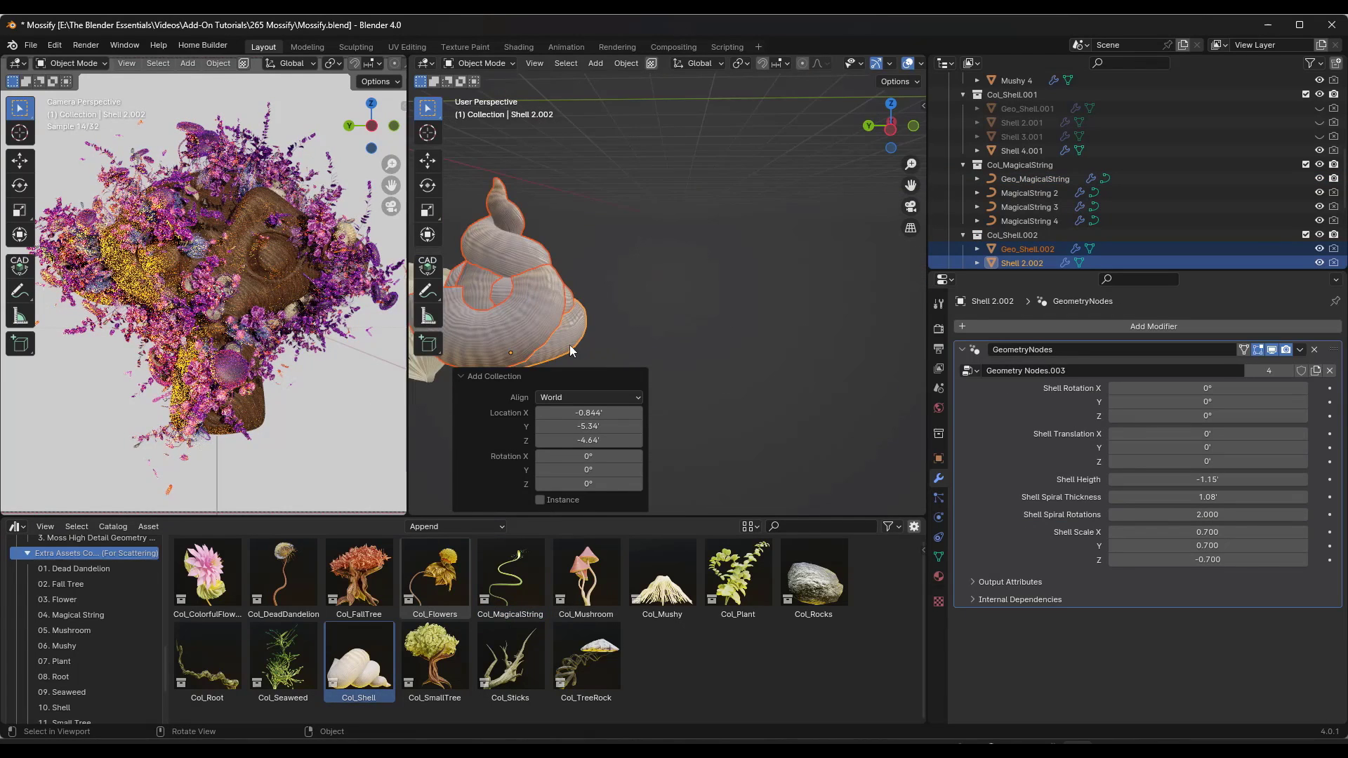
scroll(632, 316, down, 3)
scroll(530, 318, up, 4)
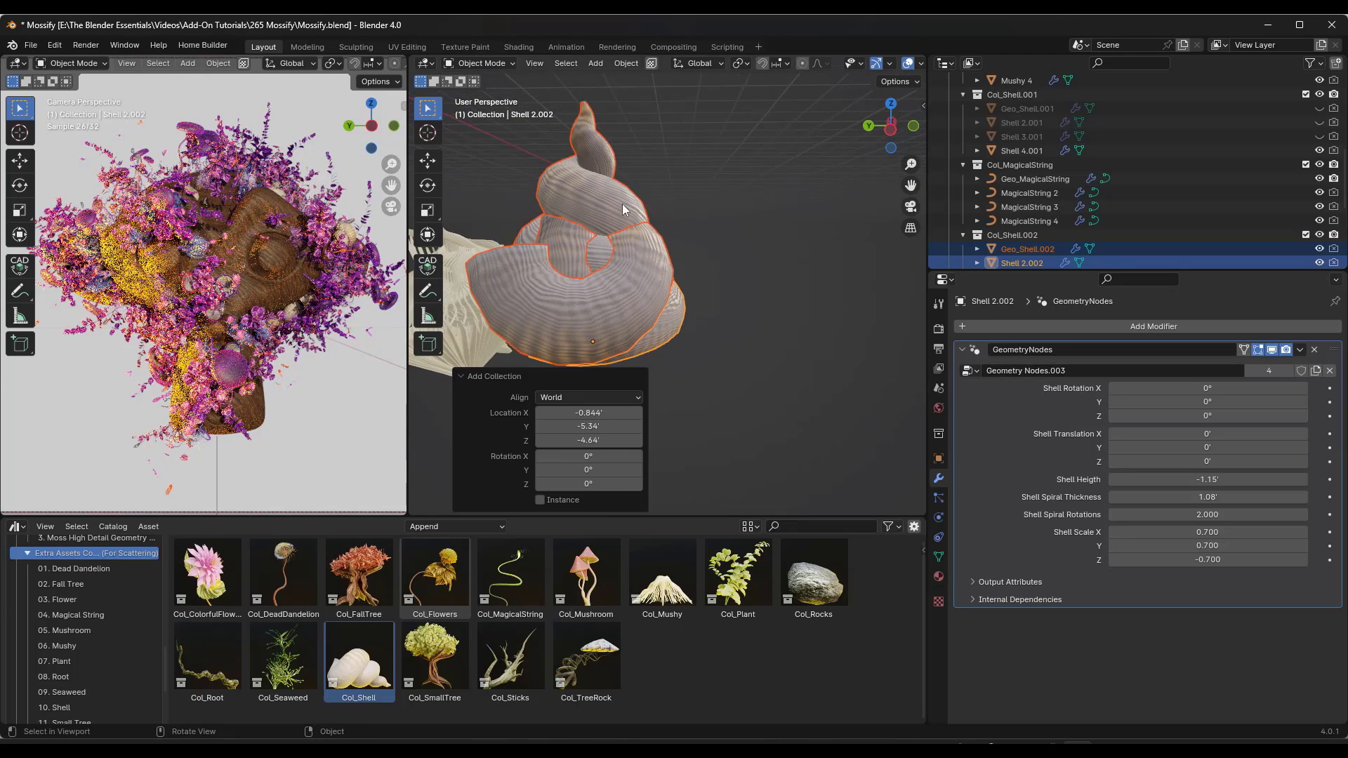
Select Geo_Shell.002 and hide the Shell 2.002, 3.002 and 4.002 variants.
click(1011, 248)
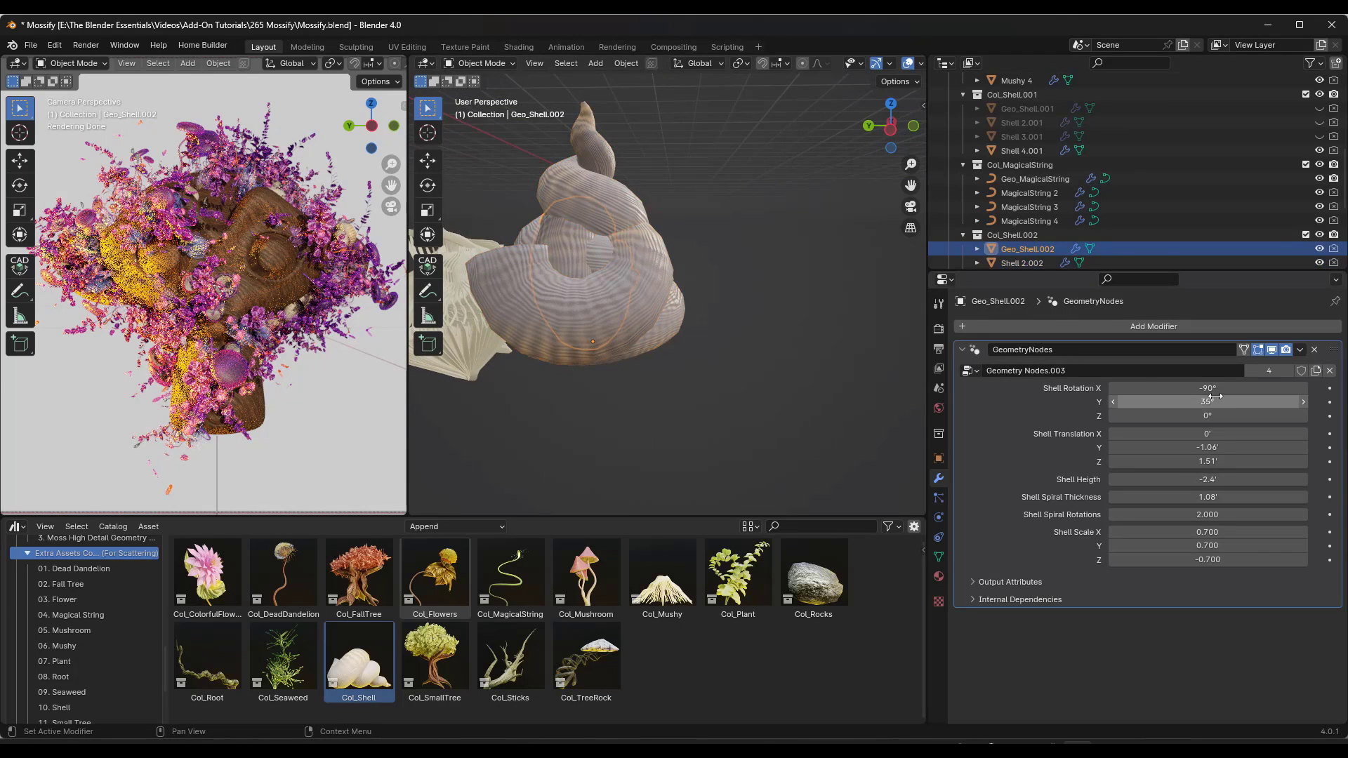
drag(1222, 389, 1225, 390)
scroll(1319, 239, down, 1)
click(1319, 234)
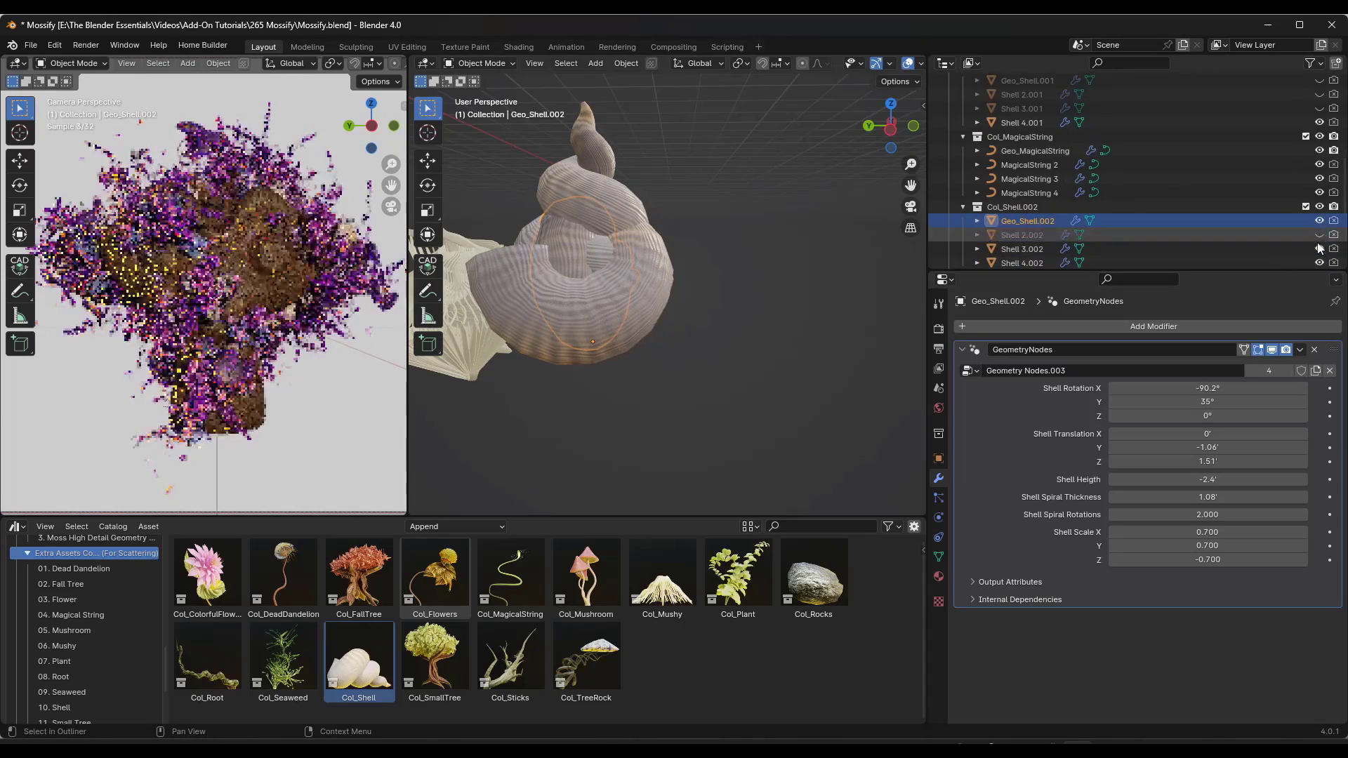
click(1319, 249)
click(1320, 262)
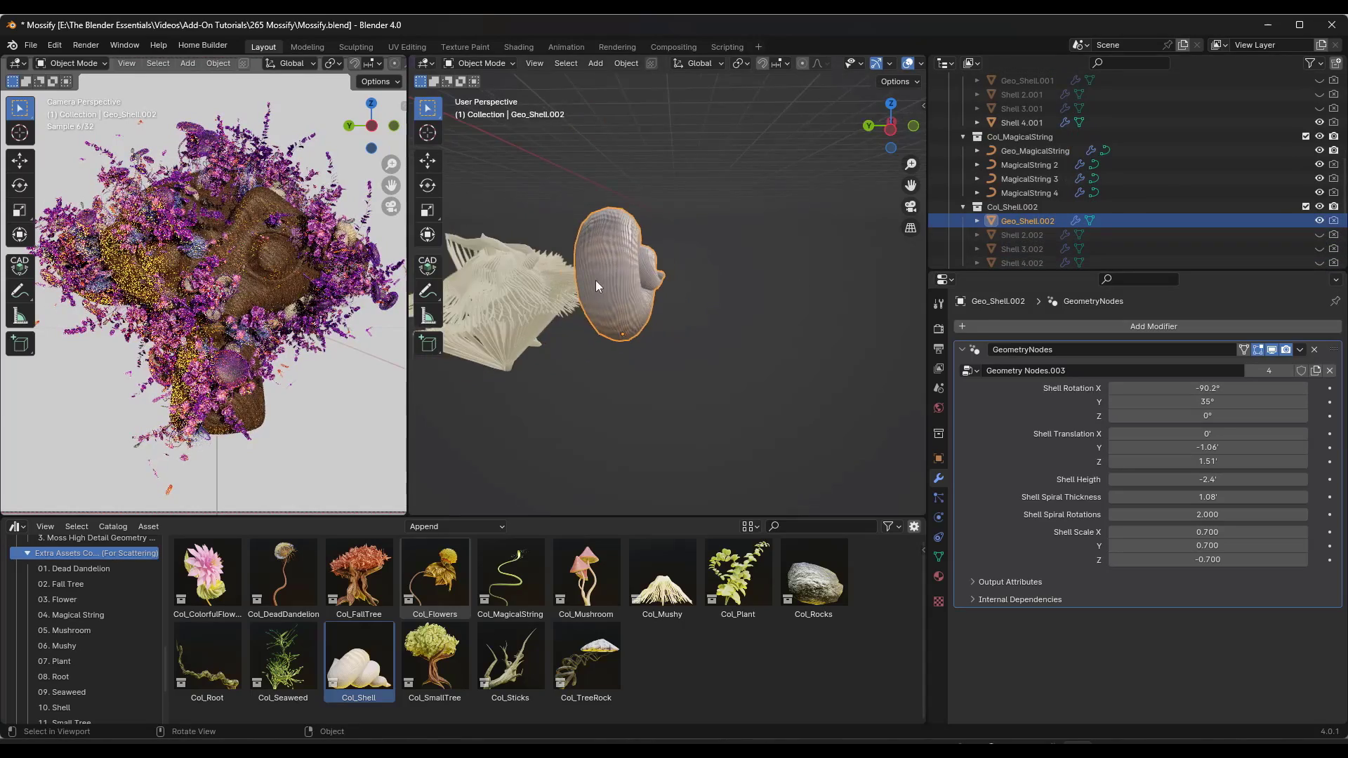
Tilt Geo_Shell.002 to -83.9° X and 24.9° Y and set Shell Height to -5.15'.
mouse_move(595, 280)
middle_down()
mouse_move(524, 271)
mouse_move(580, 259)
middle_up()
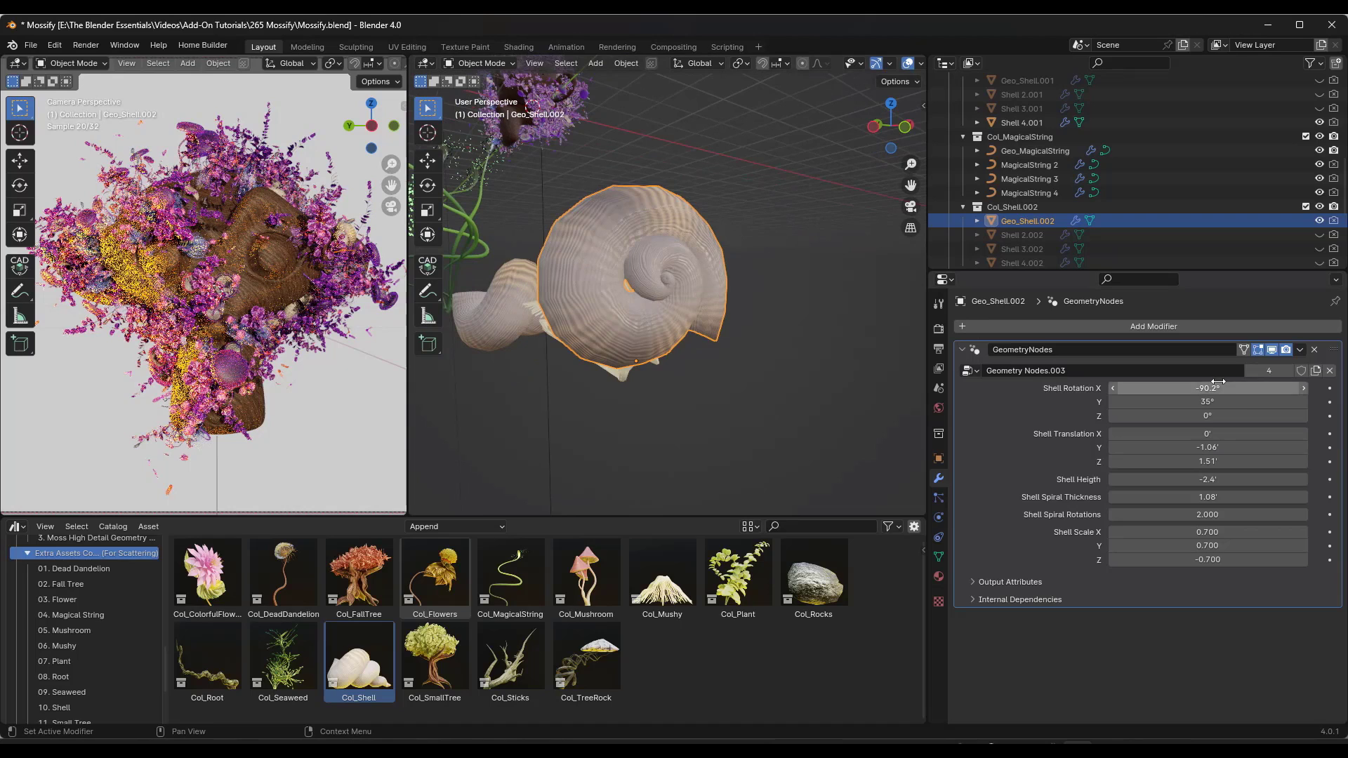
drag(1218, 382, 1169, 401)
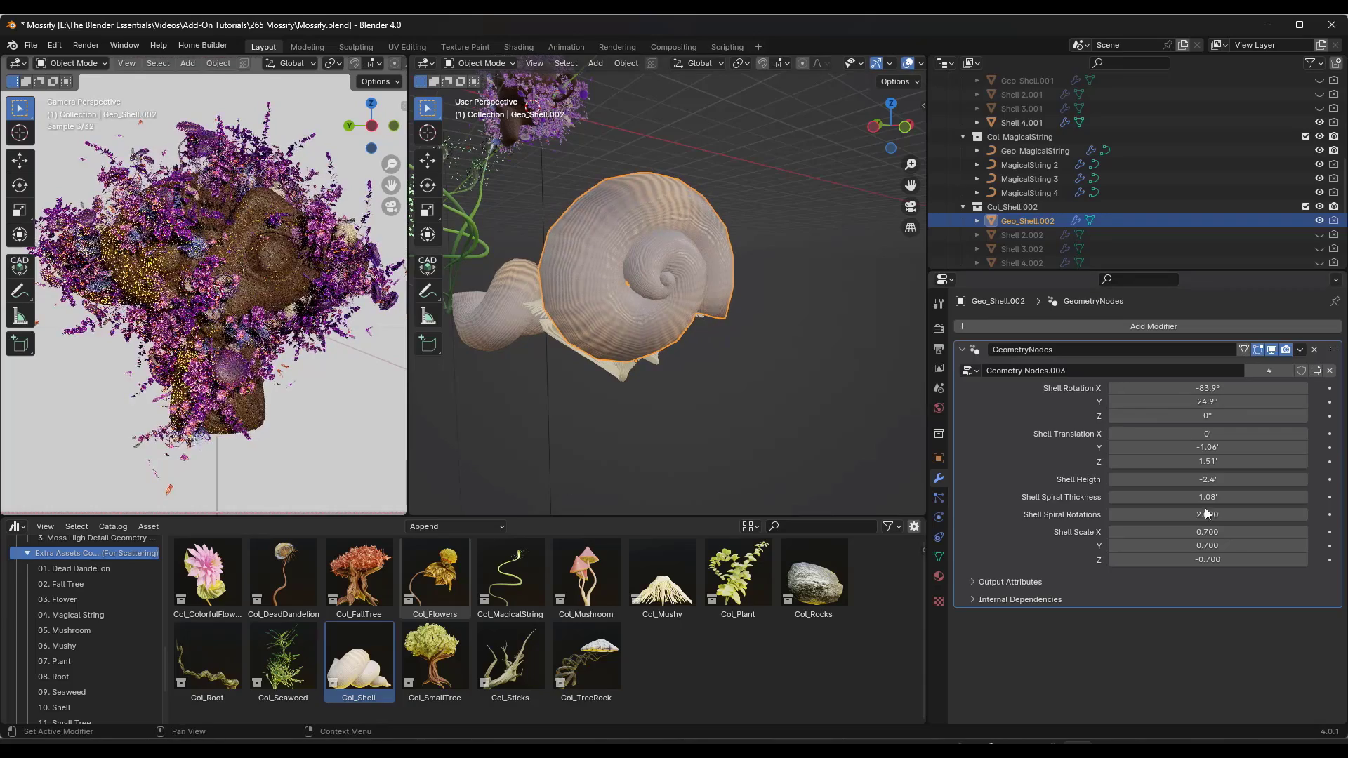
drag(1206, 479, 1151, 480)
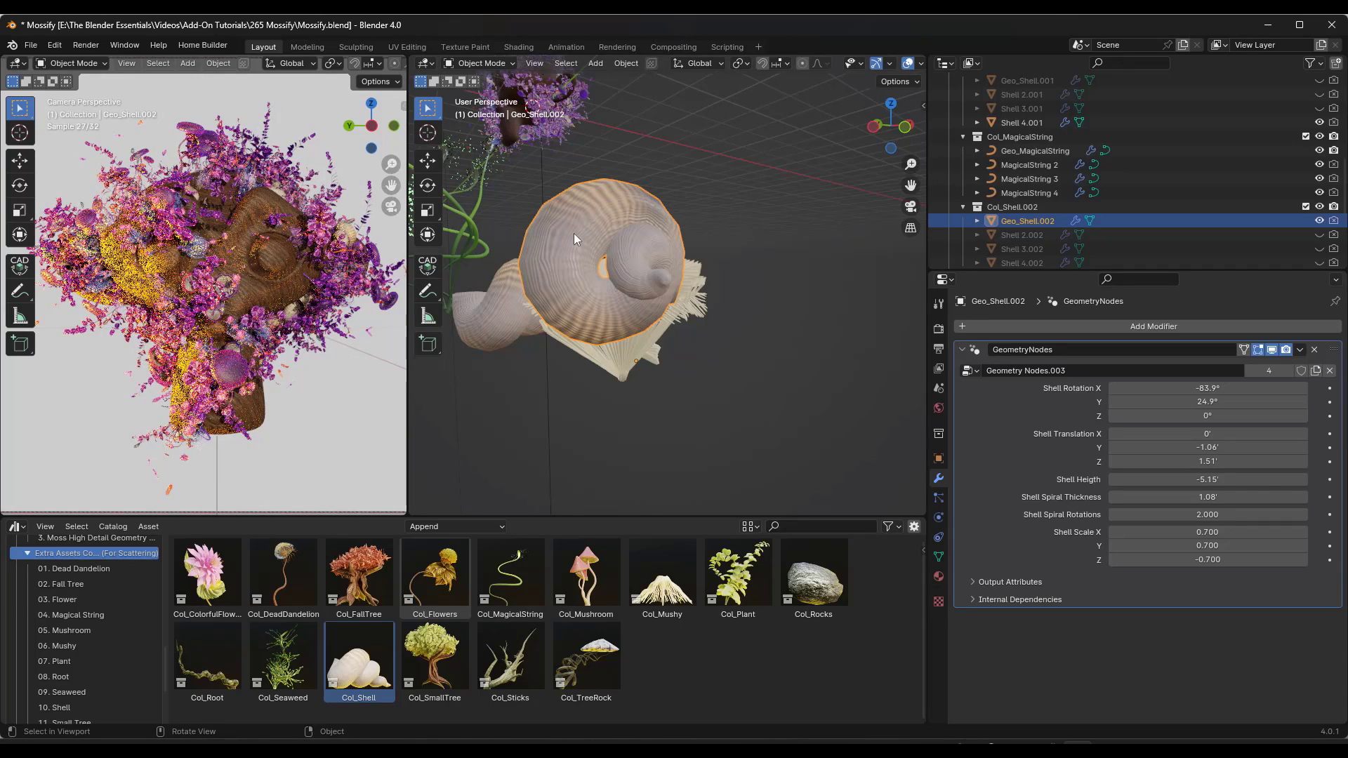
middle_drag(574, 233, 841, 281)
Set Suzanne's Extra Asset Collection 2 to Col_MagicalString and hide that source collection.
click(584, 130)
scroll(736, 249, up, 3)
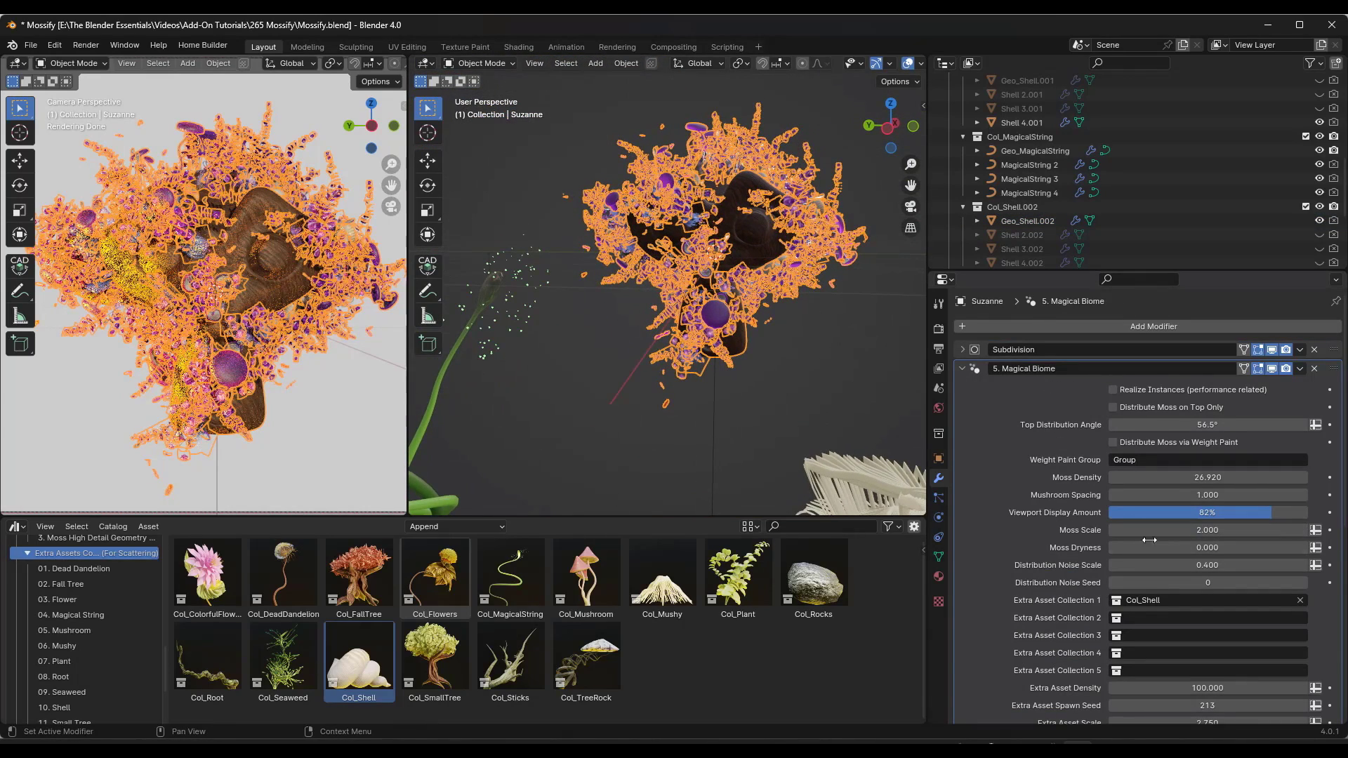
scroll(1084, 572, down, 1)
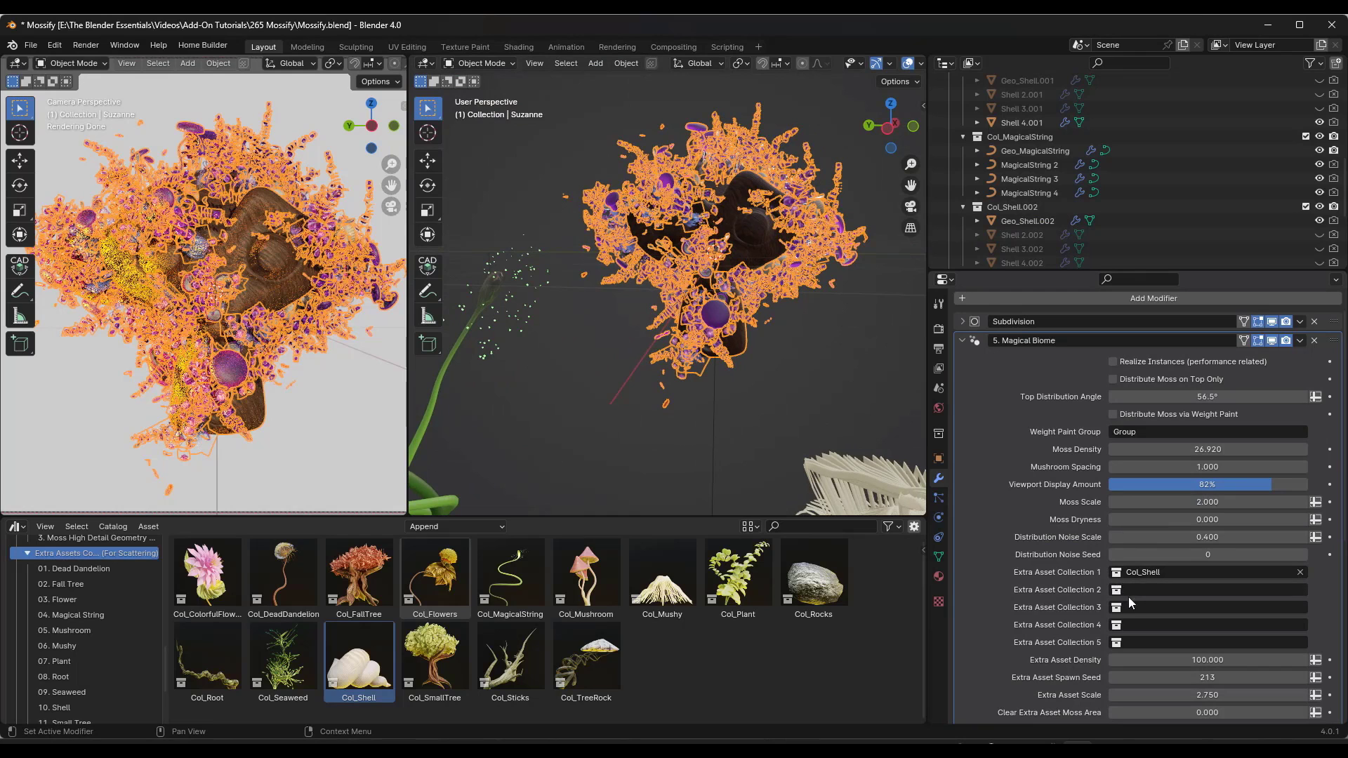
click(1121, 595)
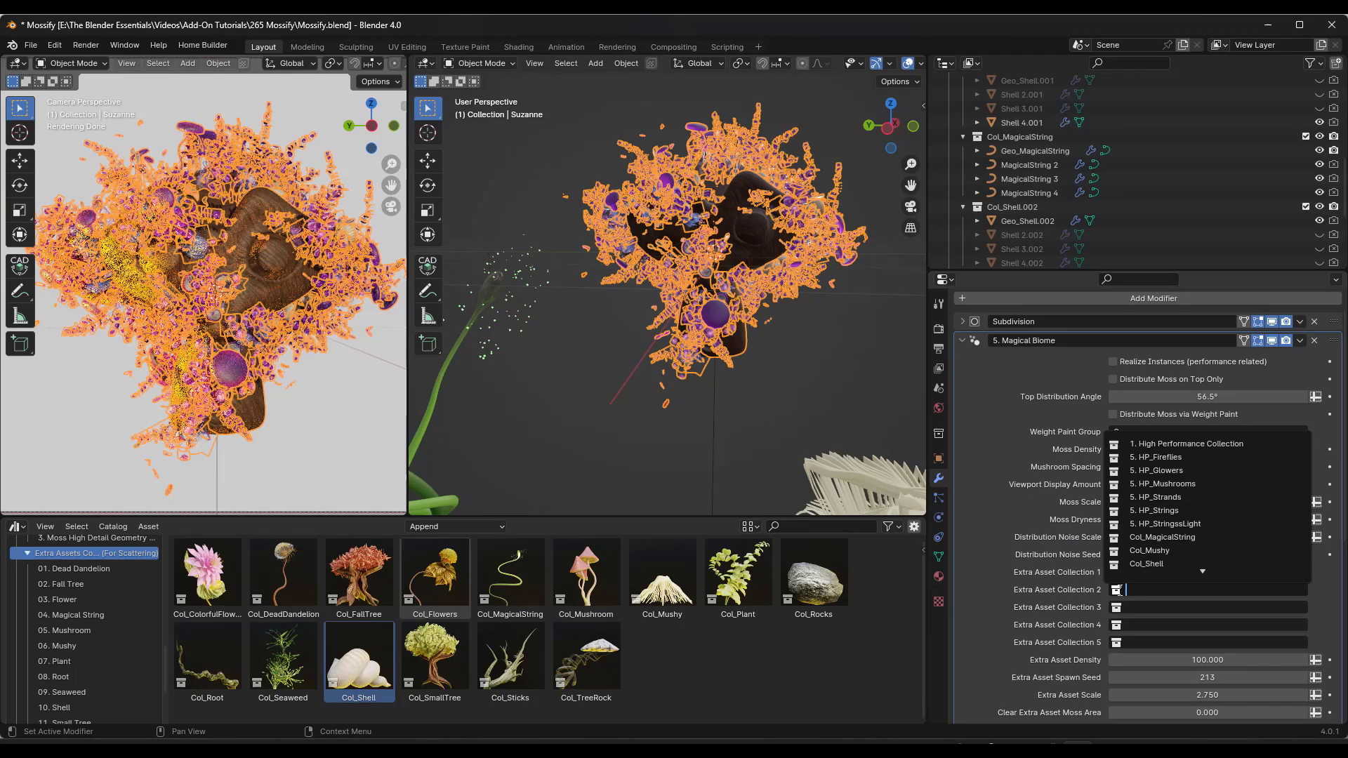
click(1173, 544)
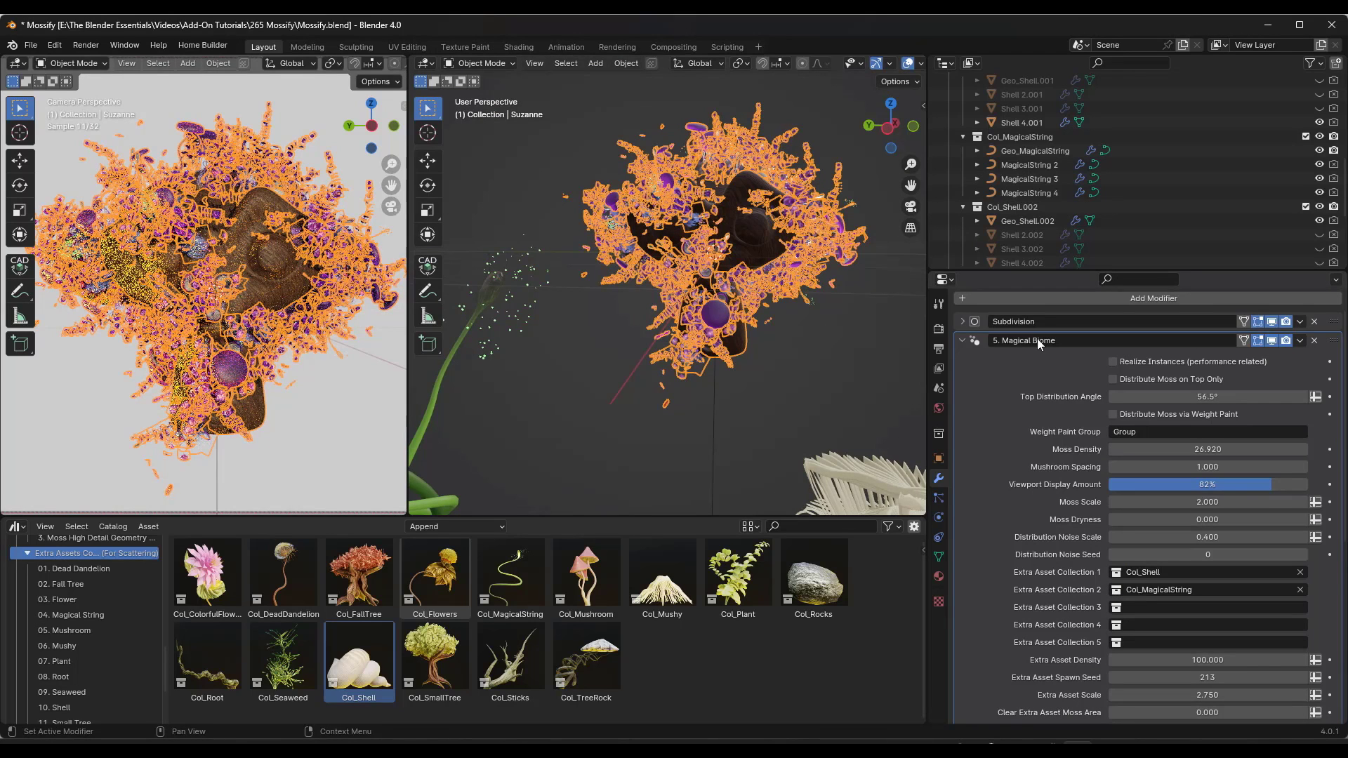
click(1334, 136)
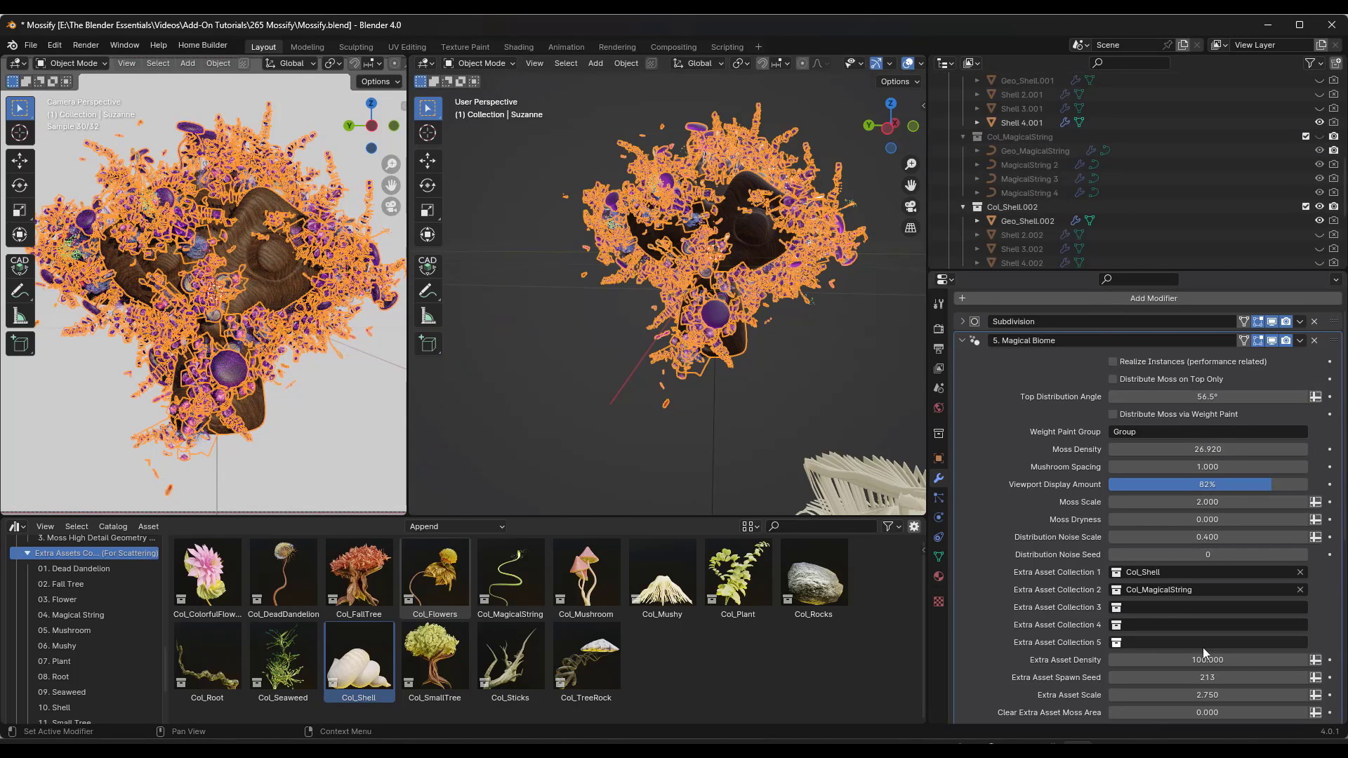
Set Extra Asset Collection 3 to Col_Mushy and raise extra asset density to 102.300.
scroll(1225, 647, down, 3)
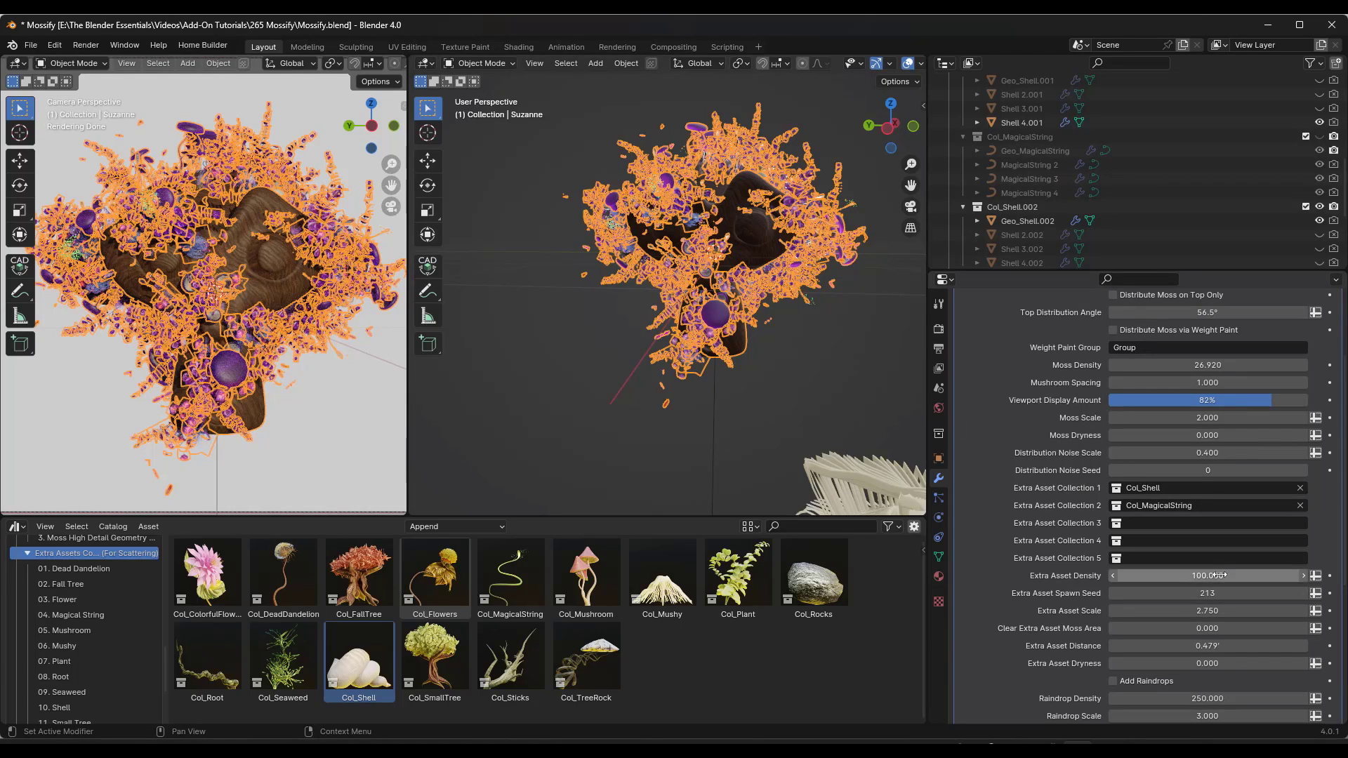
click(1117, 527)
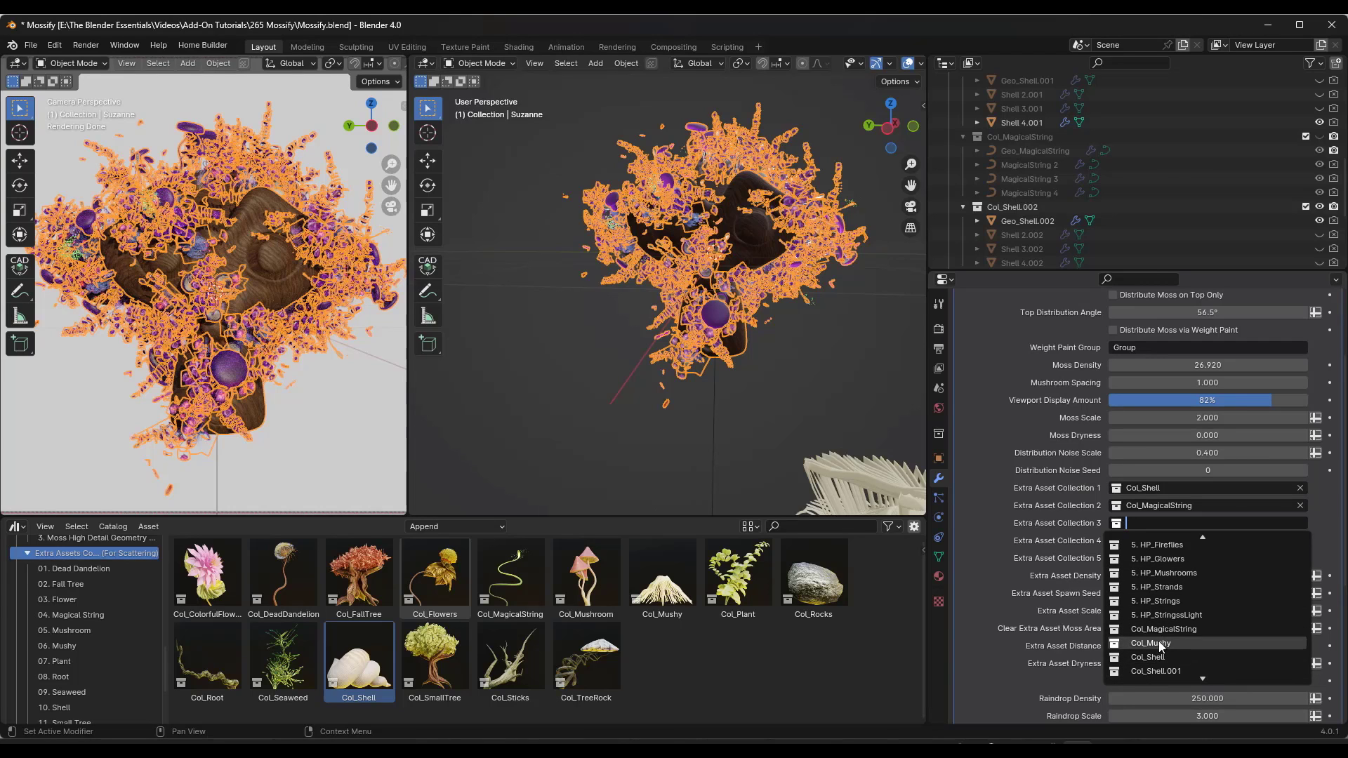
click(1160, 643)
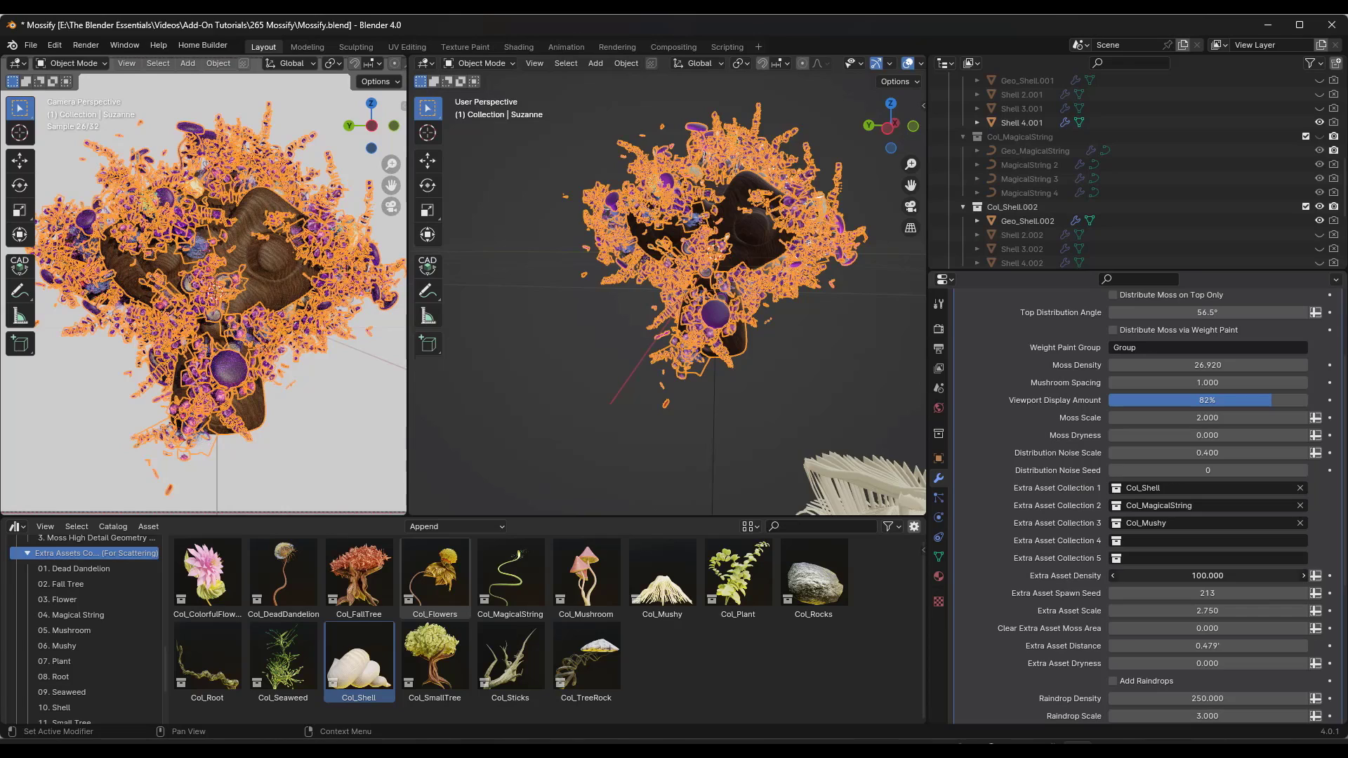
drag(1207, 576, 1166, 593)
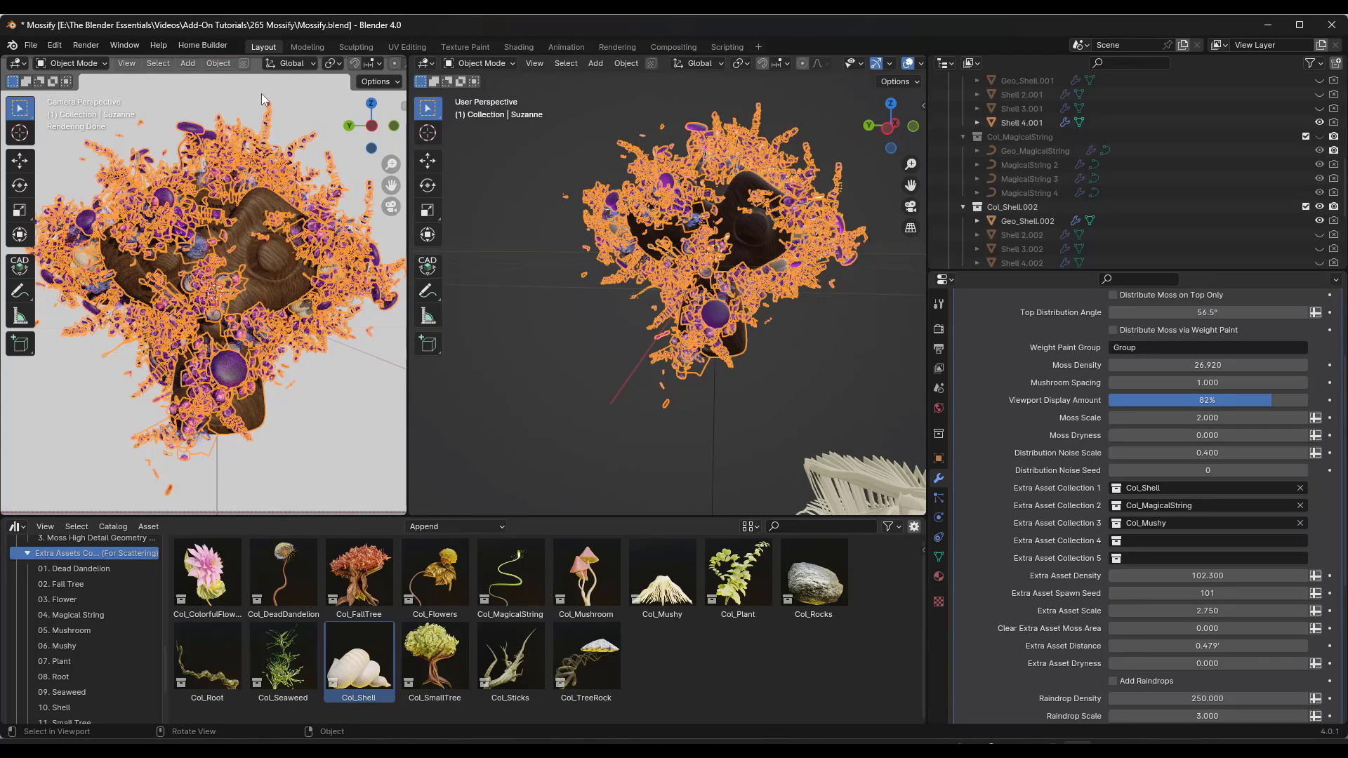
click(297, 94)
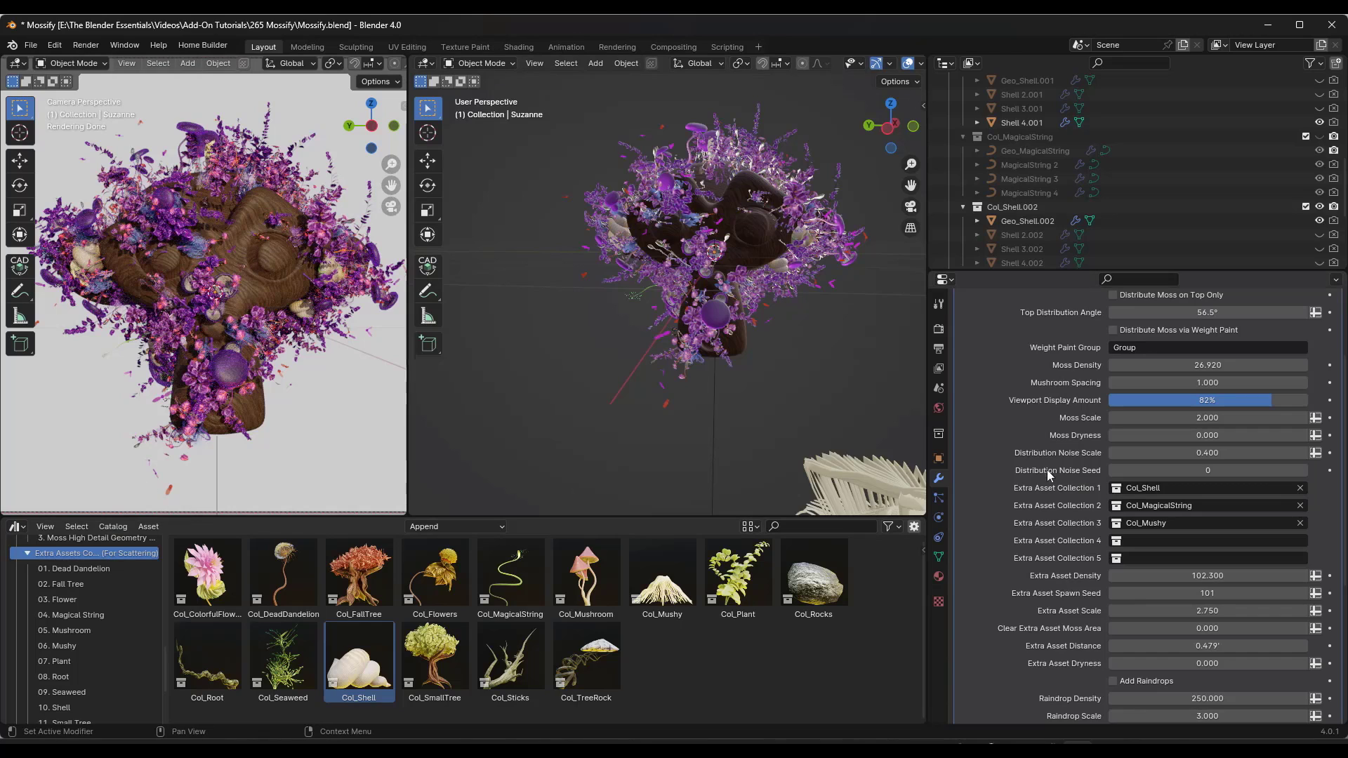
scroll(1074, 428, up, 4)
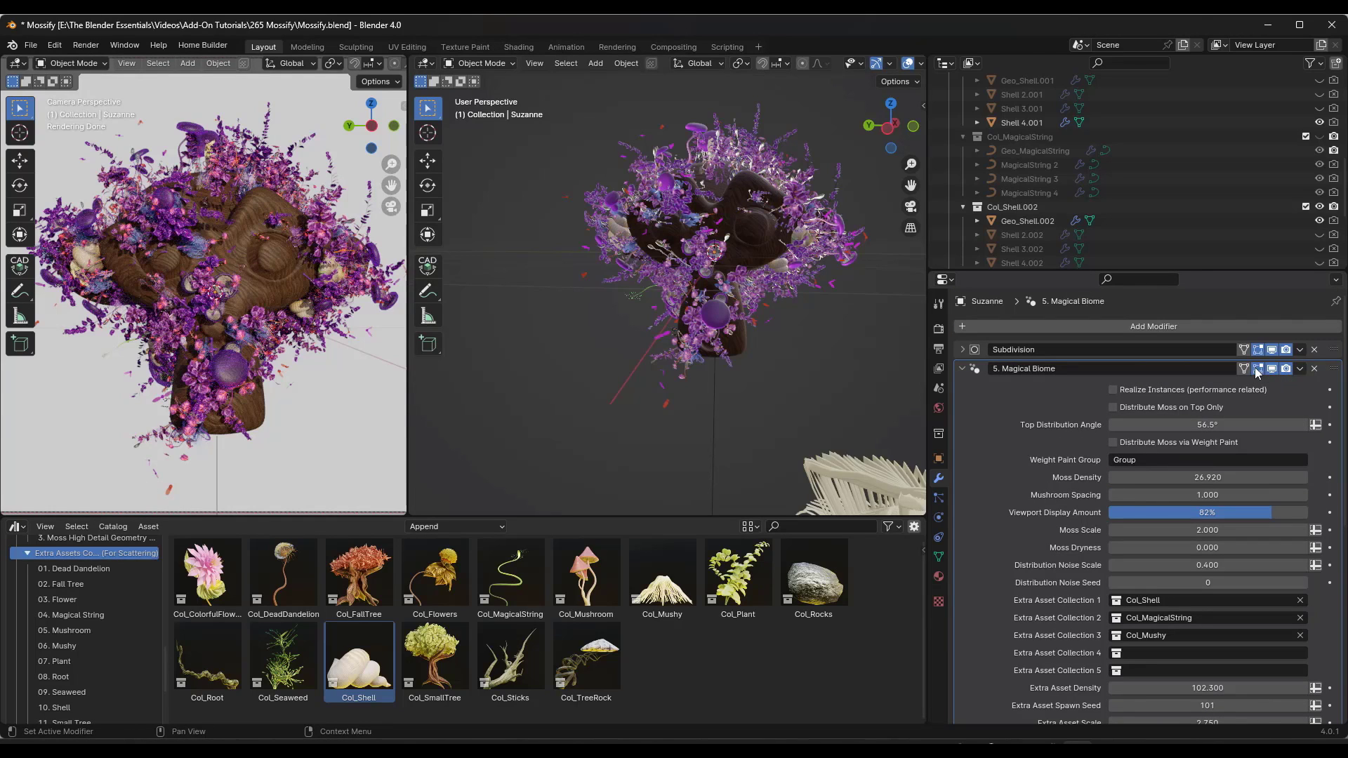
Disable and collapse the Magical Biome, then apply 7. Ocean Biome to Suzanne.
click(1270, 369)
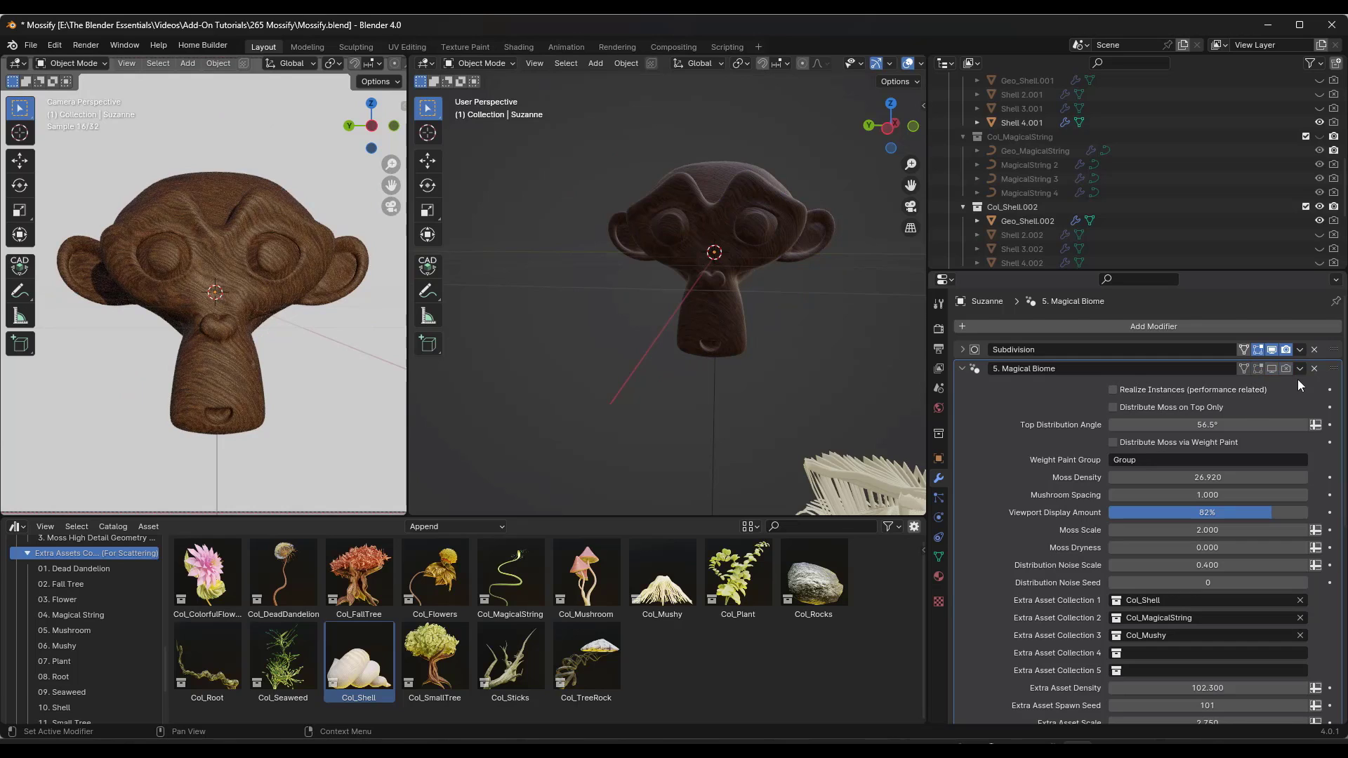
click(962, 368)
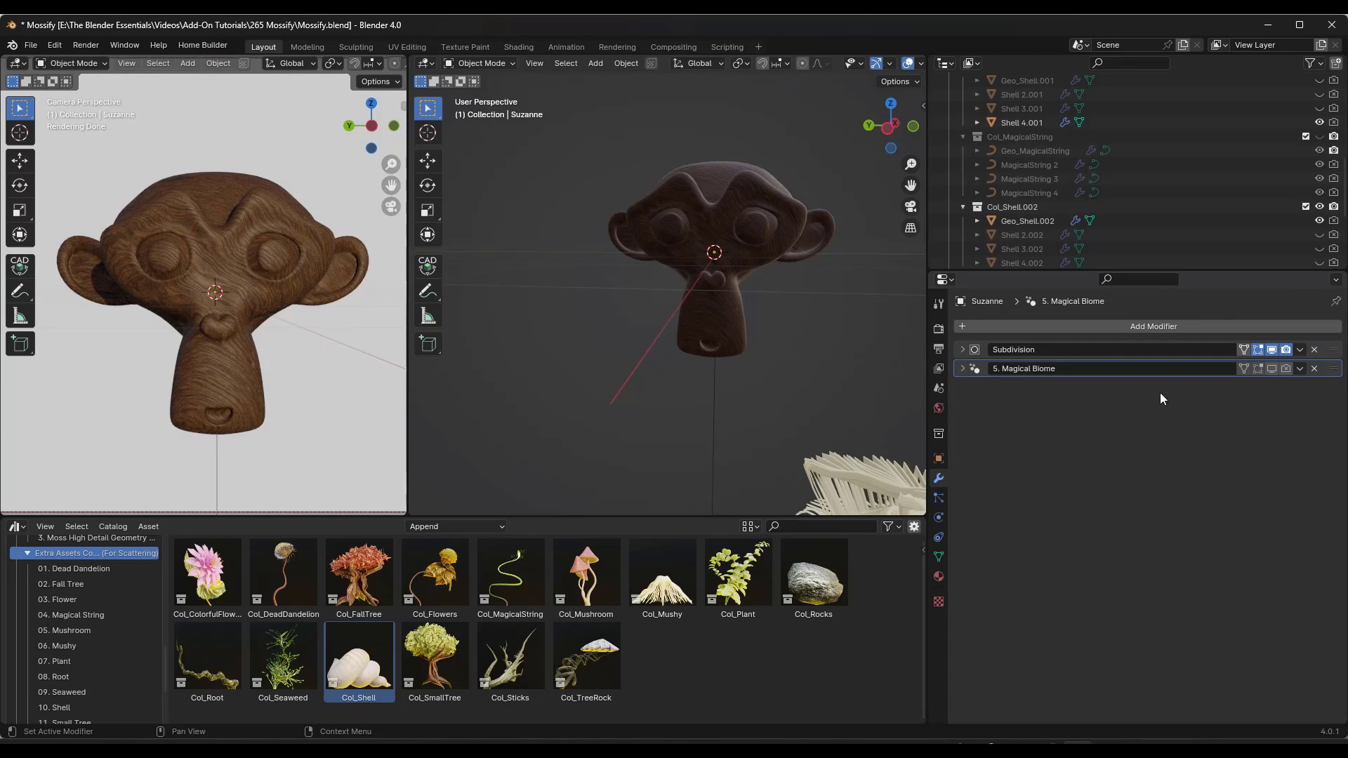
scroll(95, 591, up, 4)
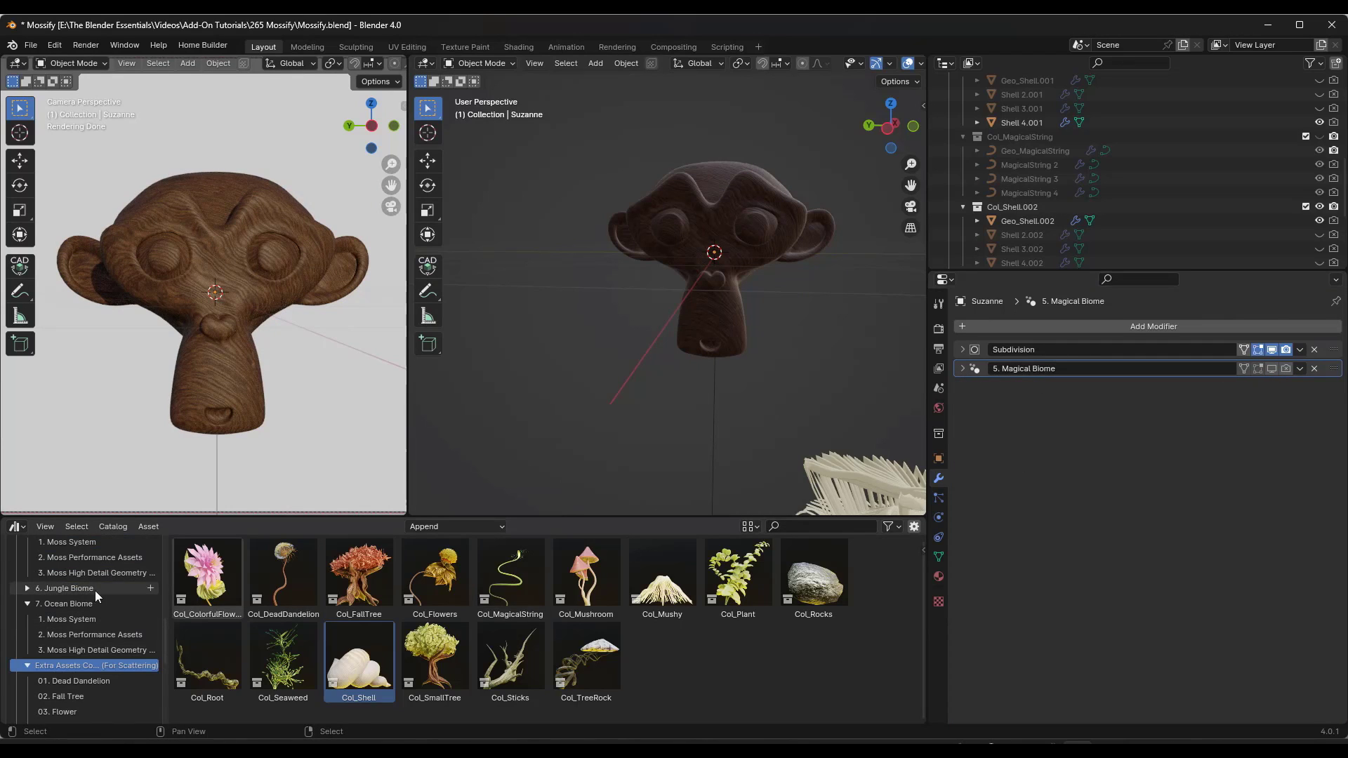
click(61, 606)
drag(205, 582, 236, 264)
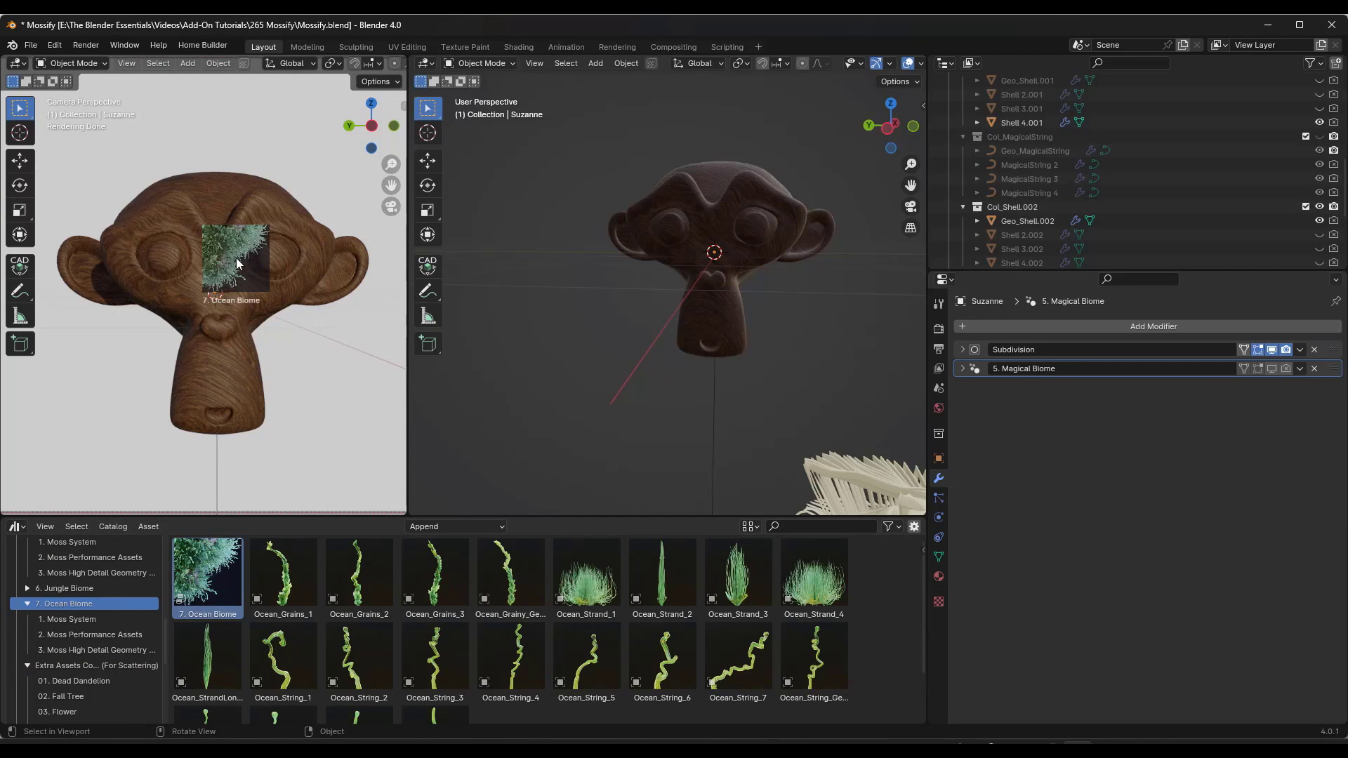
drag(270, 333, 270, 334)
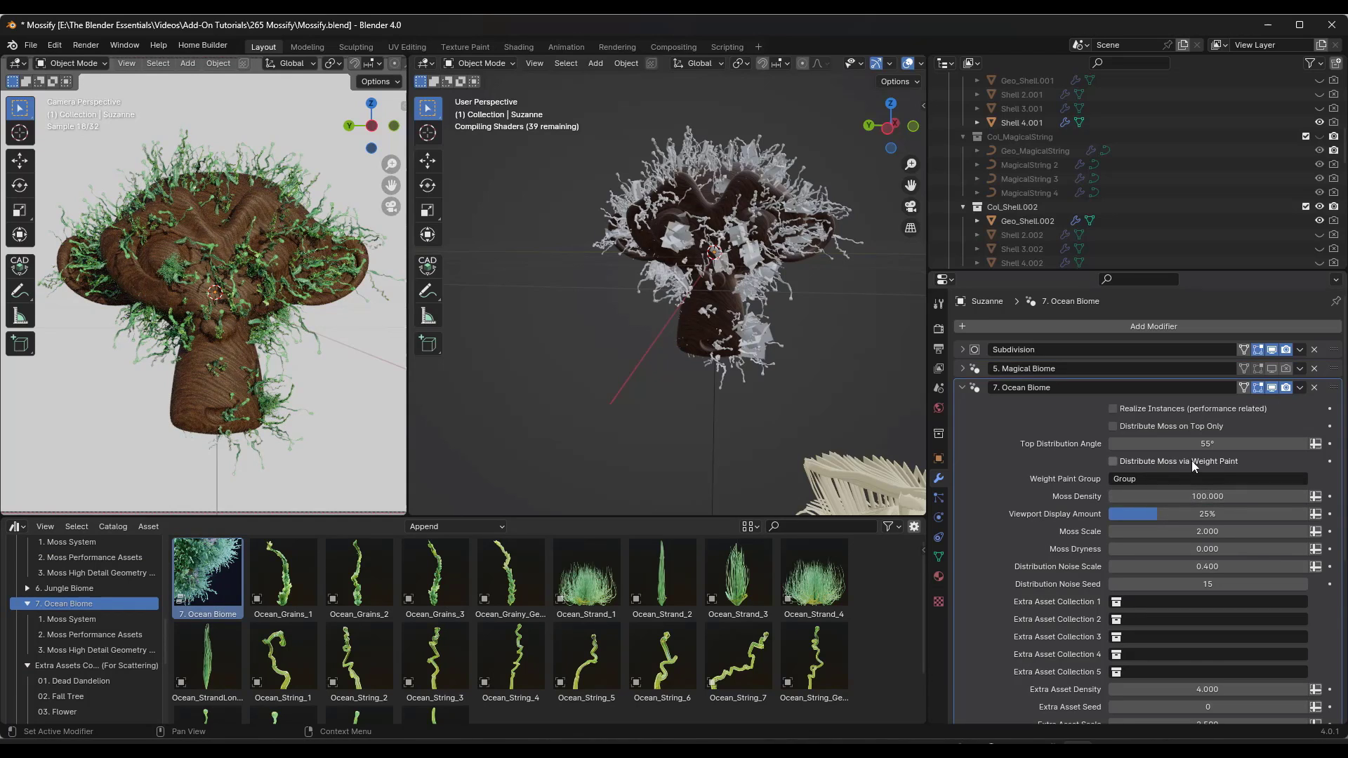
Raise moss density, shrink the seaweed strands, and set Extra Asset Collection 1 to Col_Shell.001.
drag(1185, 499, 1189, 531)
mouse_move(1232, 531)
mouse_down()
mouse_move(1204, 532)
mouse_move(1232, 521)
mouse_up()
click(1132, 600)
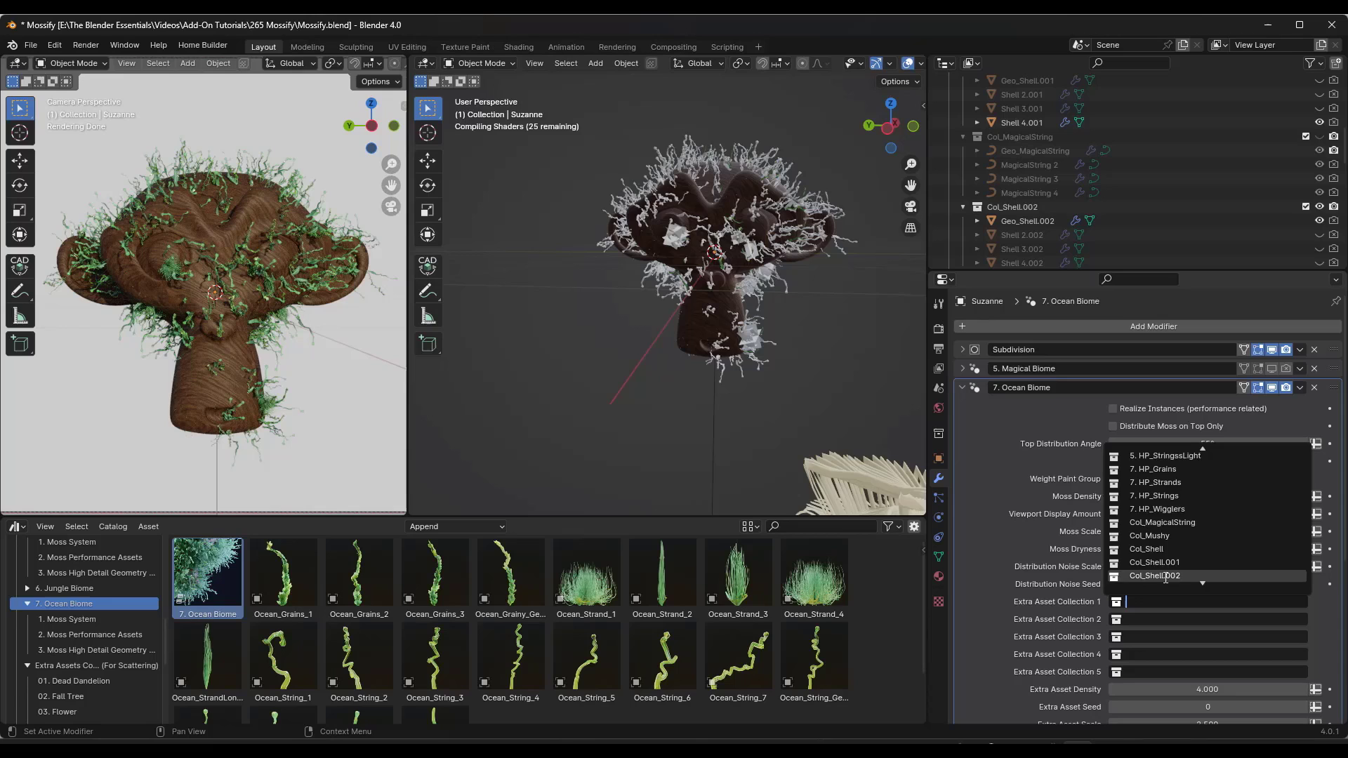
scroll(1163, 533, down, 6)
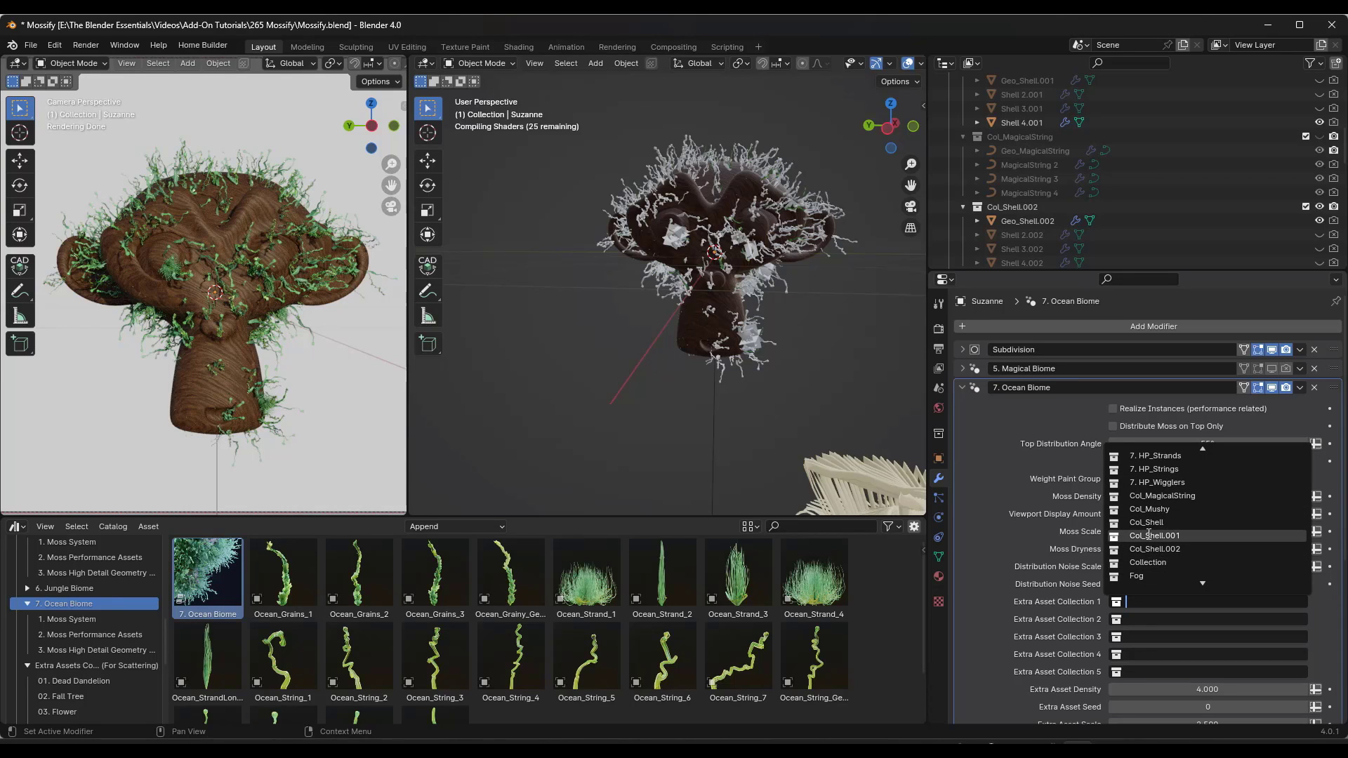
click(1151, 535)
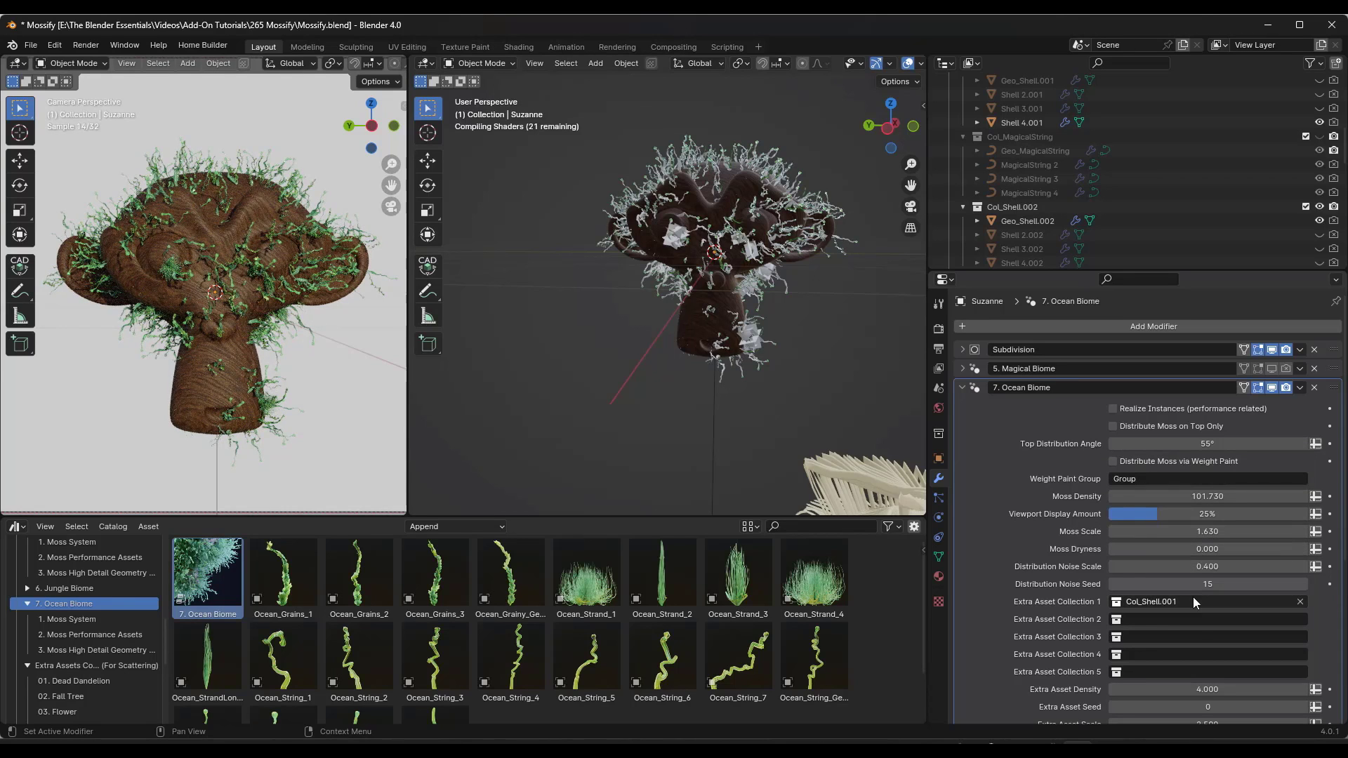
Set the extra asset density to 100 and the shell seed to 204.
drag(1207, 690, 1263, 690)
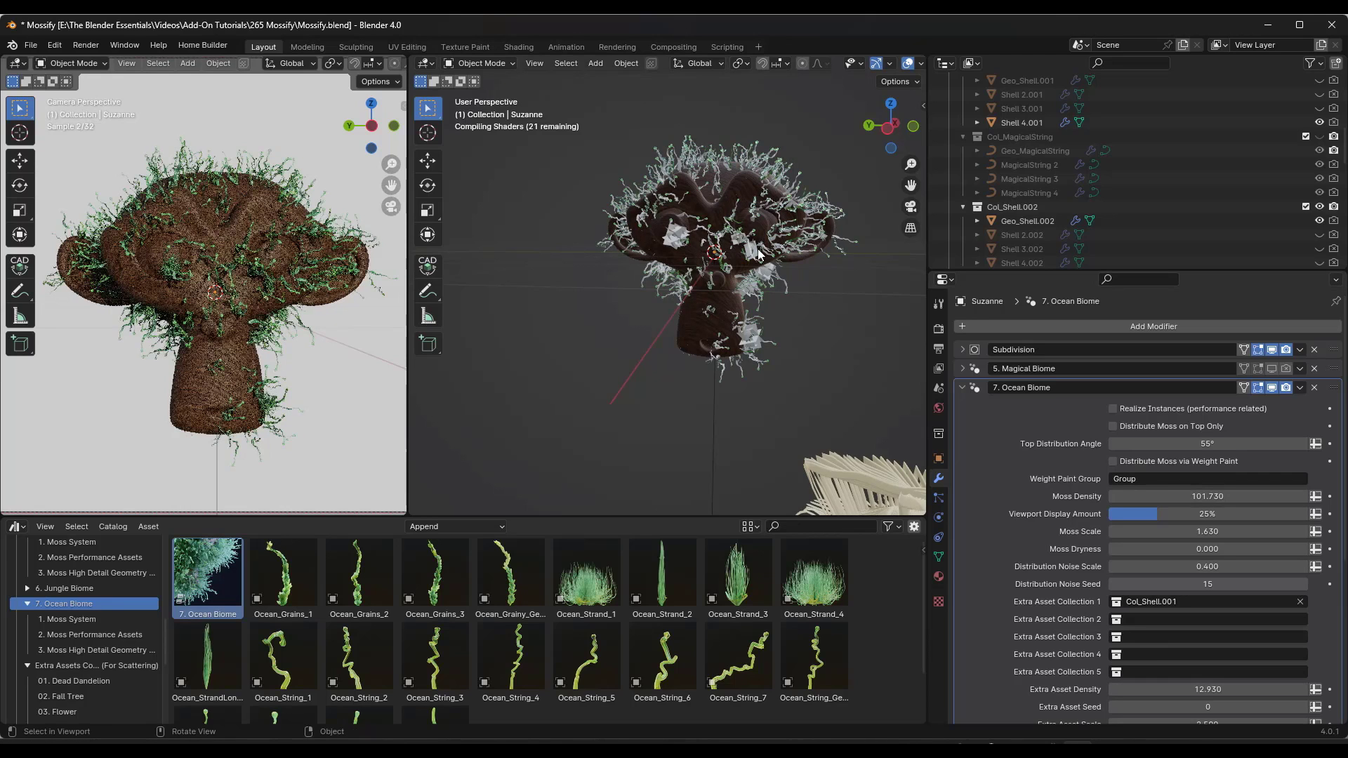
scroll(1202, 632, down, 3)
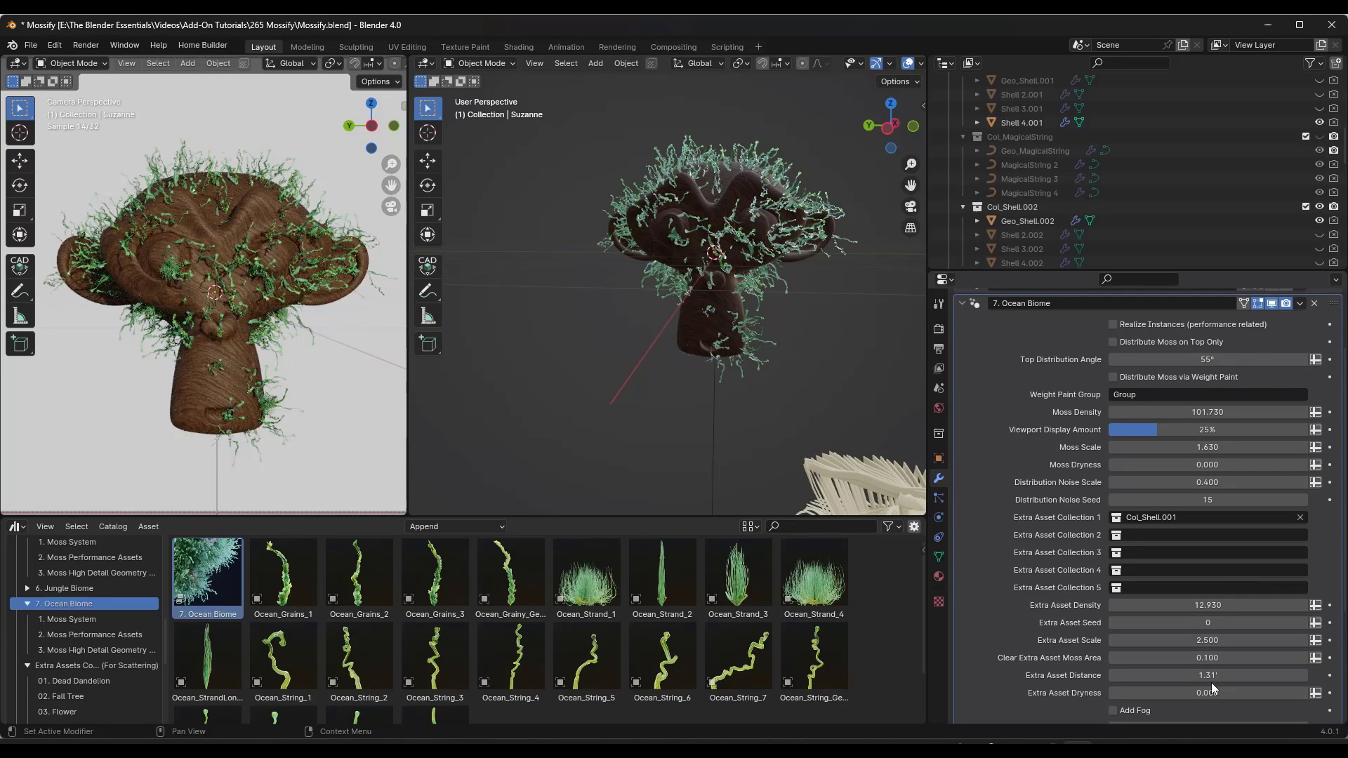
click(1202, 605)
text(100)
key(Return)
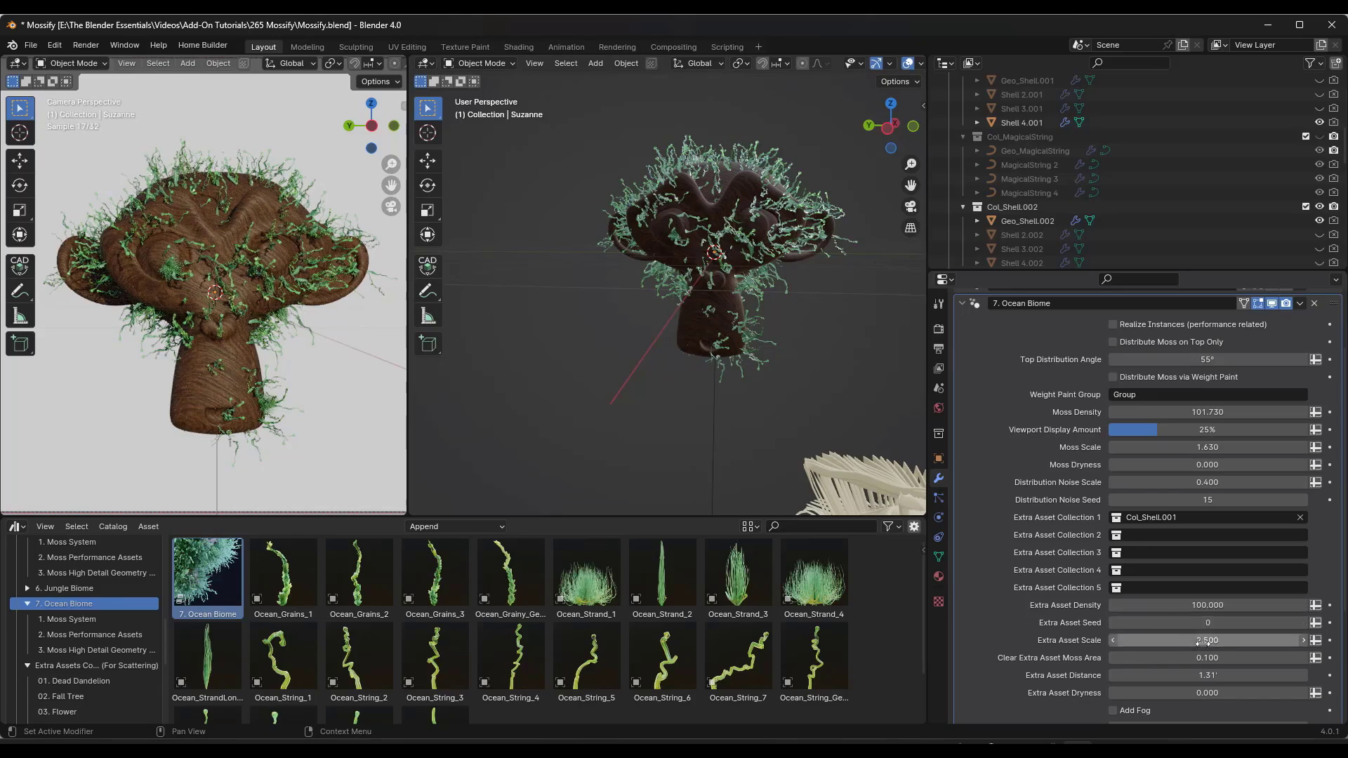
drag(1208, 622, 1249, 622)
Set the biome's viewport display amount to 100%.
click(1207, 429)
text(100)
key(Return)
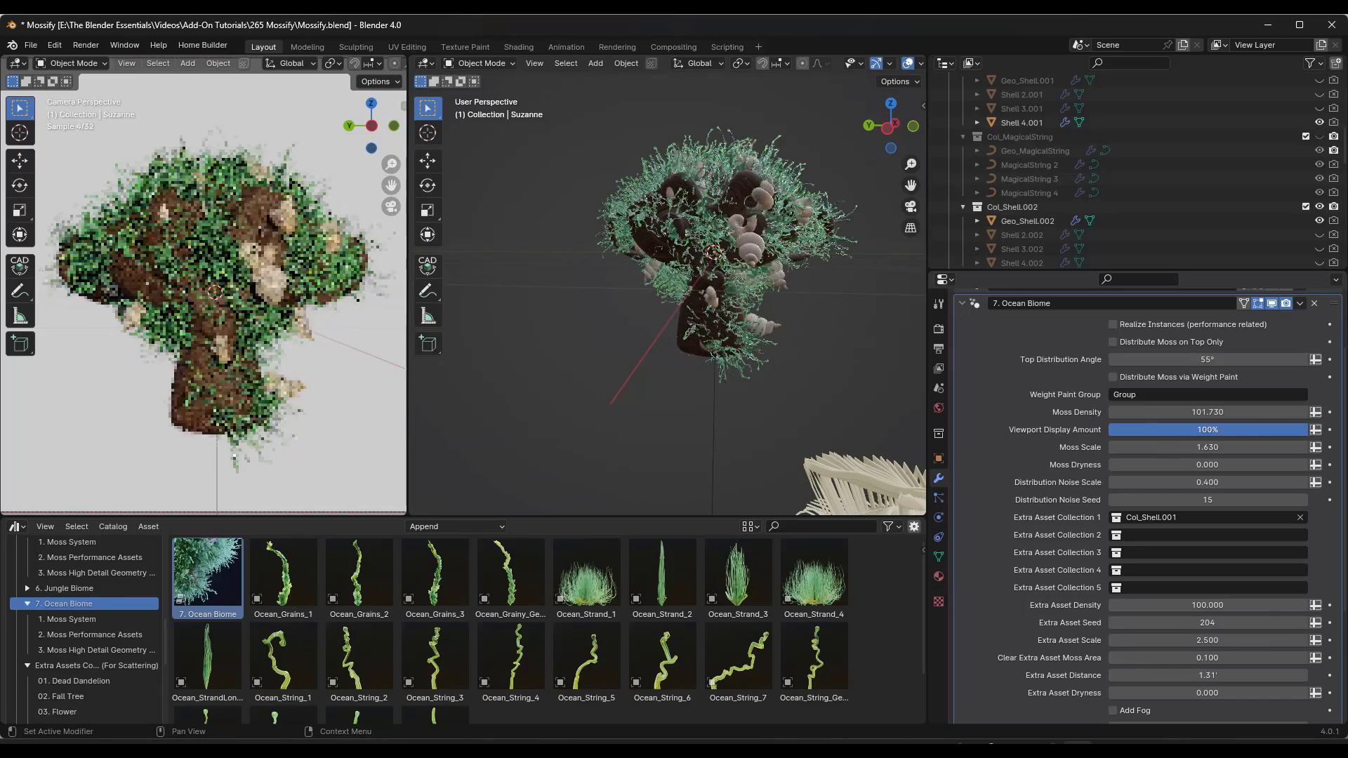
drag(1208, 430, 1134, 429)
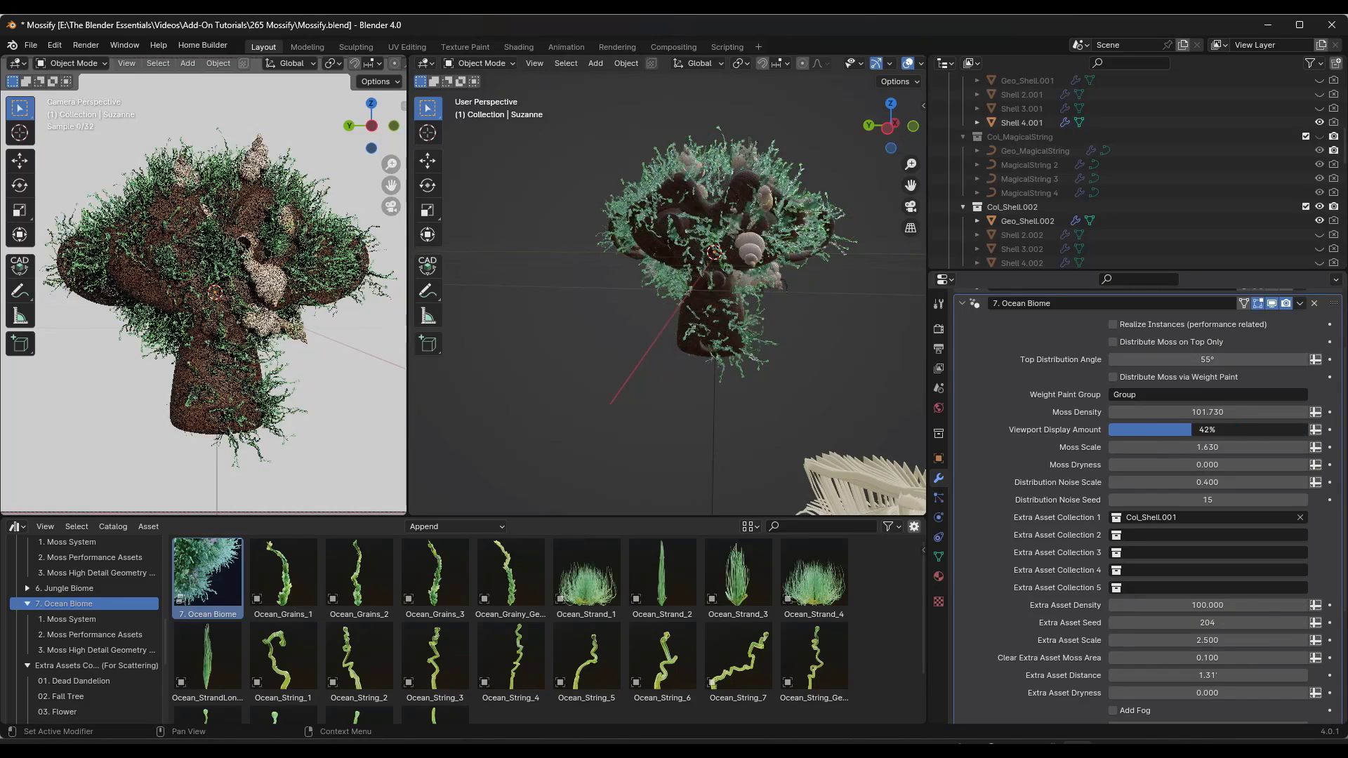
drag(1233, 429, 1307, 430)
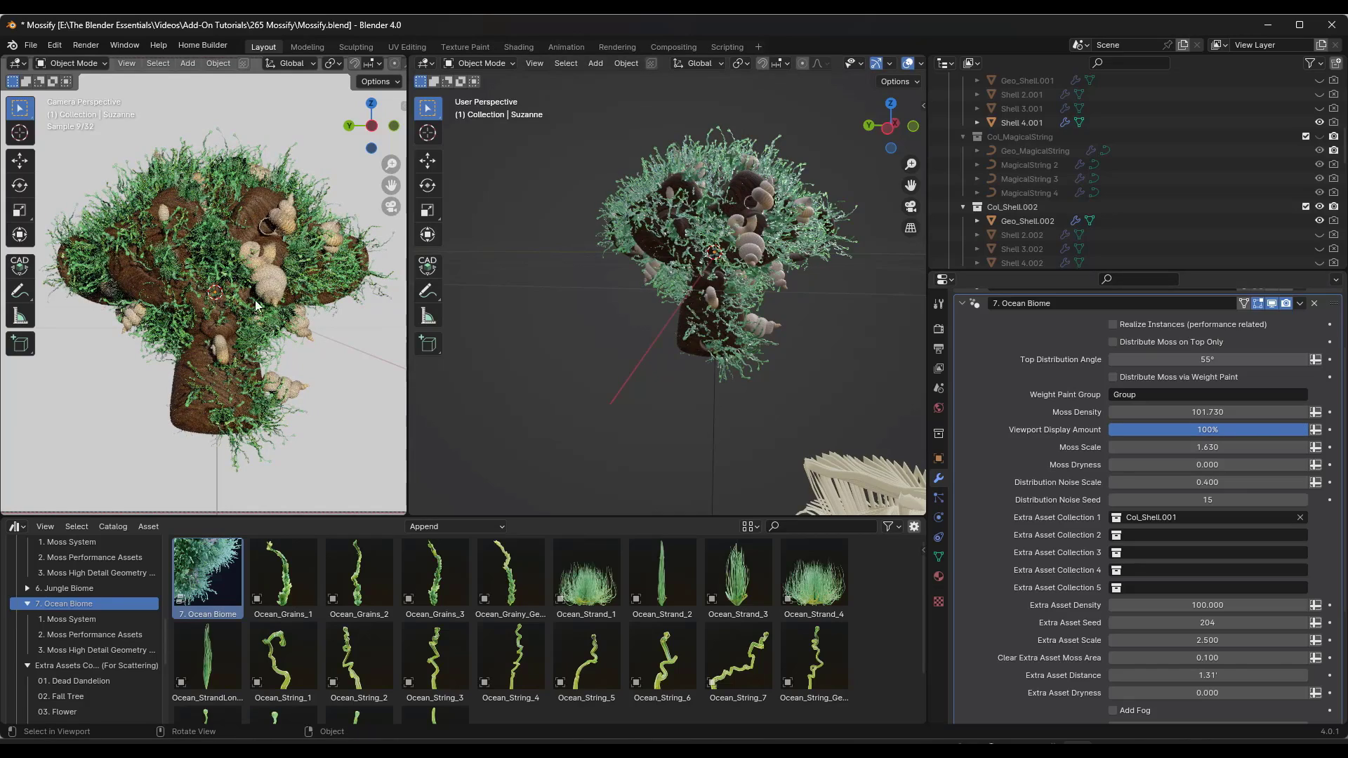
Render an image of the seaweed-covered Suzanne with scattered shells.
click(112, 45)
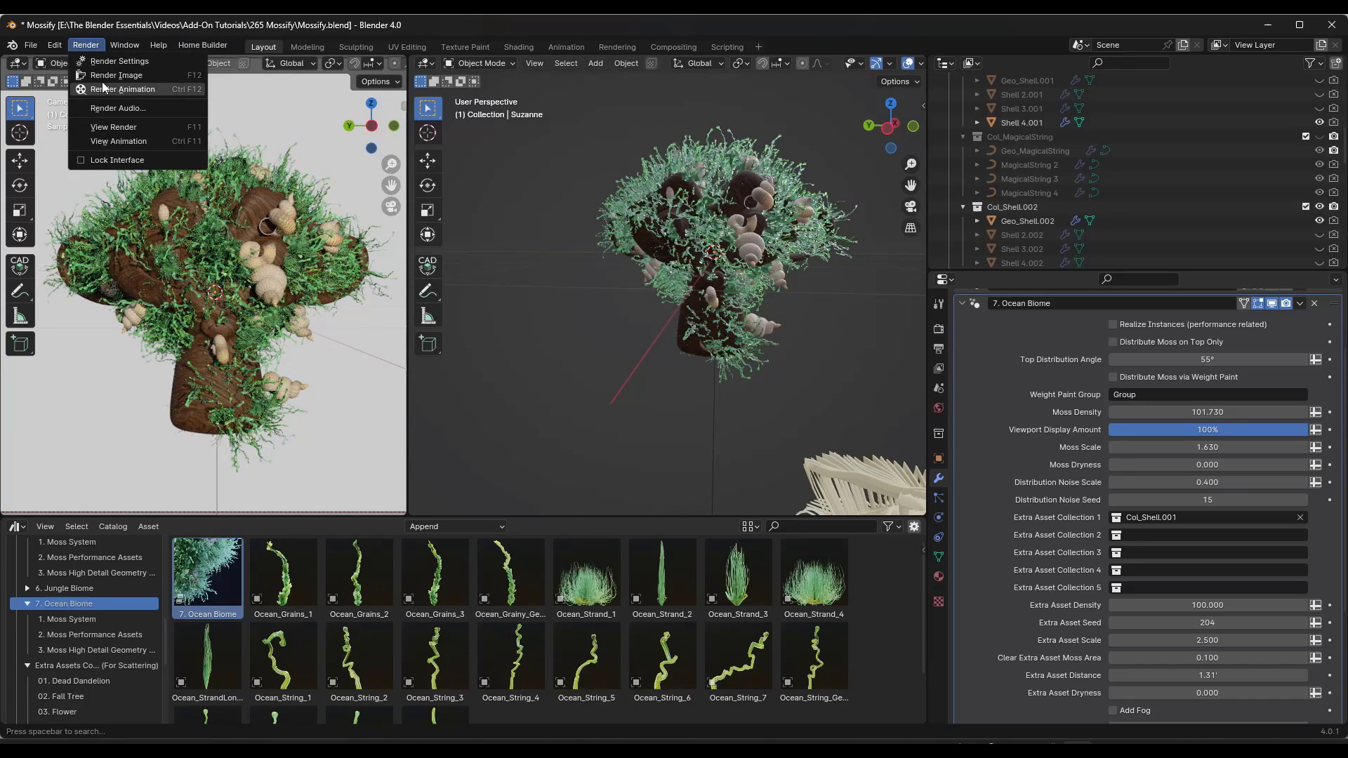